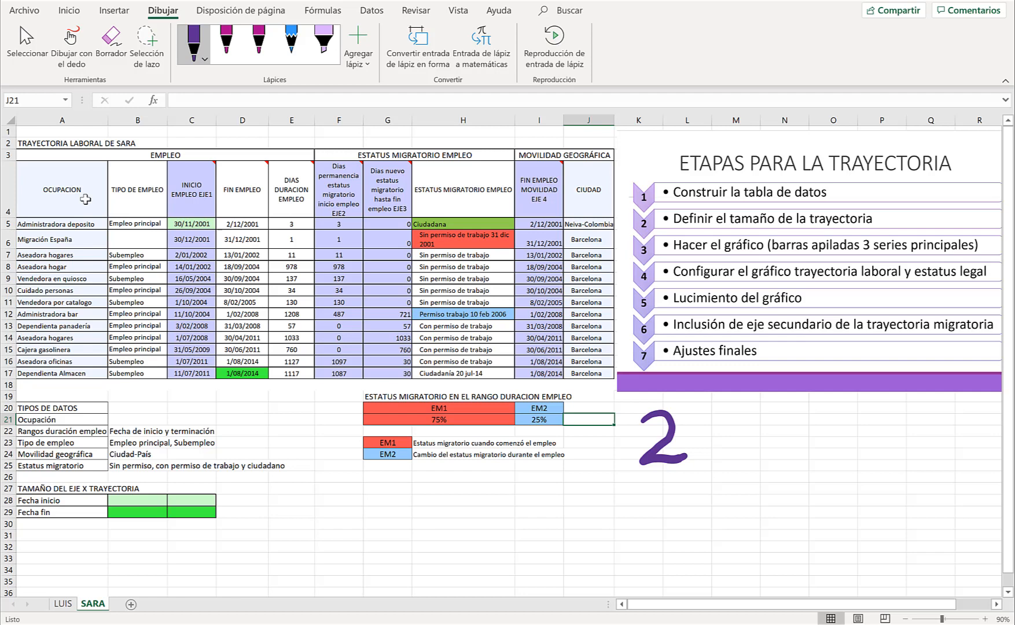
Mark the dates in C5 and D17 with ink arrows, and copy them into Fecha inicio (B28) and Fecha fin (B29).
{"action": "mouse_move", "coordinate": [139, 182]}
{"action": "left_mouse_down"}
{"action": "mouse_move", "coordinate": [166, 212]}
{"action": "mouse_move", "coordinate": [150, 212]}
{"action": "left_mouse_up"}
{"action": "mouse_move", "coordinate": [290, 404]}
{"action": "left_mouse_down"}
{"action": "mouse_move", "coordinate": [265, 379]}
{"action": "mouse_move", "coordinate": [284, 386]}
{"action": "left_mouse_up"}
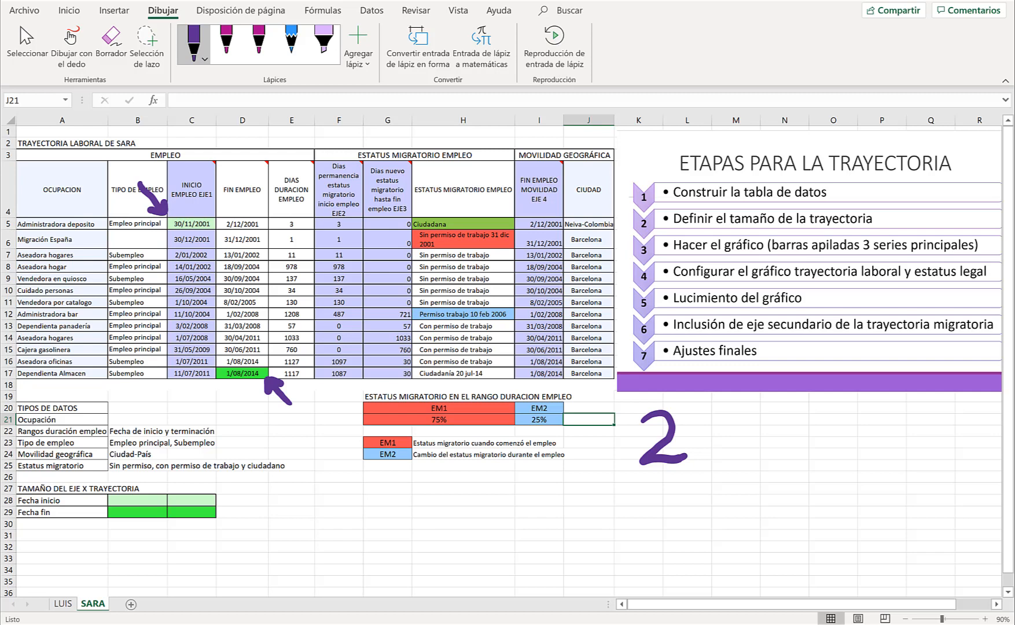
{"action": "left_click", "coordinate": [192, 224]}
{"action": "key", "text": "ctrl+c"}
{"action": "left_click", "coordinate": [114, 501]}
{"action": "key", "text": "ctrl+v"}
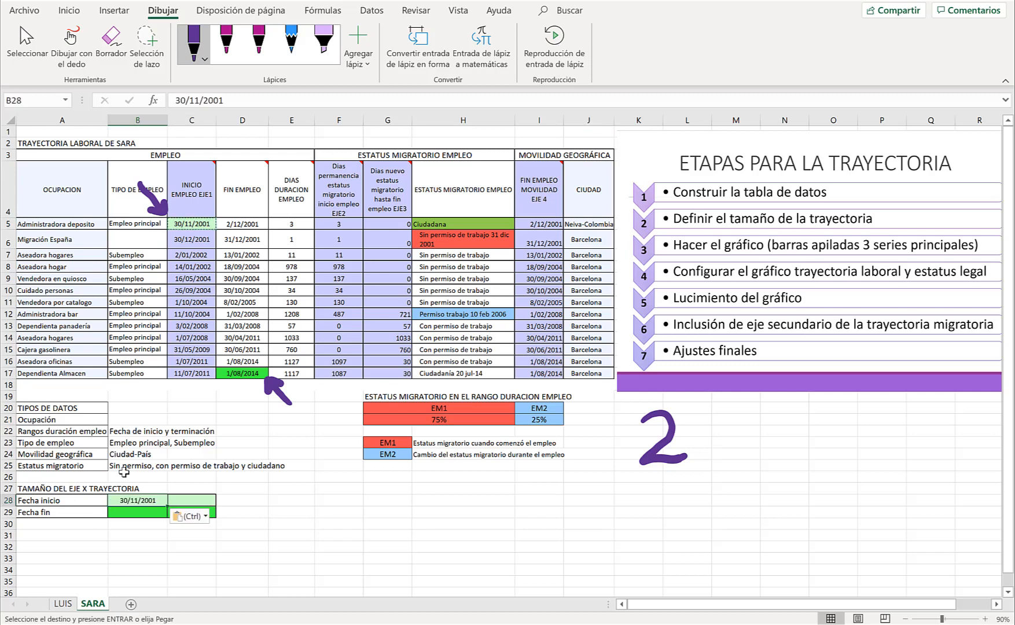
{"action": "left_click", "coordinate": [257, 375]}
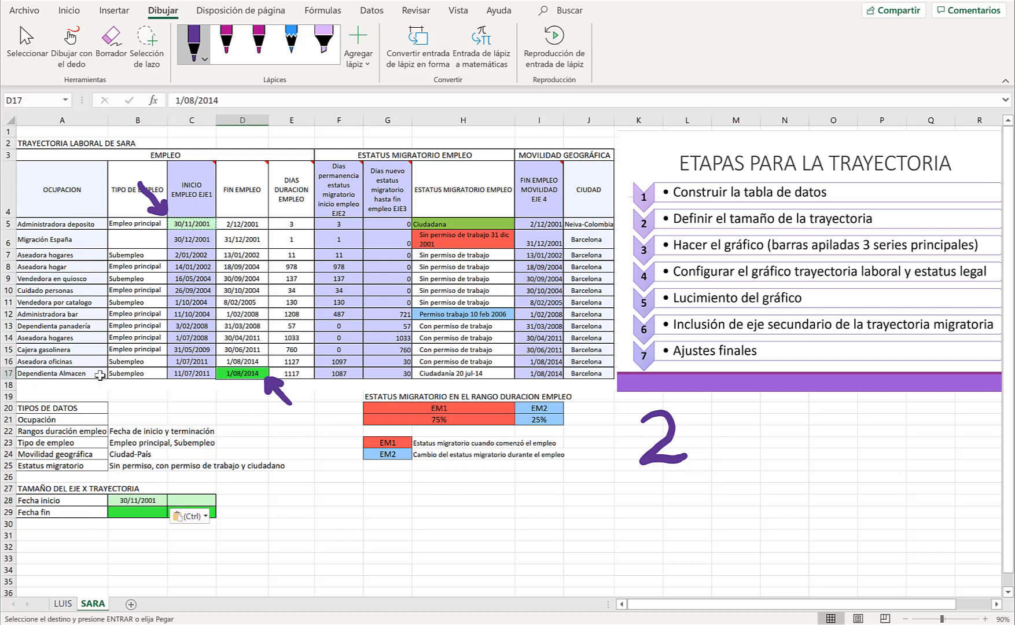
{"action": "key", "text": "ctrl+c"}
{"action": "left_click", "coordinate": [129, 512]}
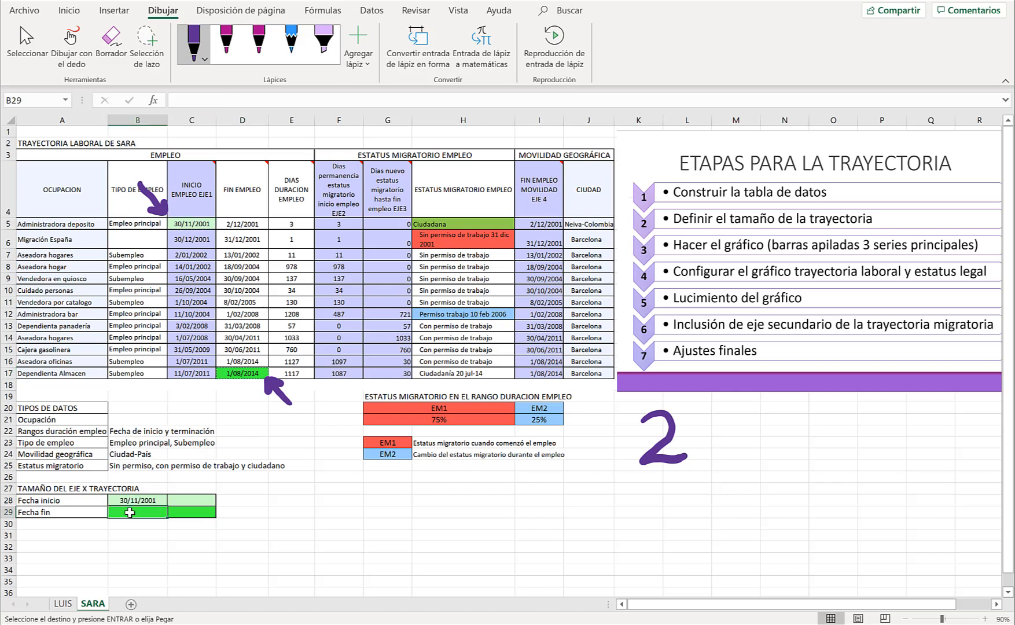
{"action": "key", "text": "ctrl+v"}
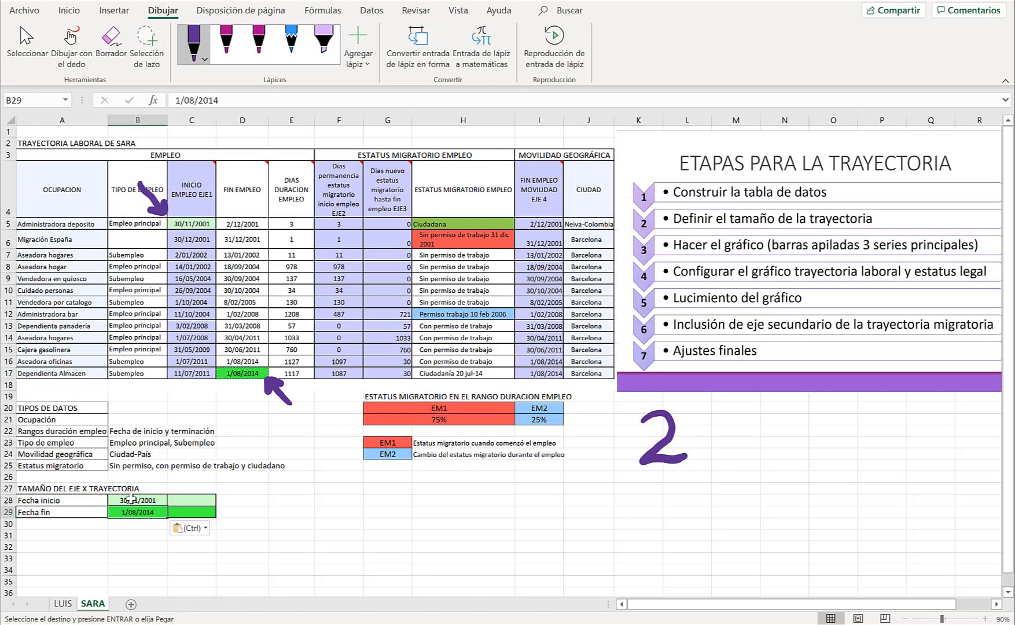
Copy the start and end dates from B28:B29 into C28:C29.
{"action": "left_click_drag", "start_coordinate": [132, 498], "coordinate": [132, 512]}
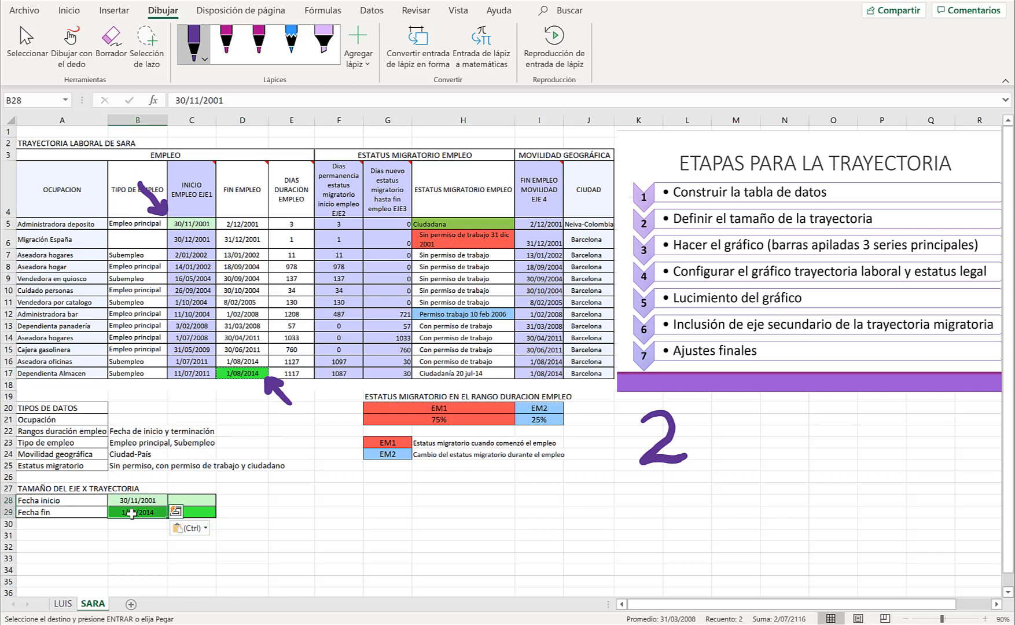
{"action": "key", "text": "ctrl+c"}
{"action": "left_click", "coordinate": [191, 500]}
{"action": "key", "text": "ctrl+v"}
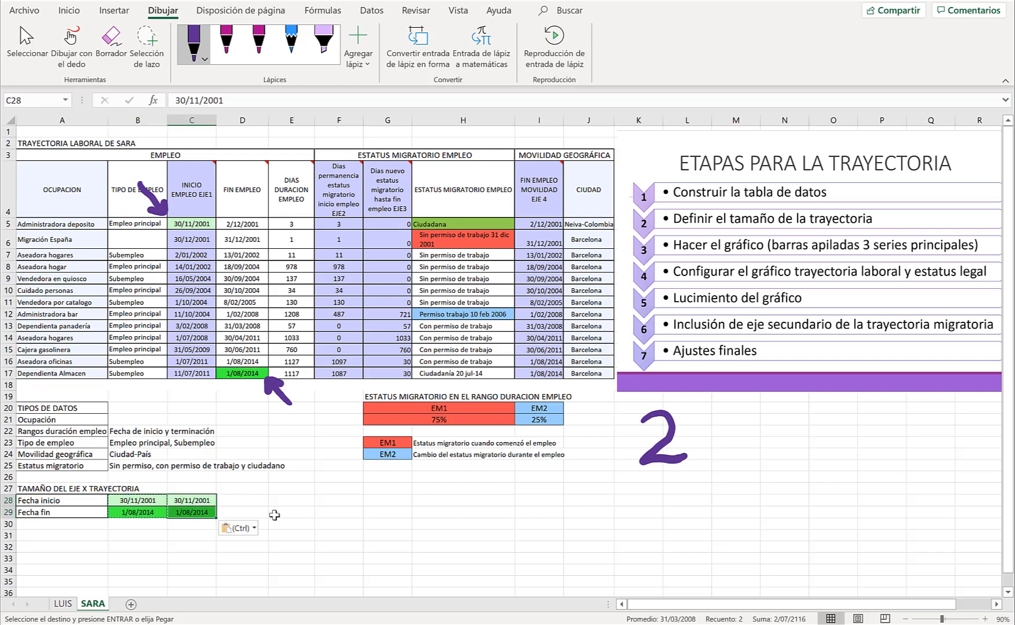
Format C28:C29 with the Número format and draw an ink brace beside the axis size table.
{"action": "left_click", "coordinate": [70, 11]}
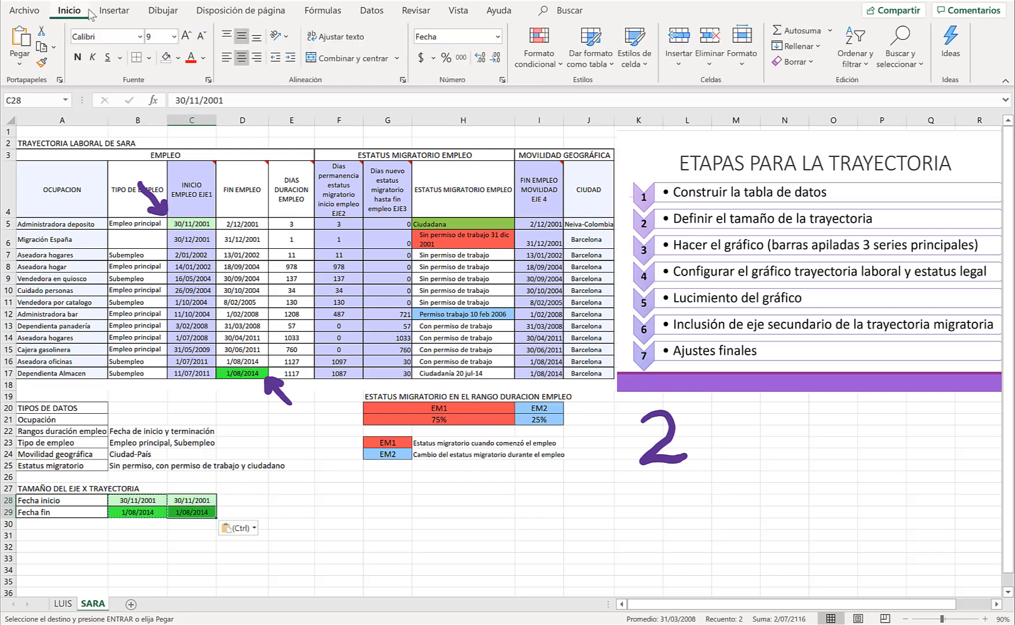
{"action": "left_click", "coordinate": [497, 37]}
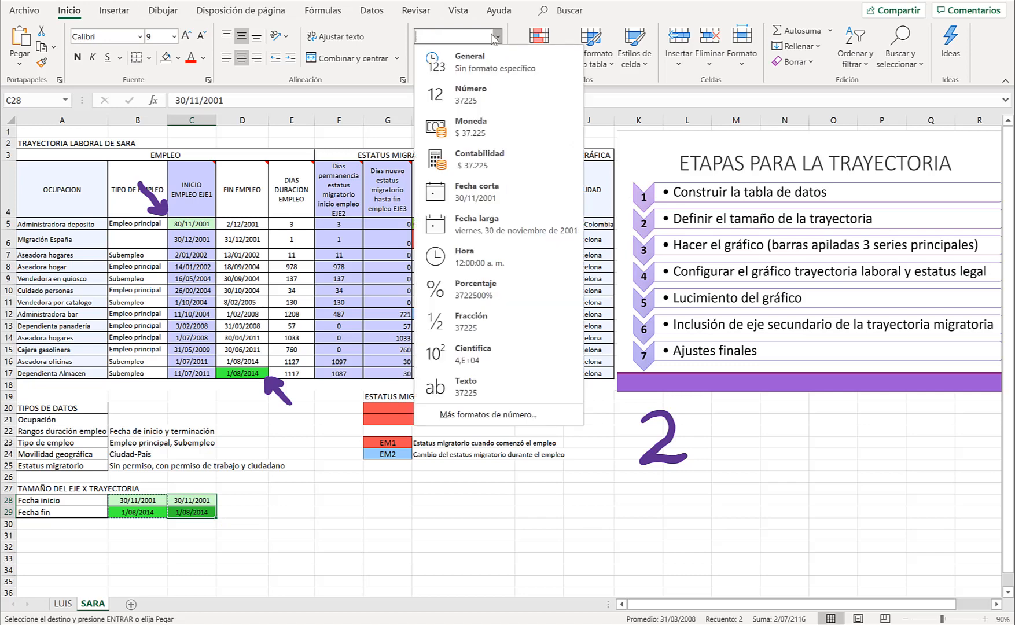
{"action": "left_click", "coordinate": [480, 102]}
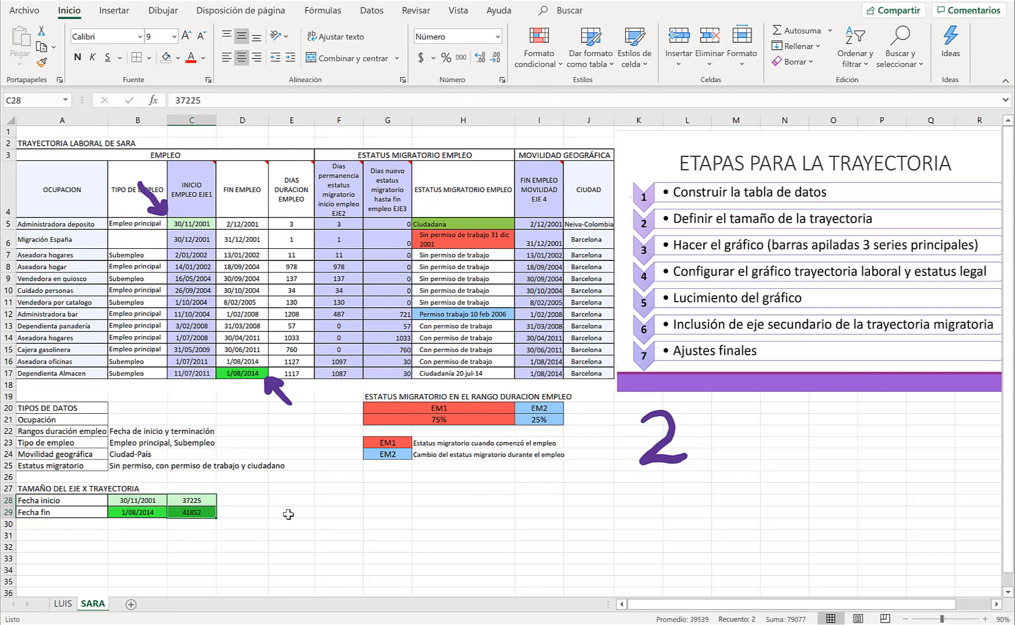
{"action": "mouse_move", "coordinate": [223, 481]}
{"action": "left_mouse_down"}
{"action": "mouse_move", "coordinate": [233, 499]}
{"action": "mouse_move", "coordinate": [223, 528]}
{"action": "left_mouse_up"}
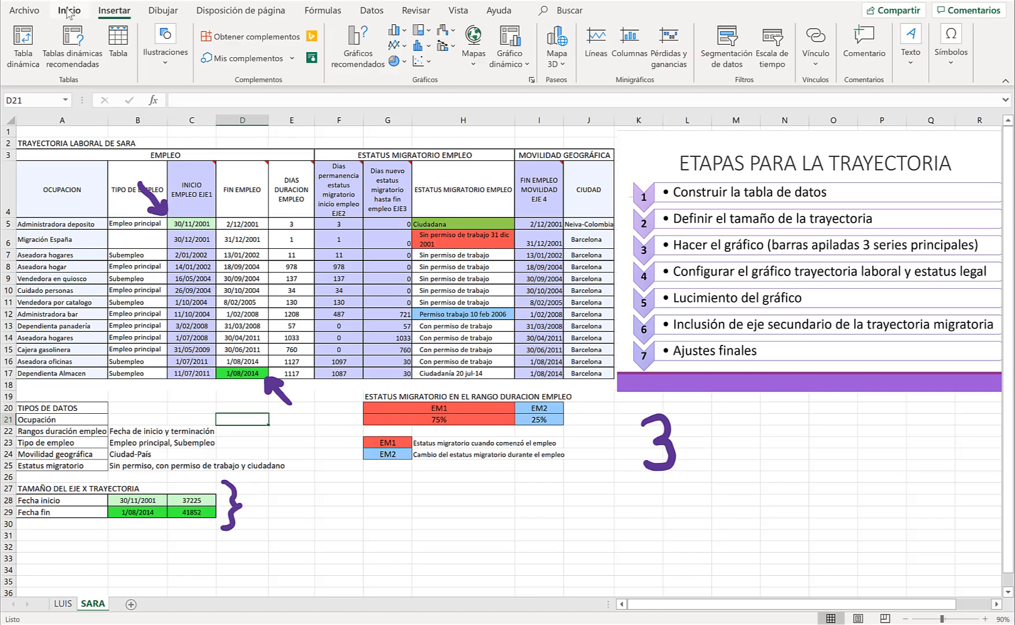
Insert an empty 2-D stacked bar chart below the data table and widen it to about column N.
{"action": "left_click", "coordinate": [396, 32]}
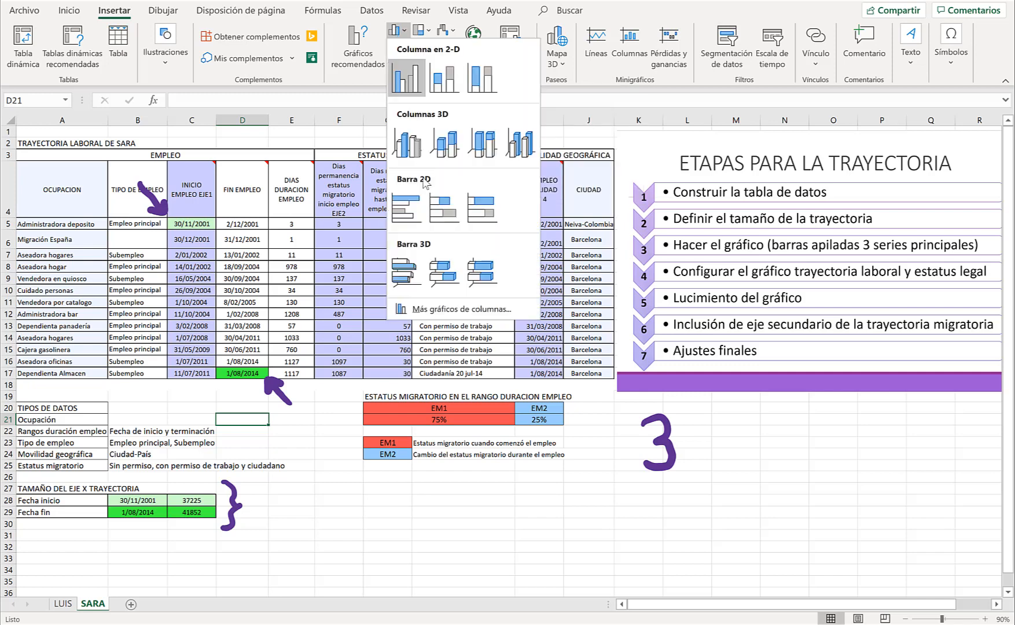
{"action": "left_click", "coordinate": [444, 208]}
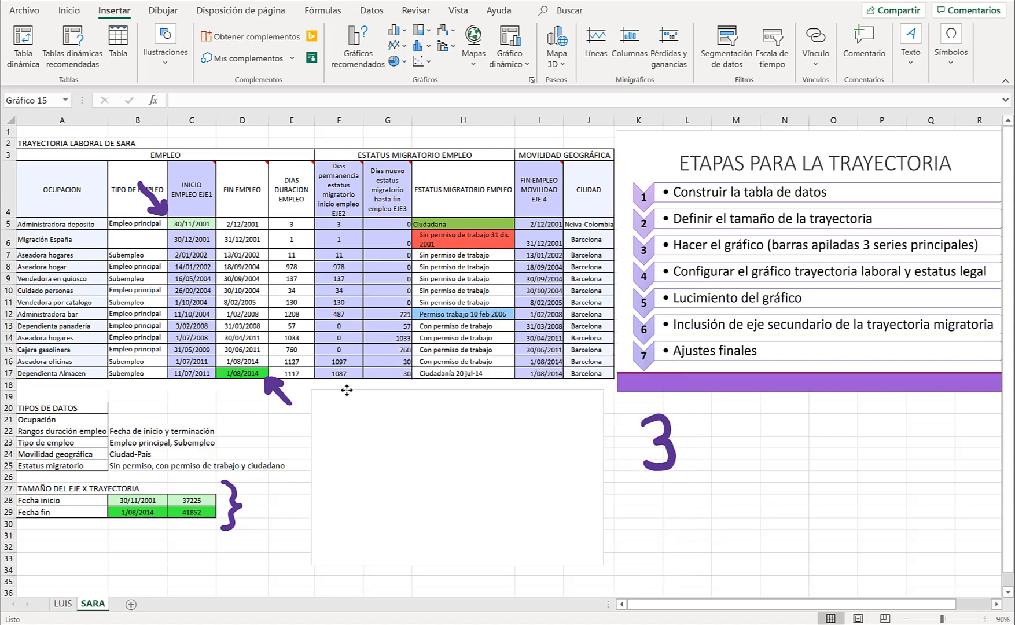
{"action": "left_click_drag", "start_coordinate": [603, 478], "coordinate": [806, 477]}
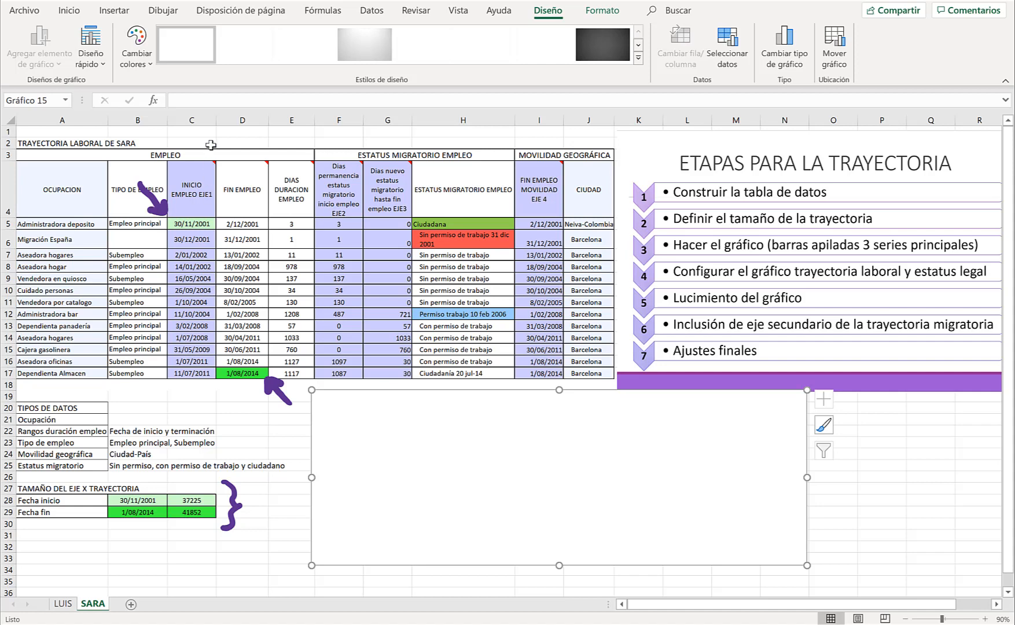
Add the first chart series, named from C4 (INICIO EMPLEO EJE1), with values from C5:C17.
{"action": "left_click", "coordinate": [728, 45]}
{"action": "left_click_drag", "start_coordinate": [648, 272], "coordinate": [742, 164]}
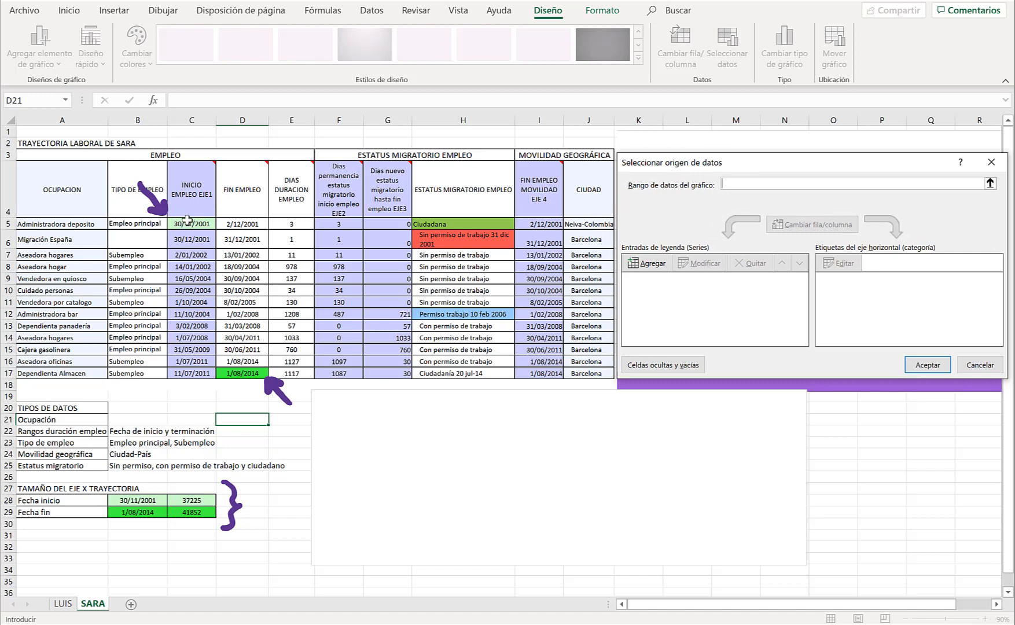
{"action": "left_click", "coordinate": [644, 263]}
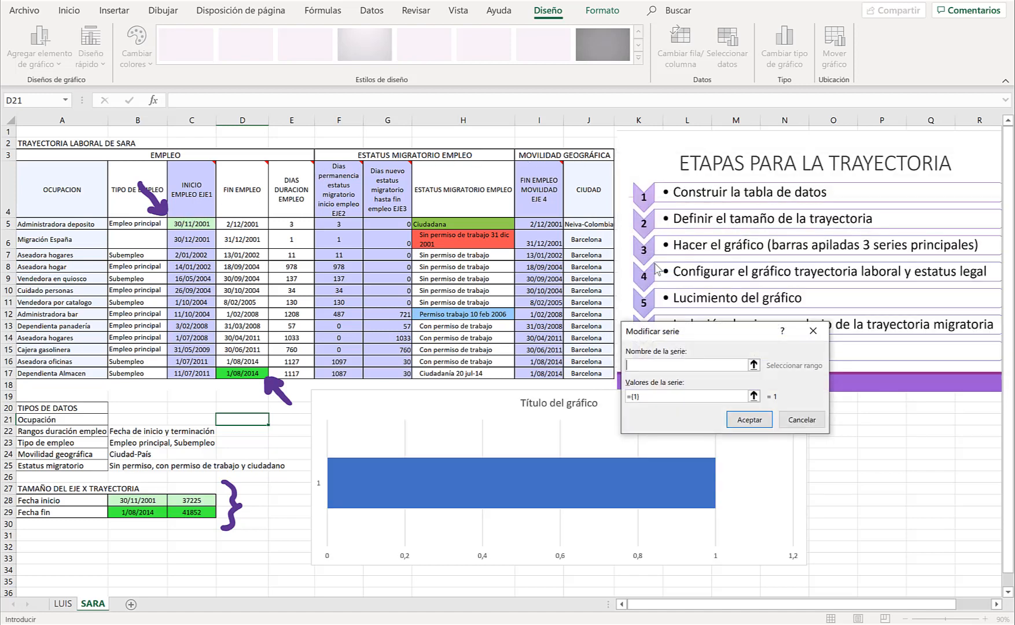
{"action": "left_click_drag", "start_coordinate": [683, 331], "coordinate": [675, 245]}
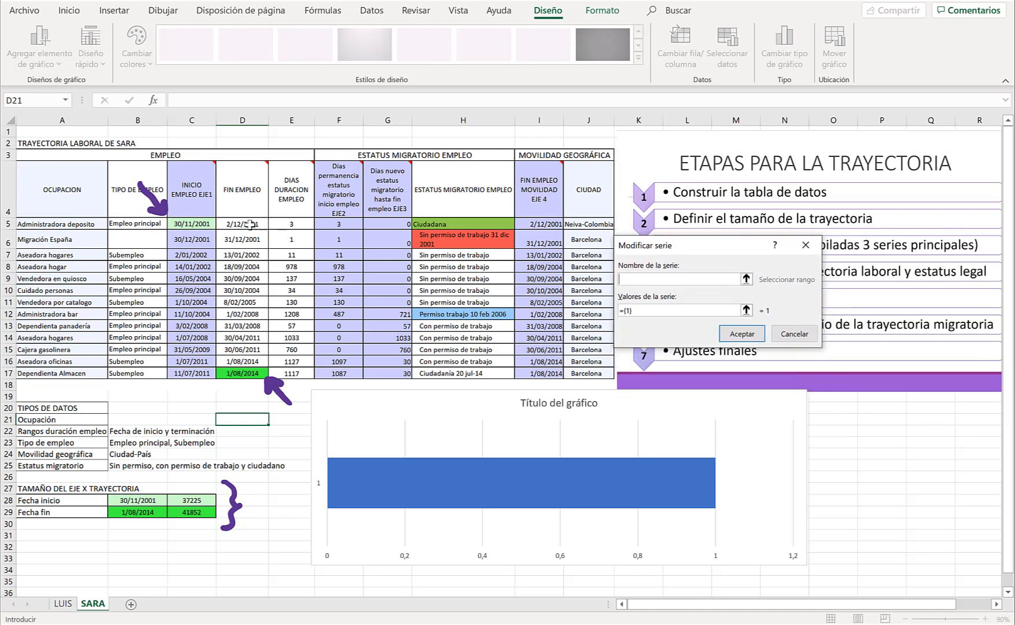
{"action": "left_click", "coordinate": [186, 184]}
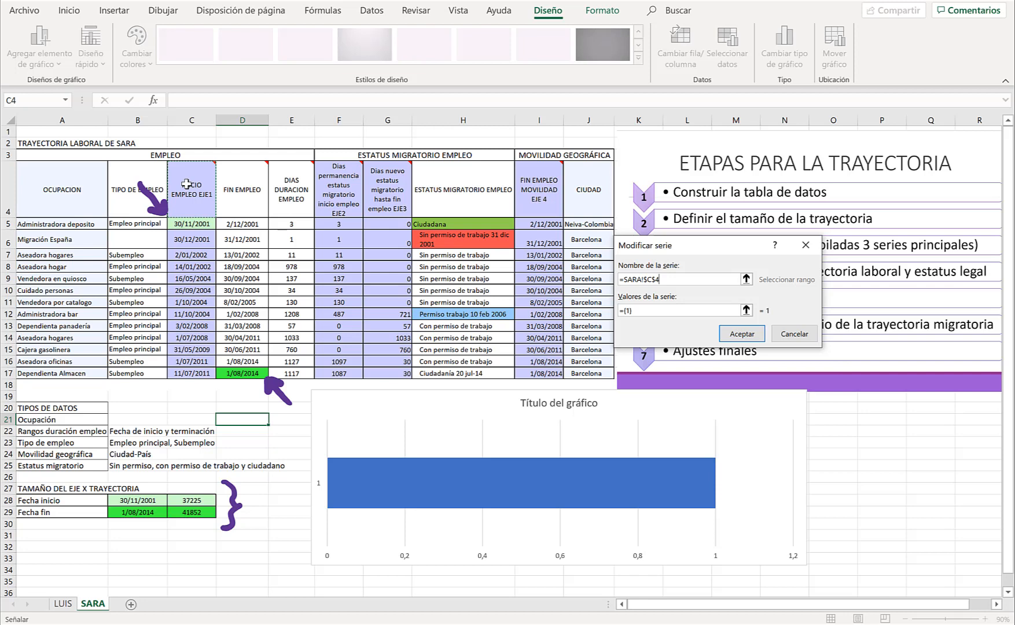
{"action": "key", "text": "Tab"}
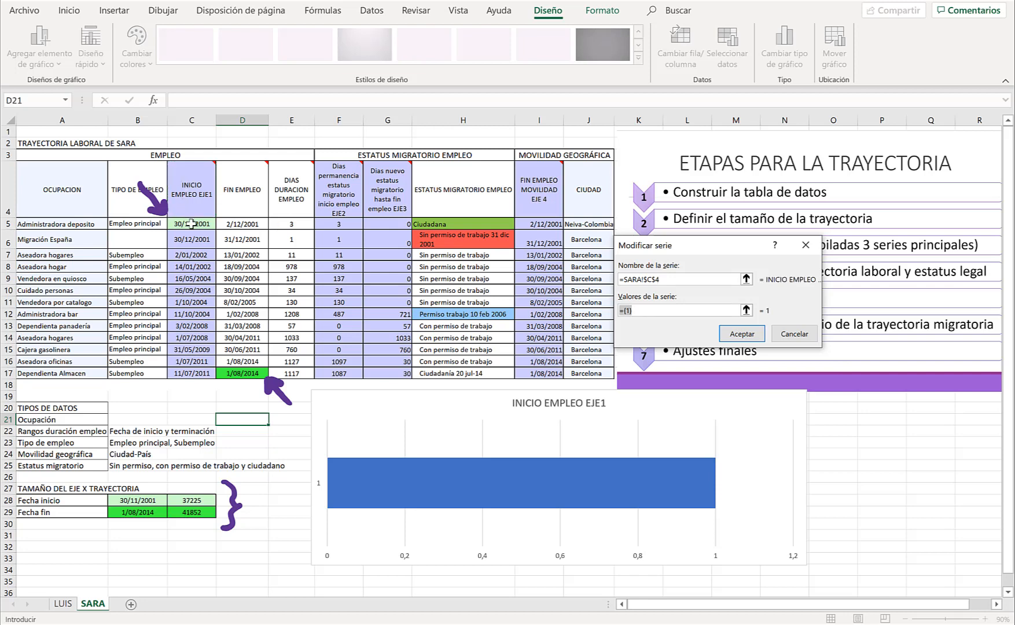
{"action": "left_click_drag", "start_coordinate": [193, 223], "coordinate": [196, 378]}
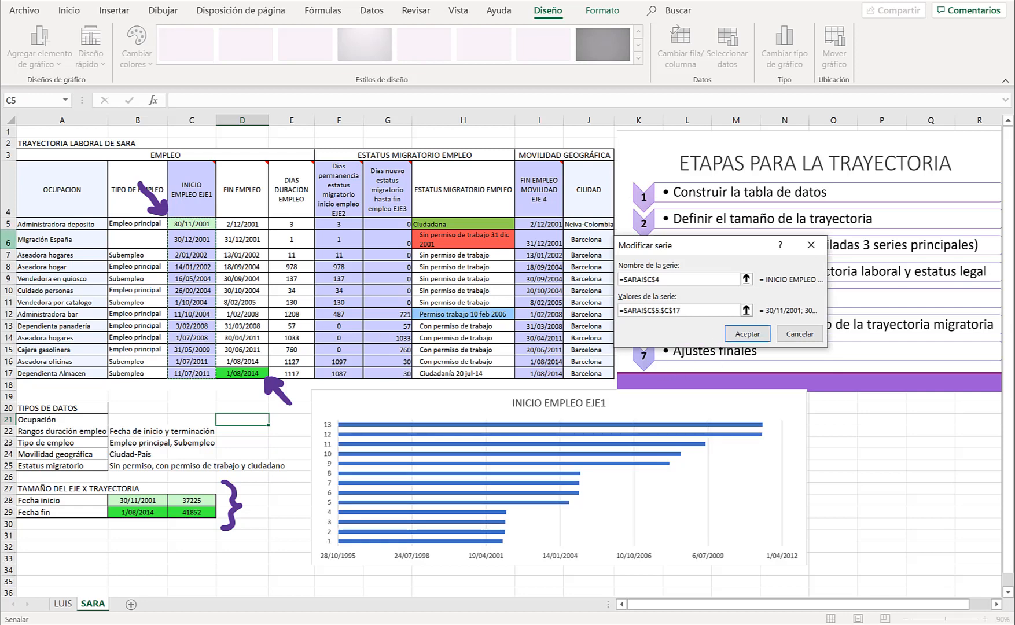
{"action": "key", "text": "Return"}
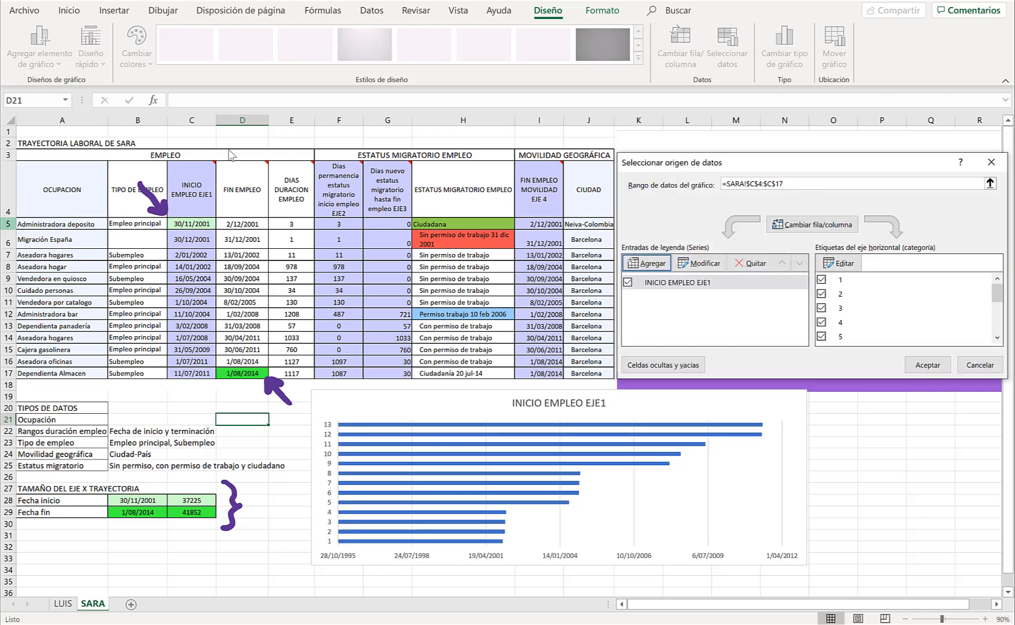
Add a second chart series named from F4, the EJE2 days column, with values from F5:F17.
{"action": "left_click", "coordinate": [655, 268]}
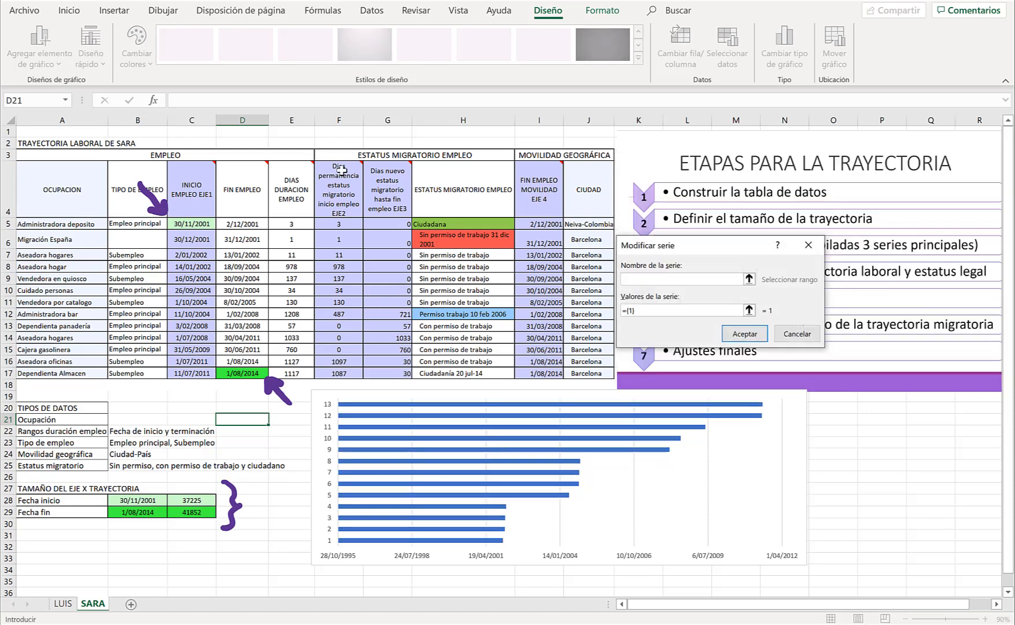
{"action": "left_click", "coordinate": [328, 184]}
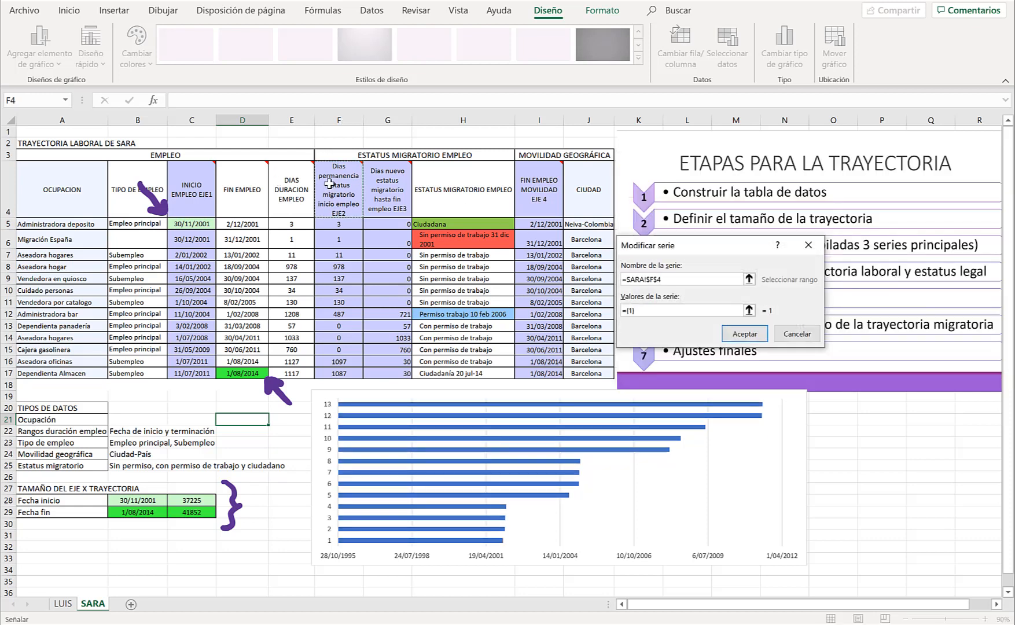
{"action": "key", "text": "Tab"}
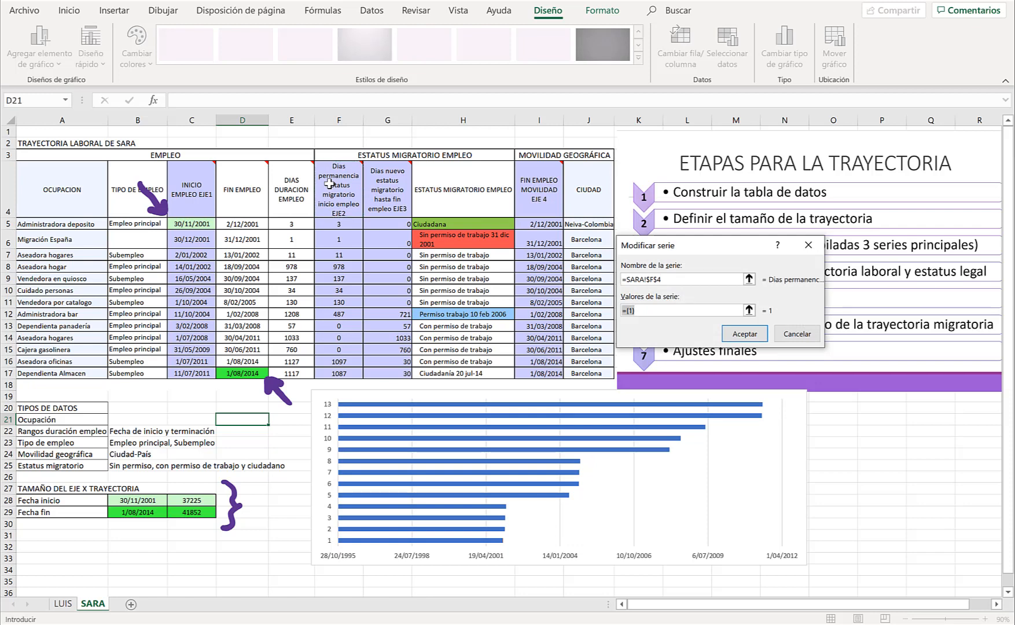
{"action": "left_click_drag", "start_coordinate": [339, 221], "coordinate": [332, 374]}
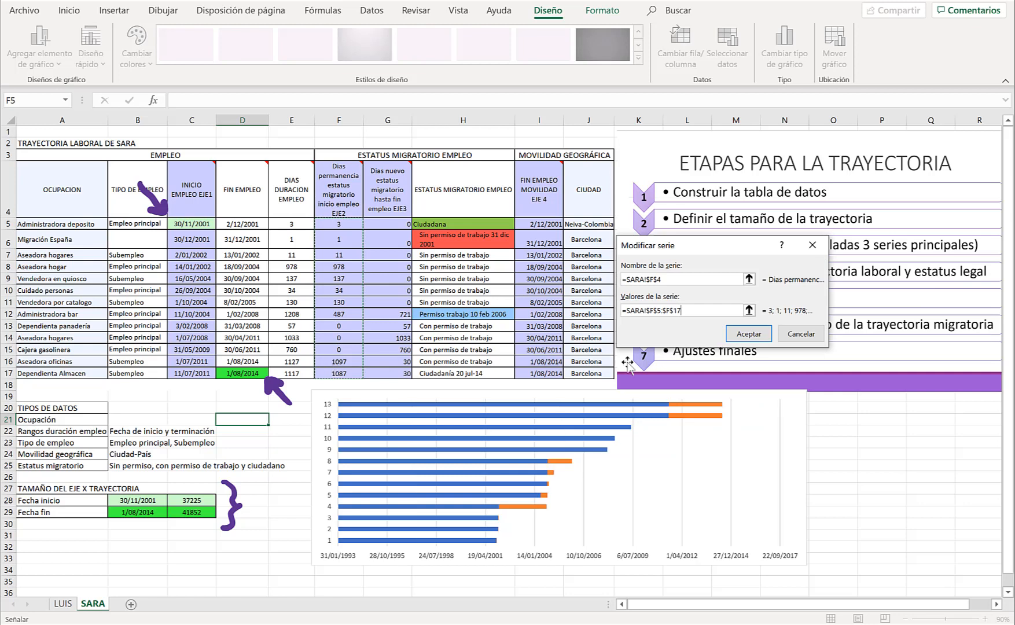
{"action": "key", "text": "Return"}
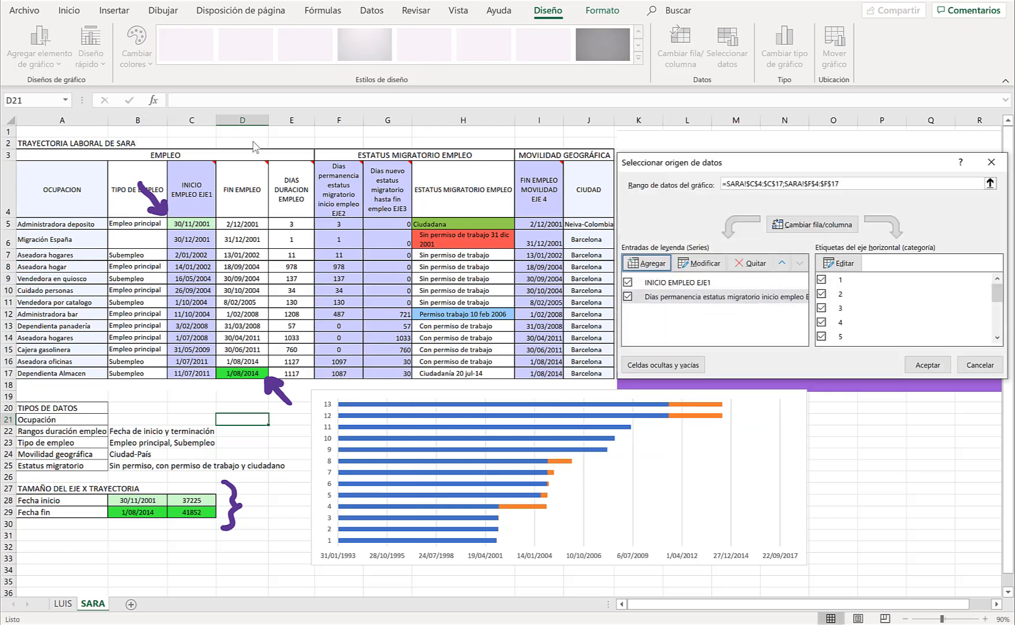
Add a third chart series named from G4, the EJE3 days column, with values from G5:G17.
{"action": "left_click", "coordinate": [656, 263]}
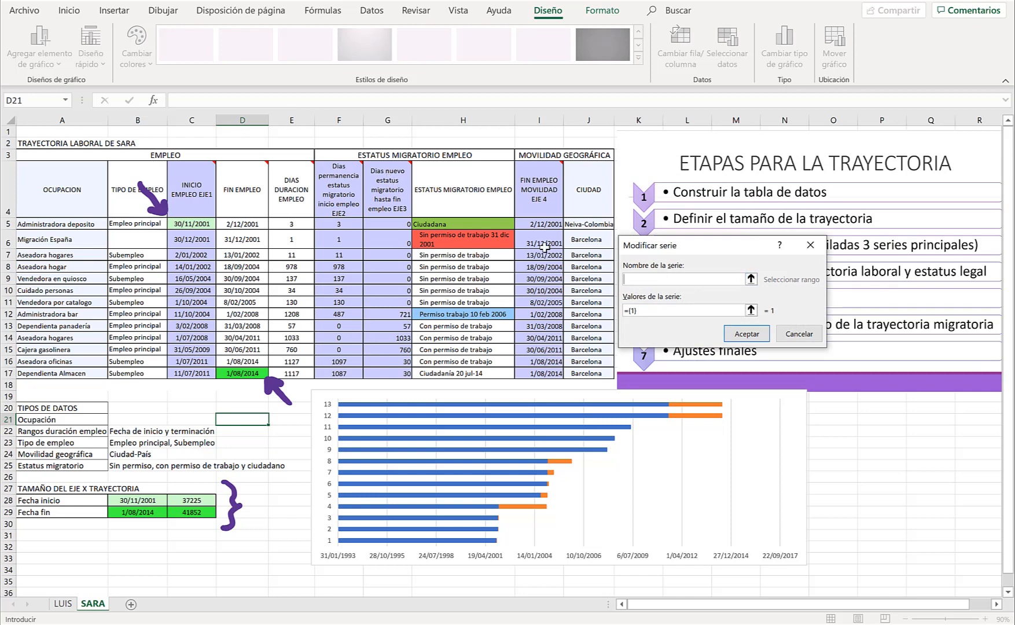
{"action": "left_click", "coordinate": [382, 184]}
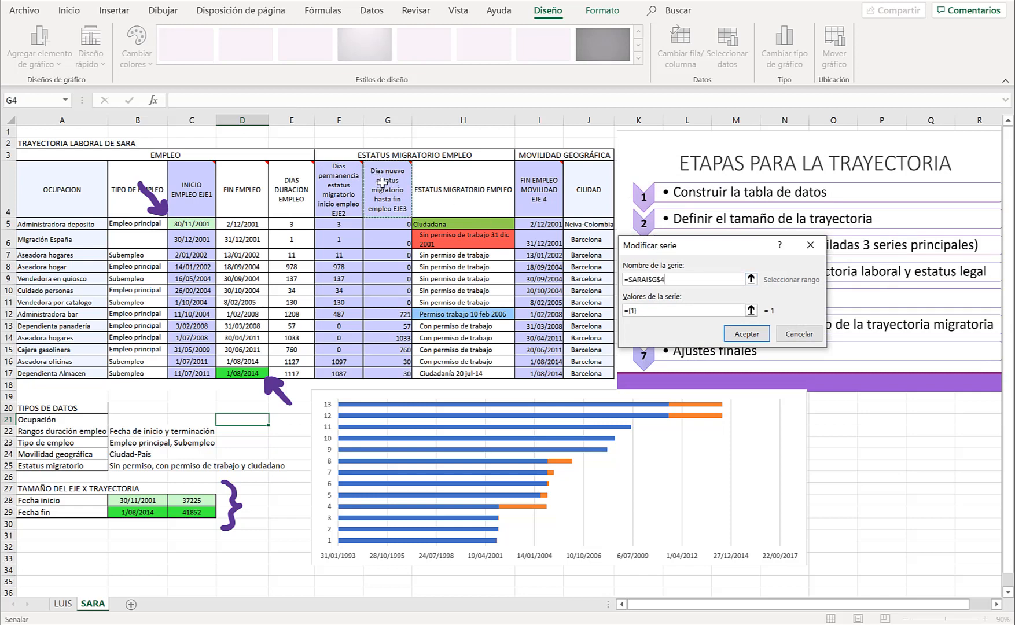
{"action": "left_click", "coordinate": [383, 225]}
{"action": "left_click_drag", "start_coordinate": [387, 241], "coordinate": [388, 375]}
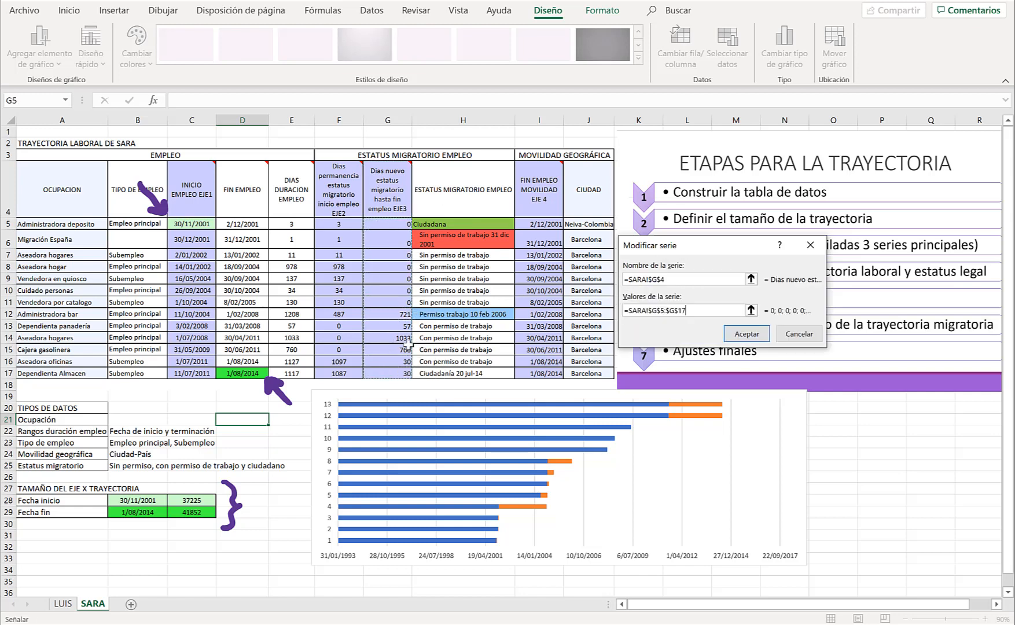
{"action": "left_click", "coordinate": [747, 334]}
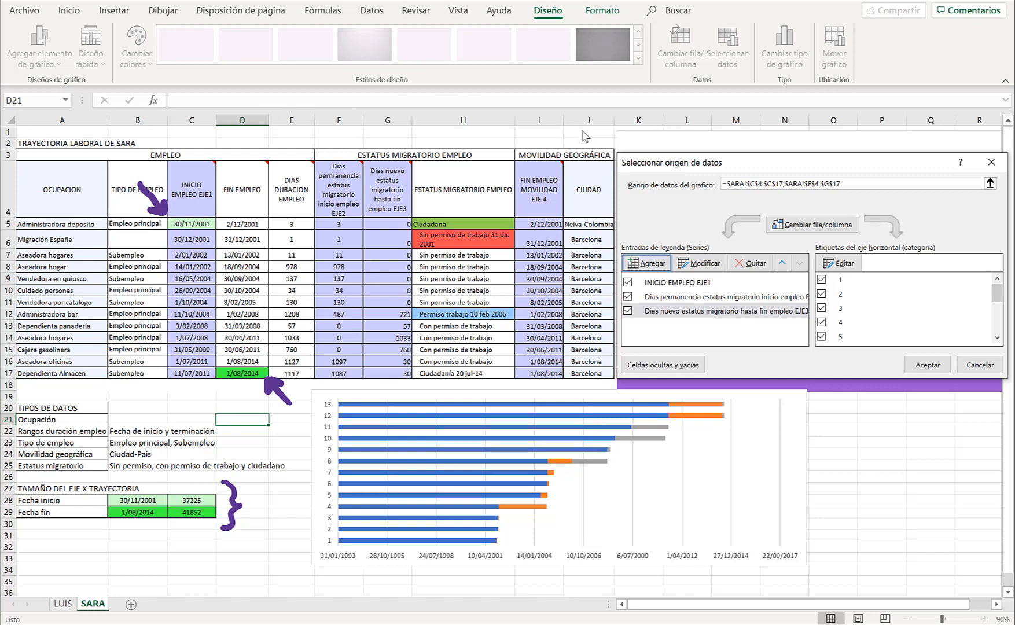
Set the chart's category axis labels to the occupations in A5:A17 and apply the data source settings.
{"action": "left_click", "coordinate": [839, 264]}
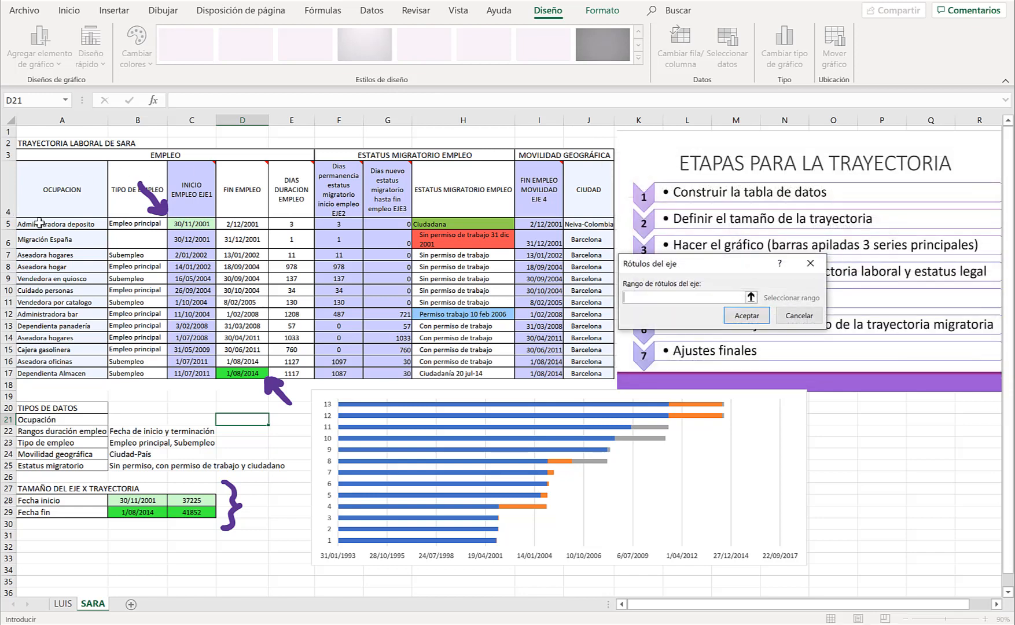
{"action": "left_click_drag", "start_coordinate": [36, 224], "coordinate": [59, 366]}
{"action": "left_click", "coordinate": [746, 316]}
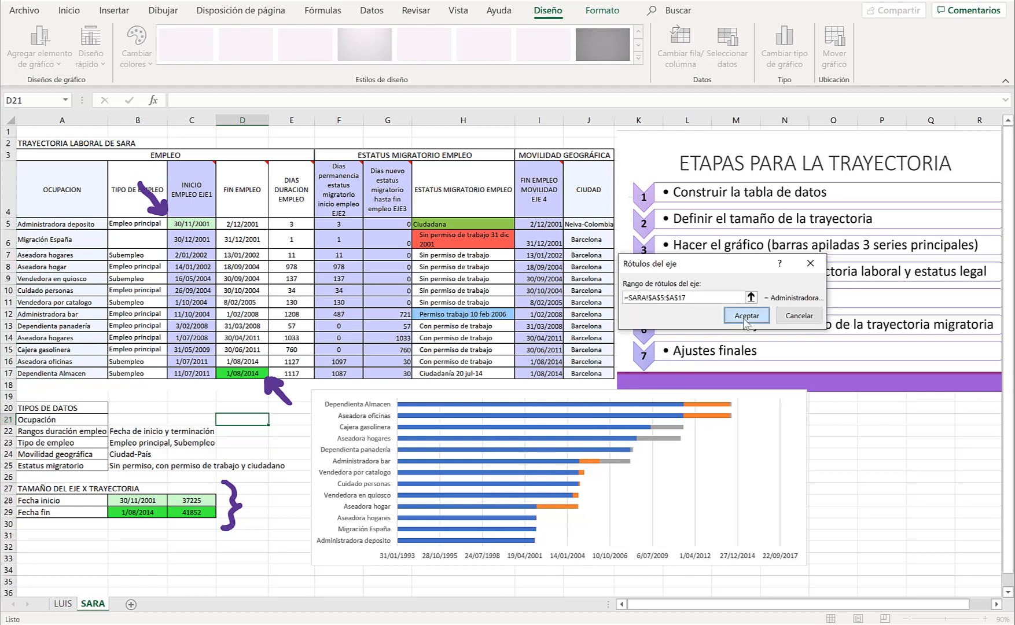
{"action": "left_click", "coordinate": [928, 365]}
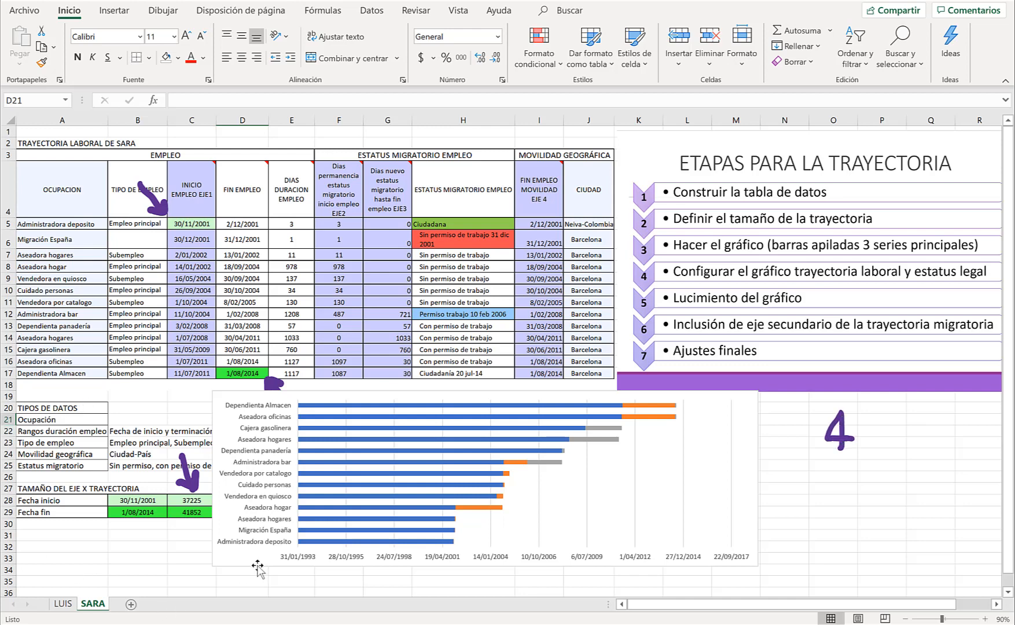
Set the horizontal date axis bounds to a minimum of 37200 and a maximum of 41900.
{"action": "left_click", "coordinate": [299, 557]}
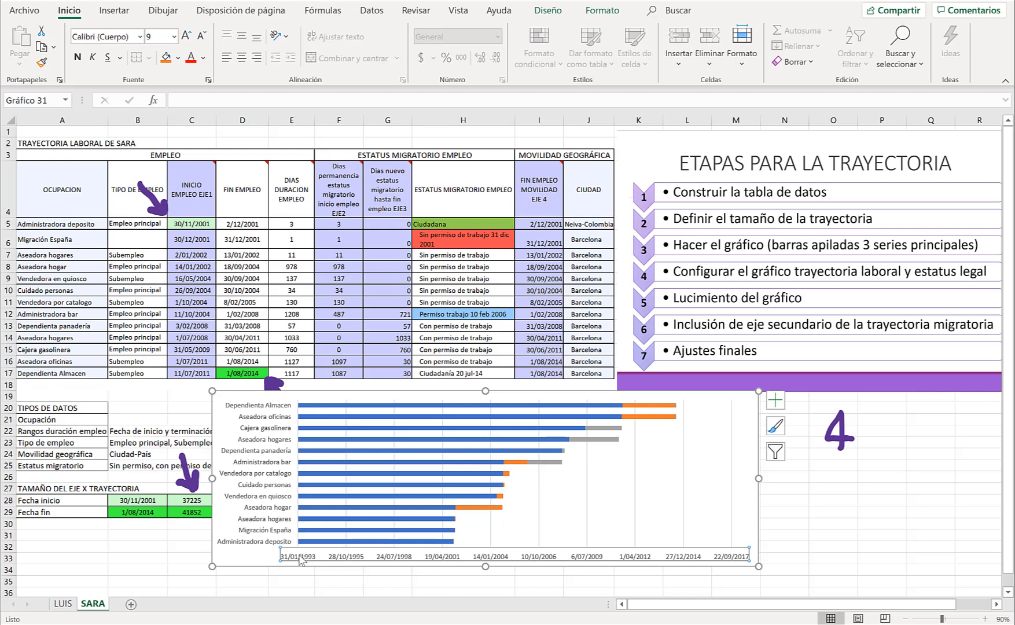
{"action": "right_click", "coordinate": [300, 559]}
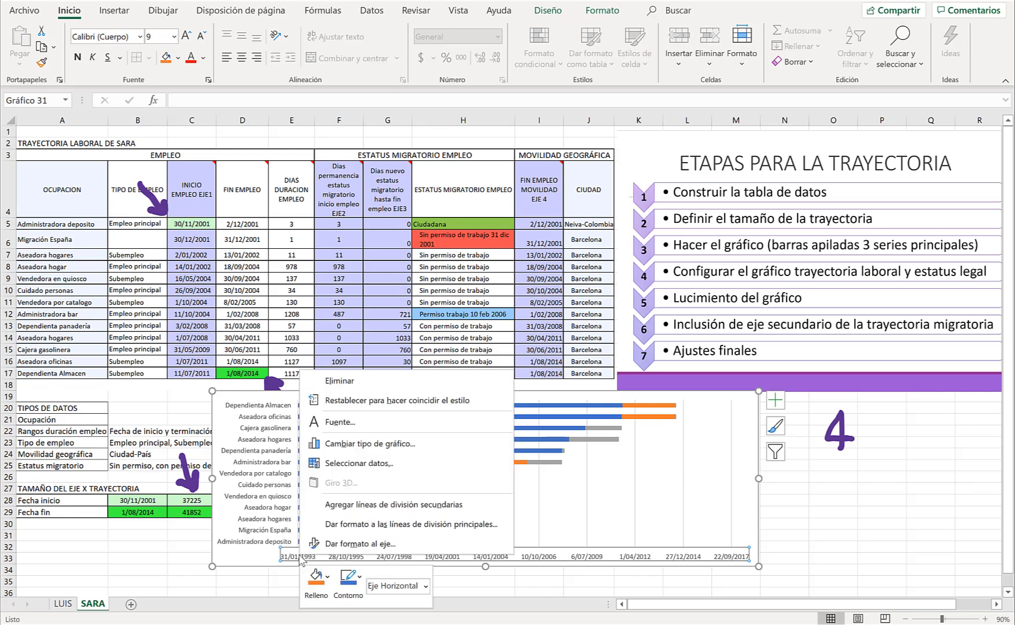
{"action": "left_click", "coordinate": [342, 544]}
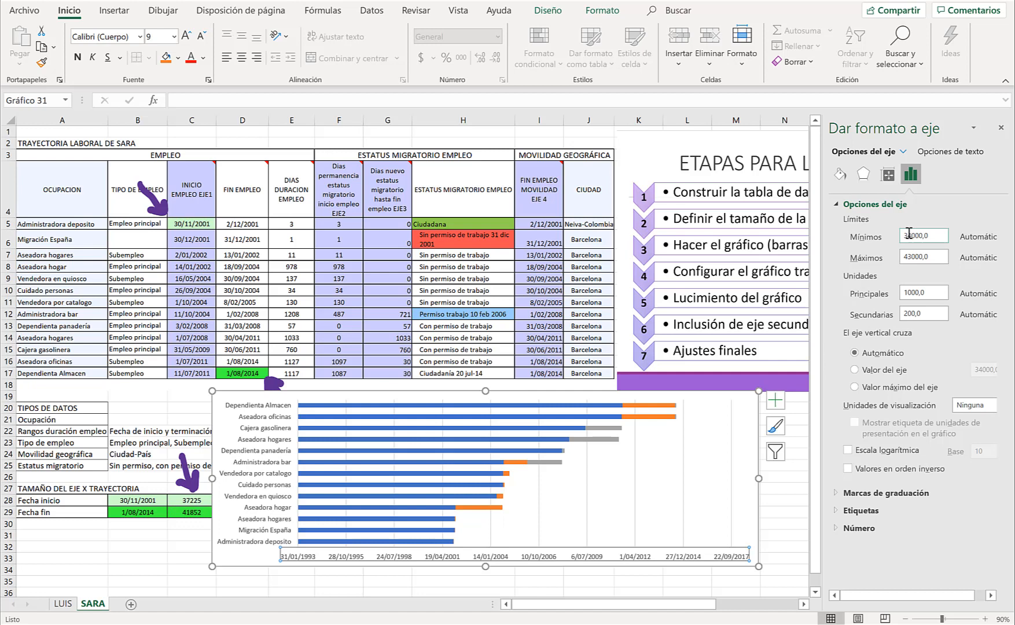
{"action": "left_click_drag", "start_coordinate": [904, 235], "coordinate": [917, 238]}
{"action": "type", "text": "72"}
{"action": "key", "text": "Return"}
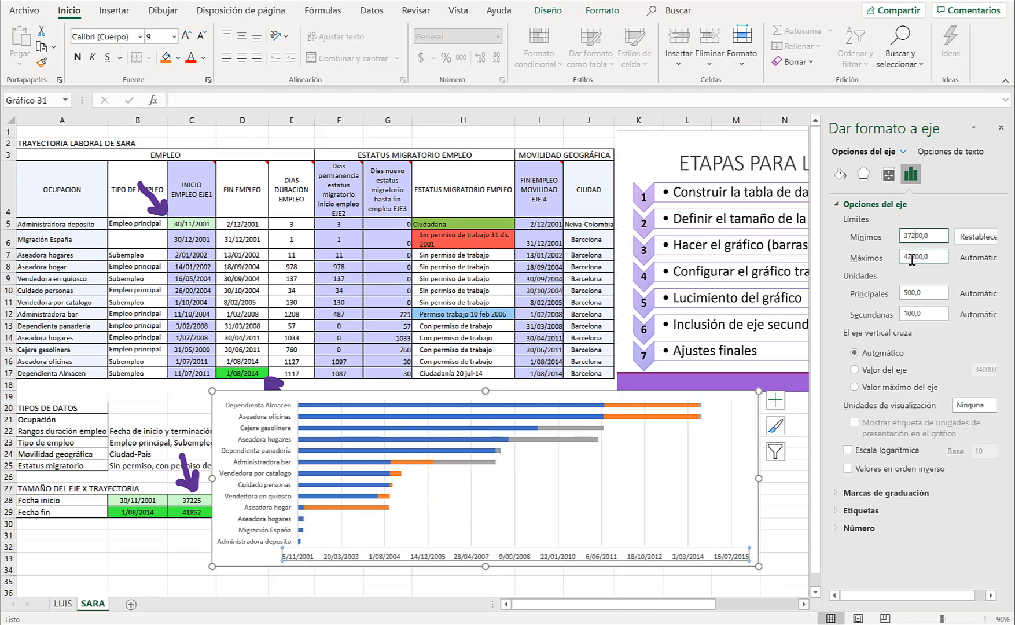
{"action": "left_click_drag", "start_coordinate": [908, 257], "coordinate": [914, 256]}
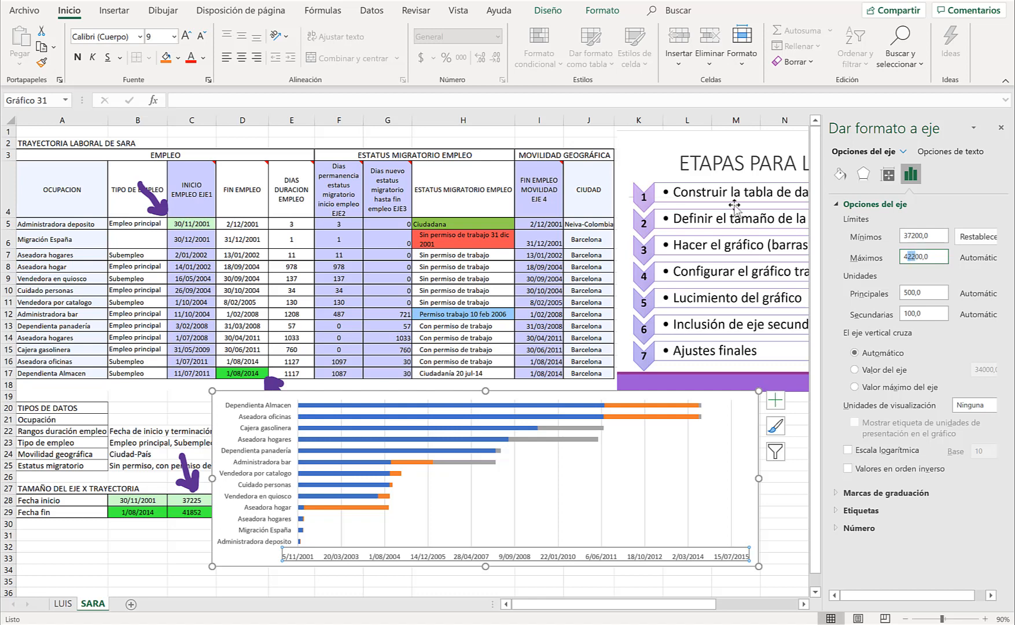
{"action": "type", "text": "19"}
{"action": "key", "text": "Return"}
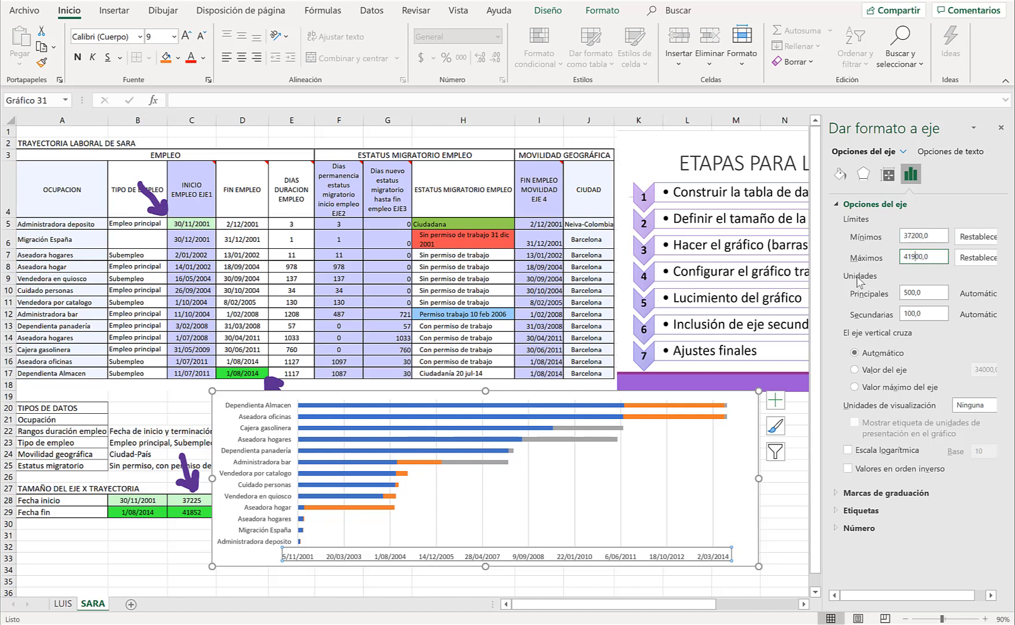
Set the major unit of the horizontal date axis to 365 so its marks are one year apart.
{"action": "double_click", "coordinate": [918, 292]}
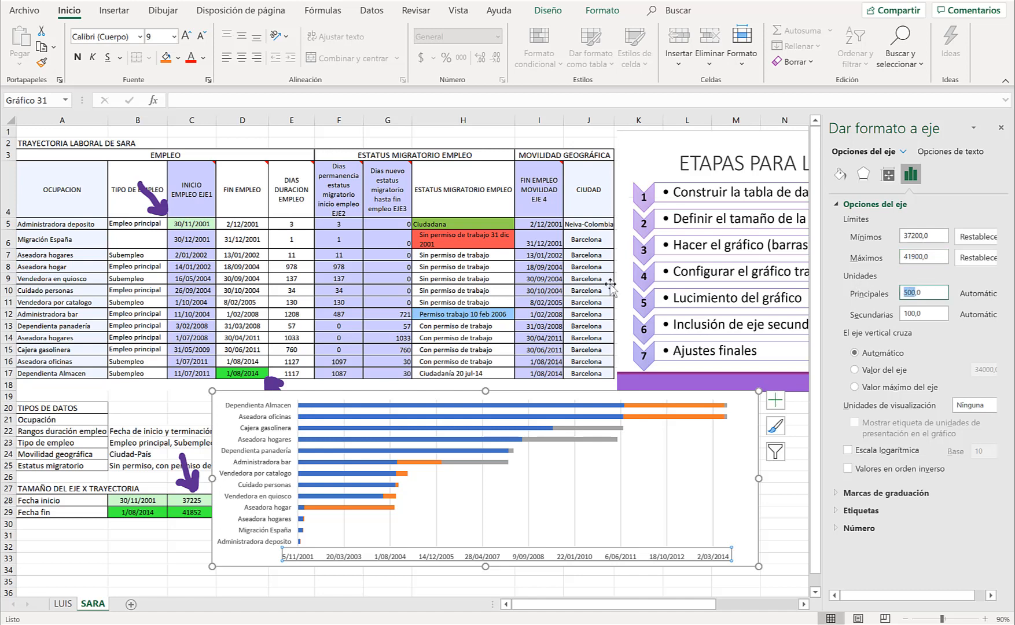
{"action": "type", "text": "365"}
{"action": "key", "text": "Return"}
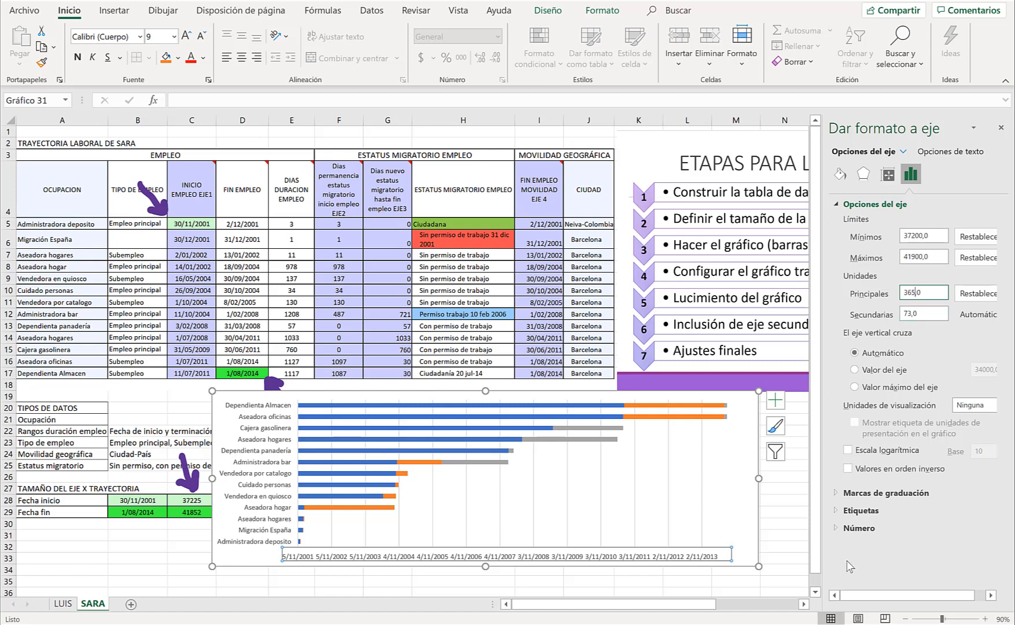
Apply the number format code yyyy to the horizontal axis so its labels show only years.
{"action": "left_click", "coordinate": [862, 530]}
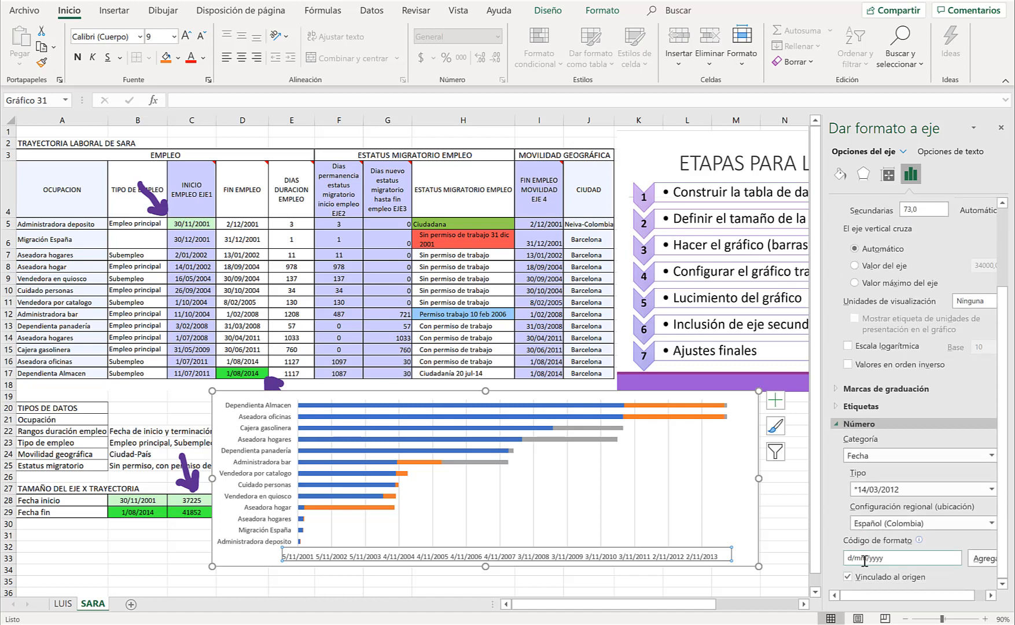
{"action": "left_click_drag", "start_coordinate": [869, 559], "coordinate": [841, 557]}
{"action": "key", "text": "BackSpace"}
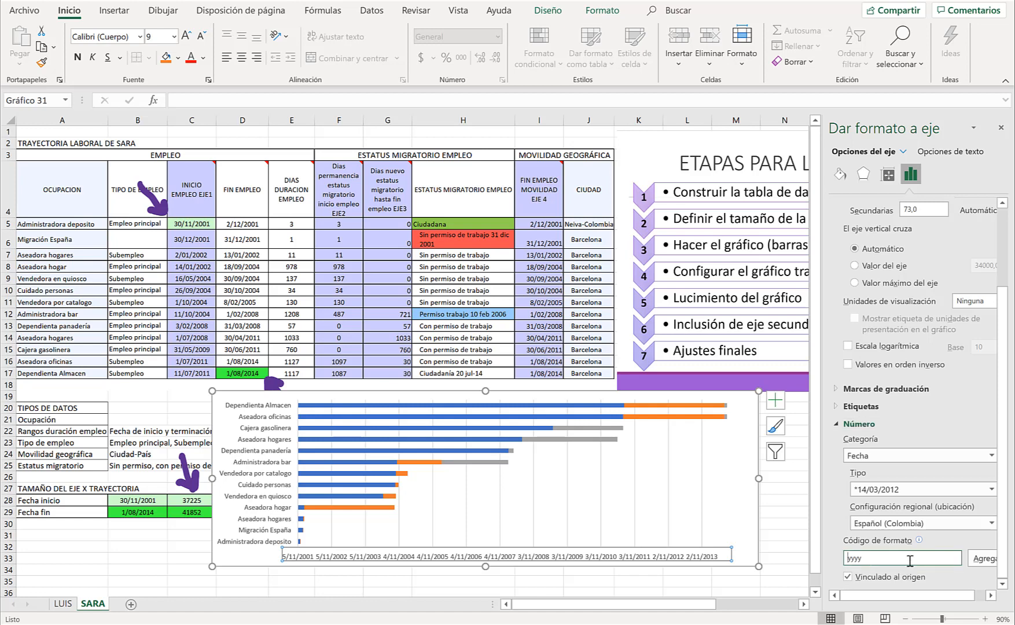
{"action": "left_click", "coordinate": [979, 564]}
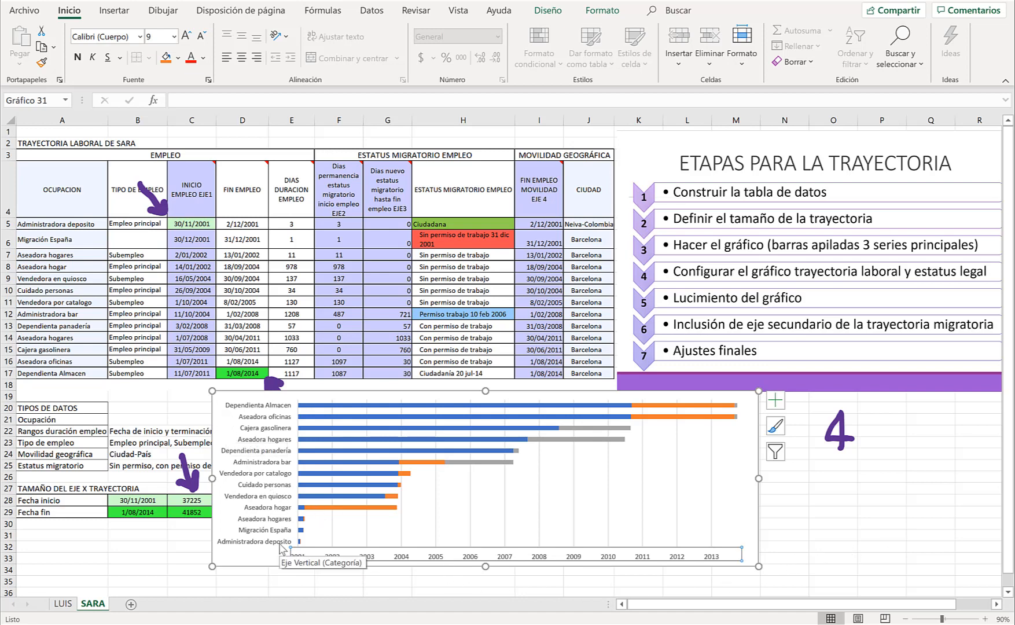
Put the vertical axis categories in reverse order, with the horizontal axis crossing at the maximum category.
{"action": "left_click", "coordinate": [253, 431]}
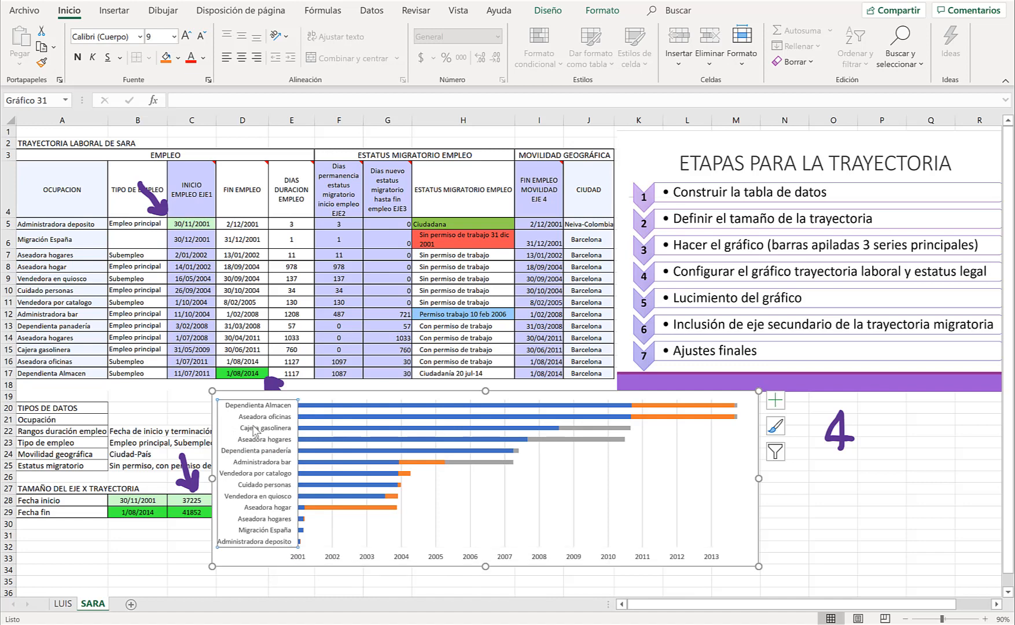
{"action": "right_click", "coordinate": [253, 431]}
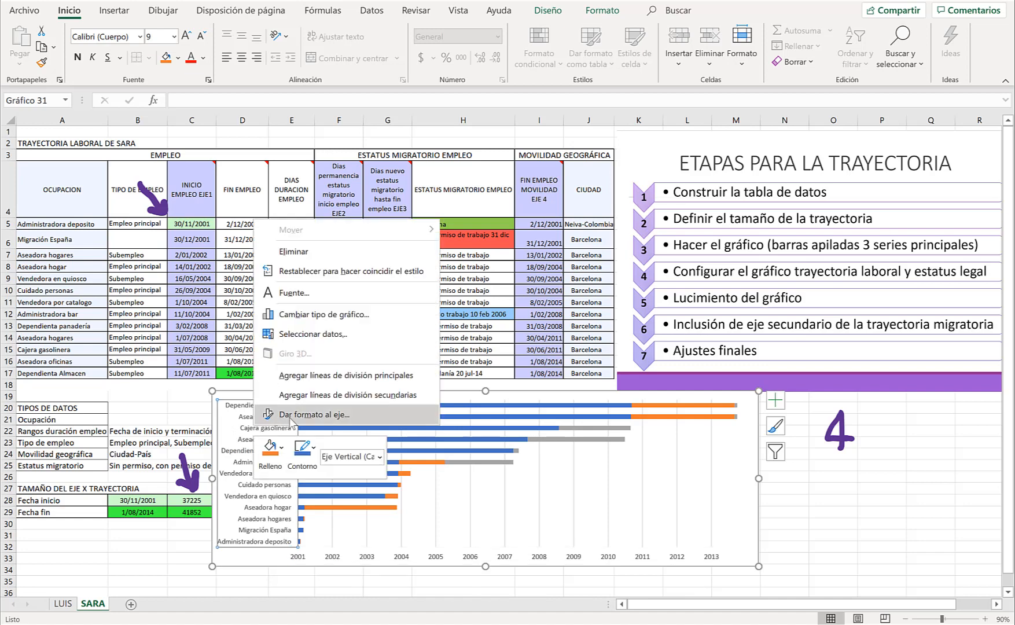
{"action": "left_click", "coordinate": [303, 414]}
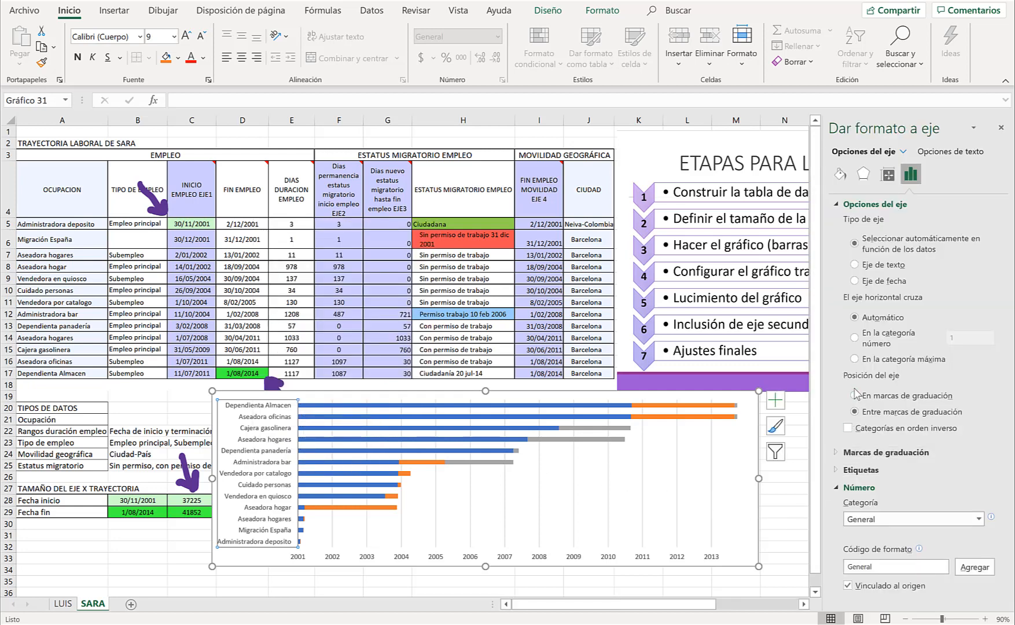
{"action": "left_click", "coordinate": [855, 359]}
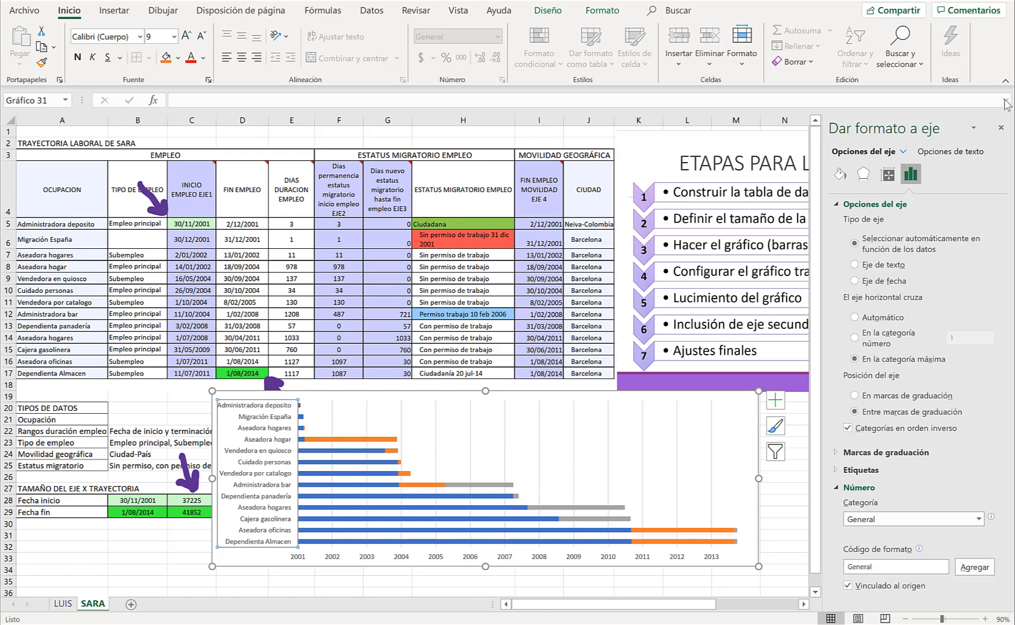
{"action": "left_click", "coordinate": [1003, 128]}
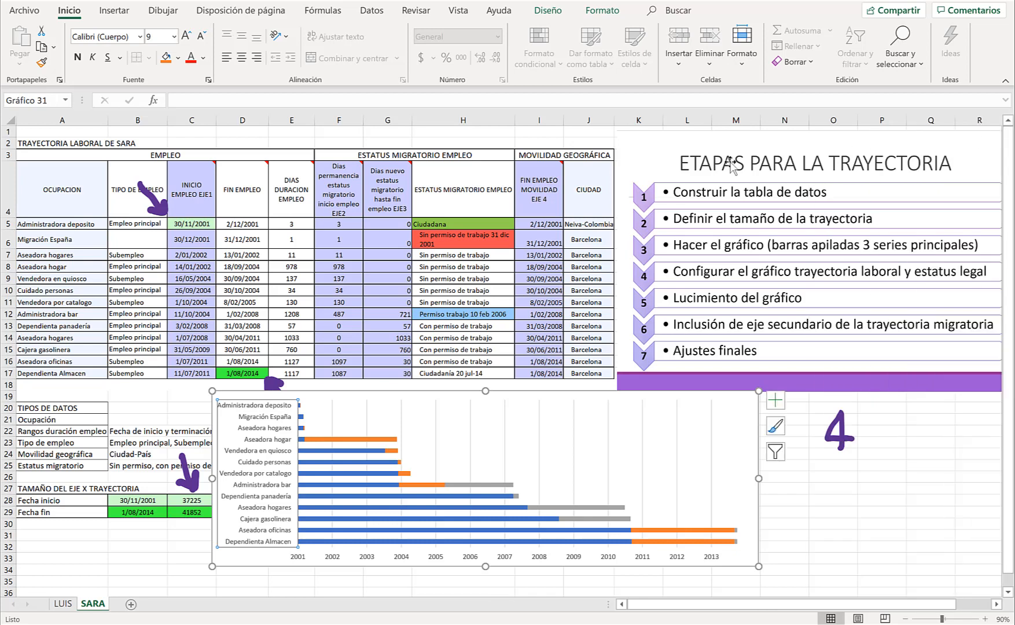
Set the gap width of the chart's bar series to 0%.
{"action": "left_click", "coordinate": [342, 437]}
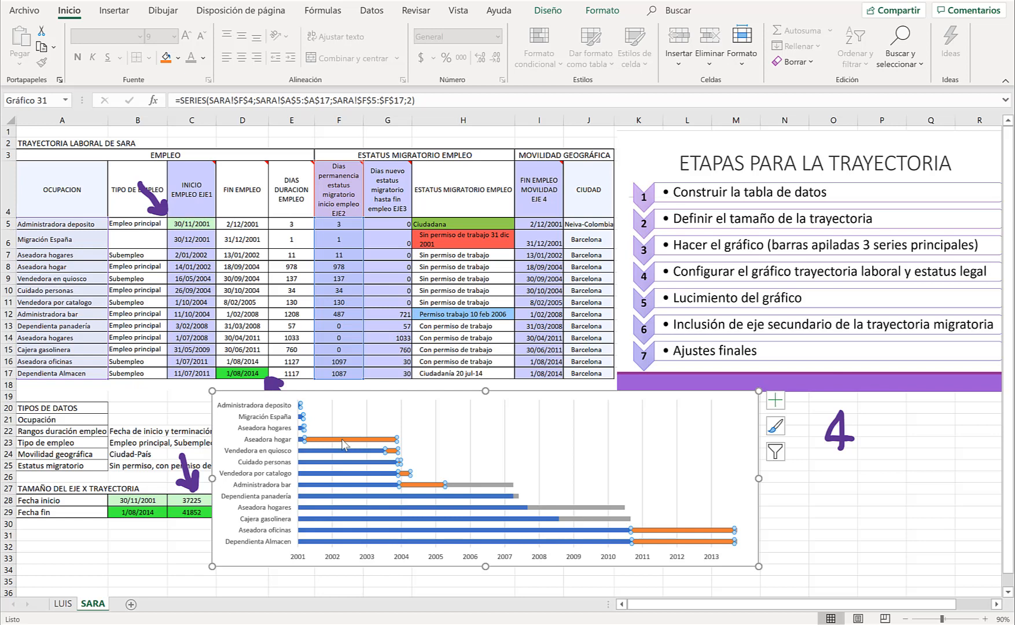
{"action": "right_click", "coordinate": [342, 439]}
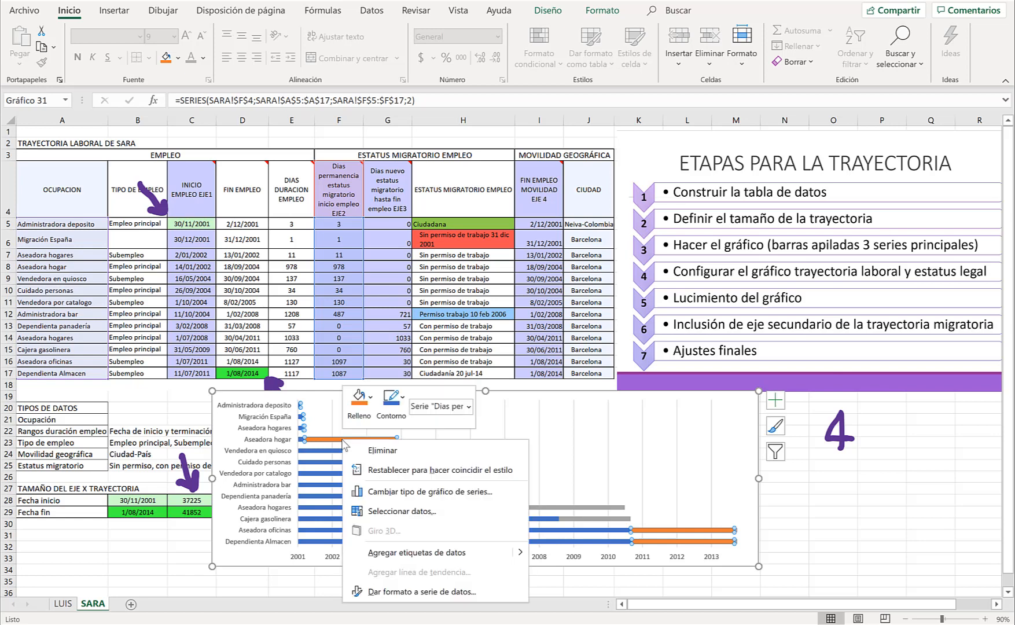
{"action": "left_click", "coordinate": [421, 591]}
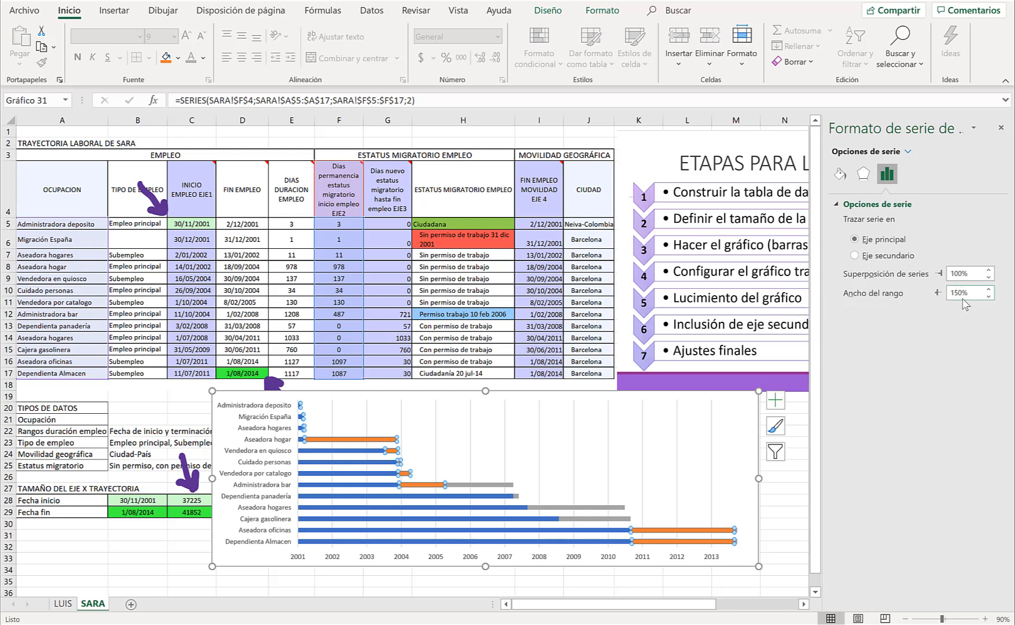
{"action": "left_click_drag", "start_coordinate": [962, 292], "coordinate": [944, 298]}
{"action": "type", "text": "0"}
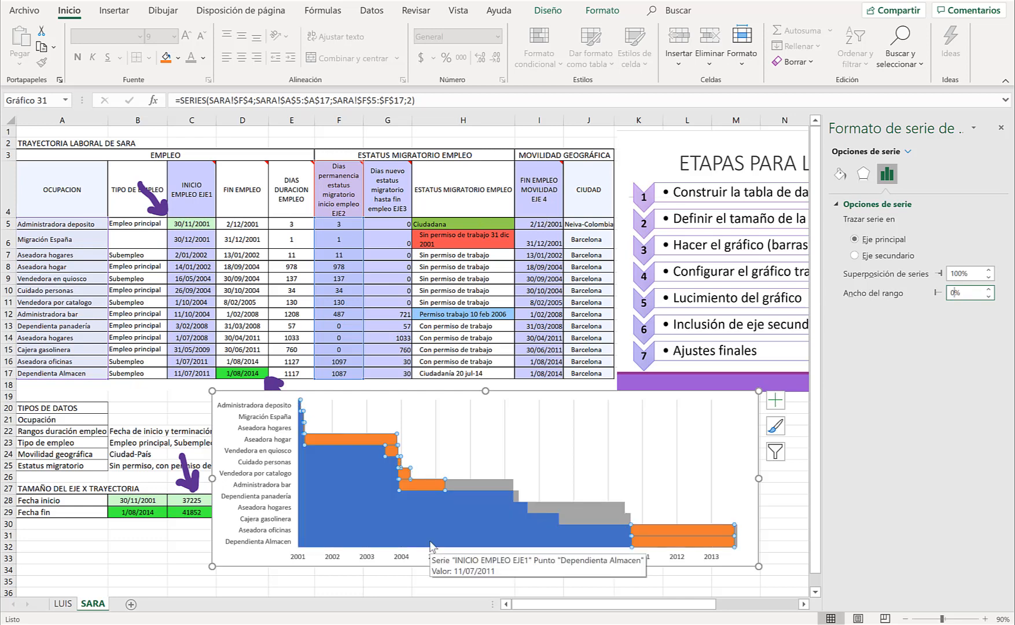
Remove the fill from the INICIO EMPLEO EJE1 series so only the duration bars show.
{"action": "left_click", "coordinate": [341, 453]}
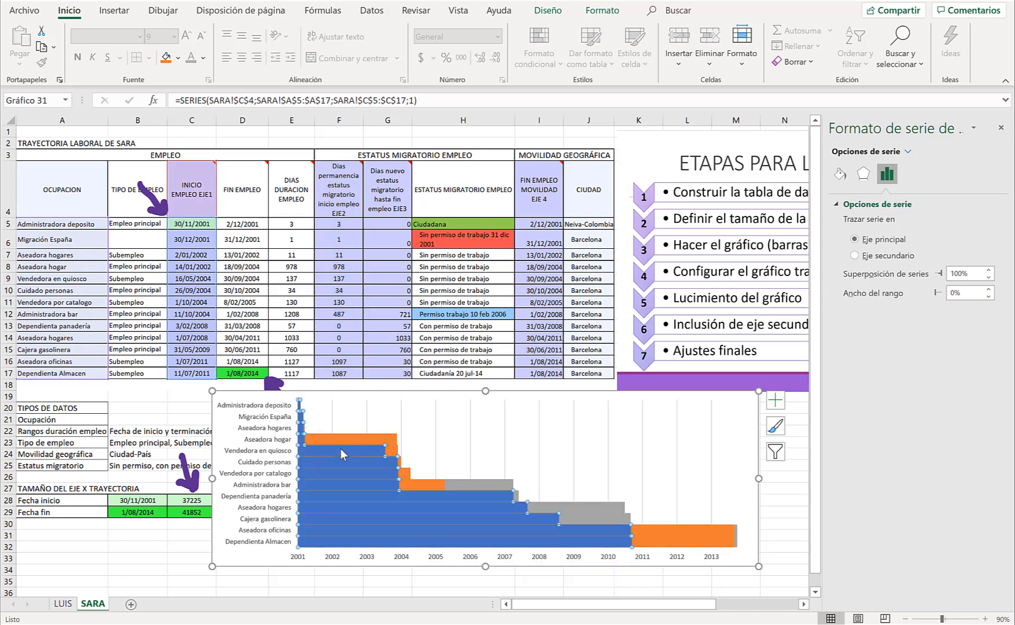
{"action": "right_click", "coordinate": [340, 449]}
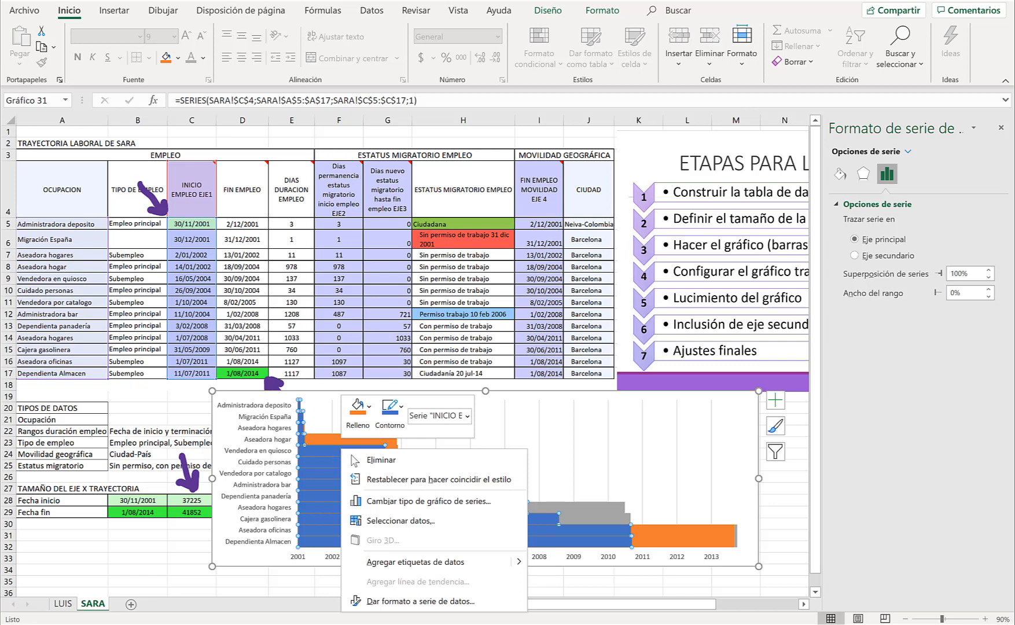
{"action": "left_click", "coordinate": [369, 407]}
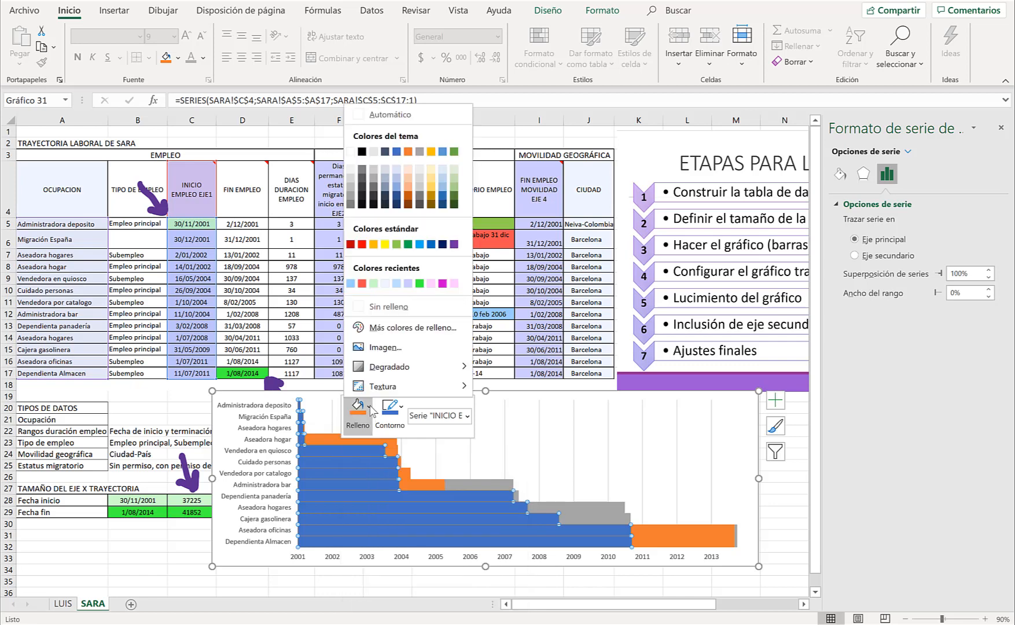
{"action": "left_click", "coordinate": [371, 307]}
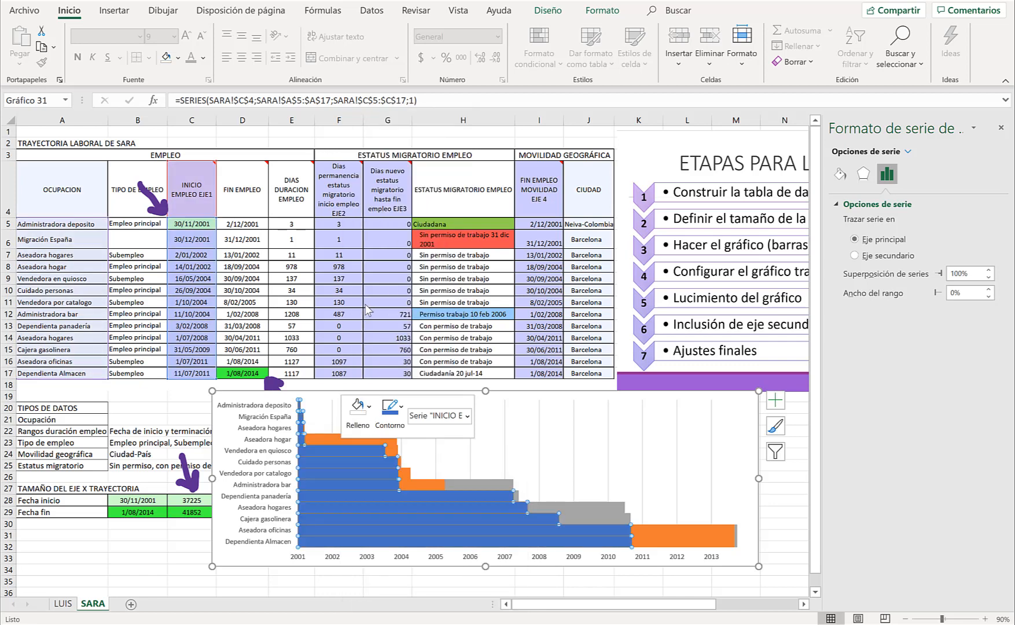
{"action": "left_click", "coordinate": [690, 476]}
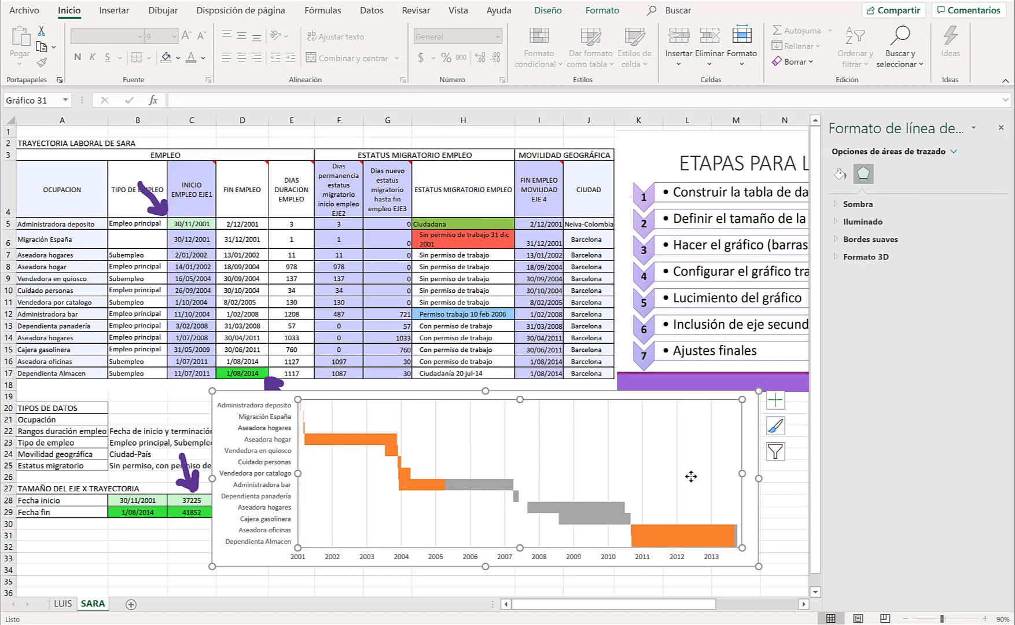
Give the orange EJE2 series bars an automatic black outline.
{"action": "right_click", "coordinate": [339, 443]}
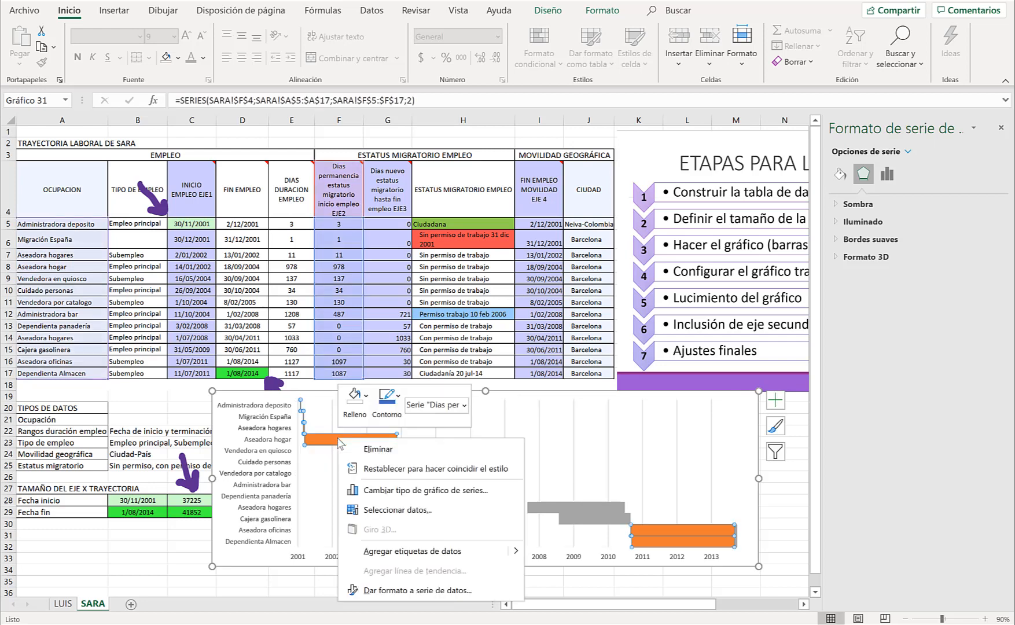
{"action": "left_click", "coordinate": [387, 399]}
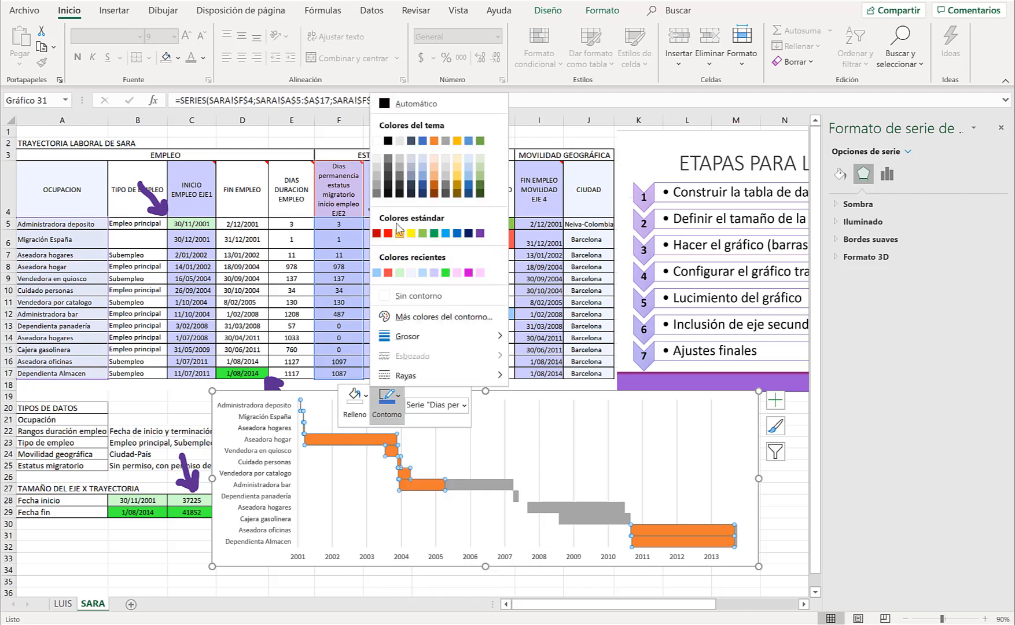
{"action": "left_click", "coordinate": [383, 103]}
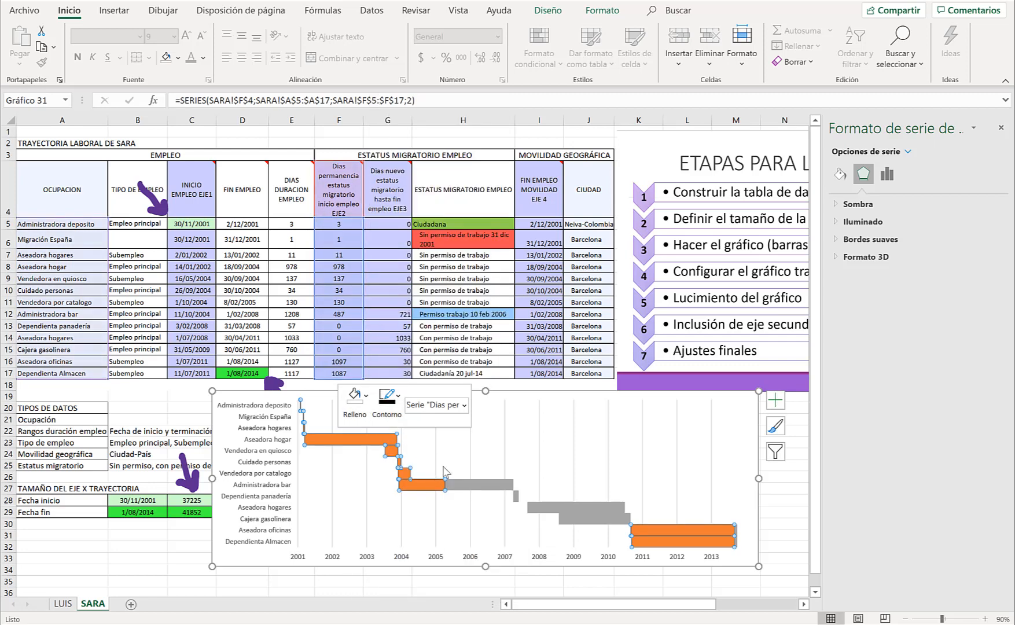
Give the gray EJE3 series bars a black outline.
{"action": "left_click", "coordinate": [488, 488]}
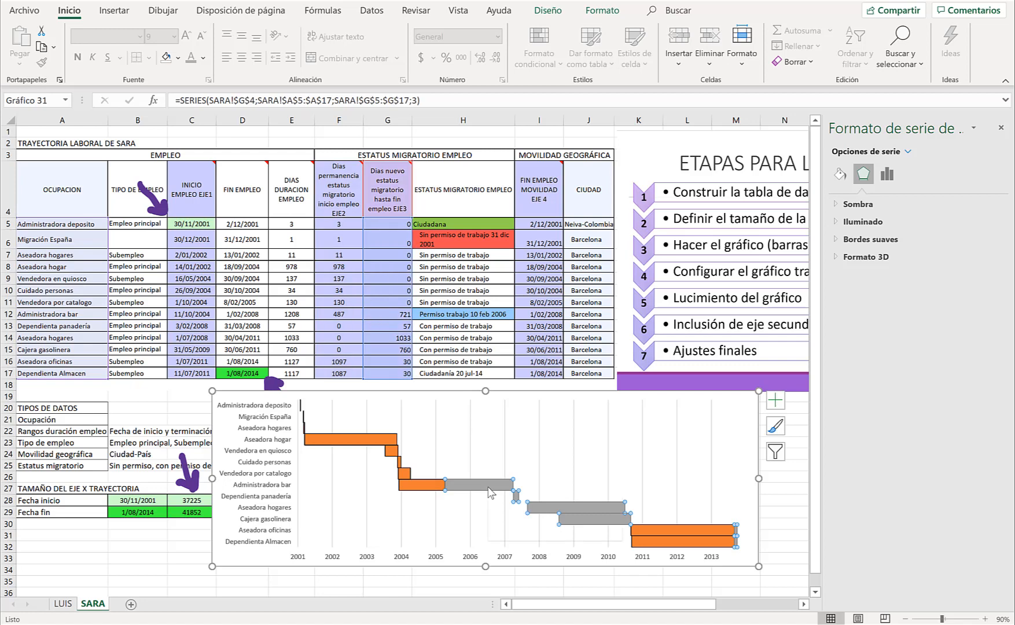
{"action": "right_click", "coordinate": [490, 492]}
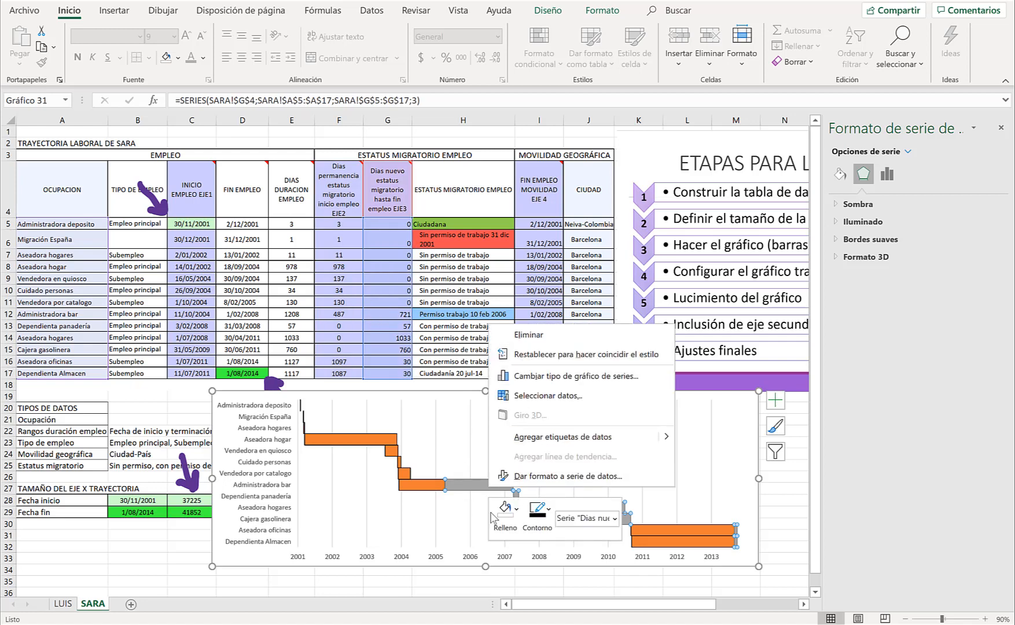
{"action": "left_click", "coordinate": [545, 509]}
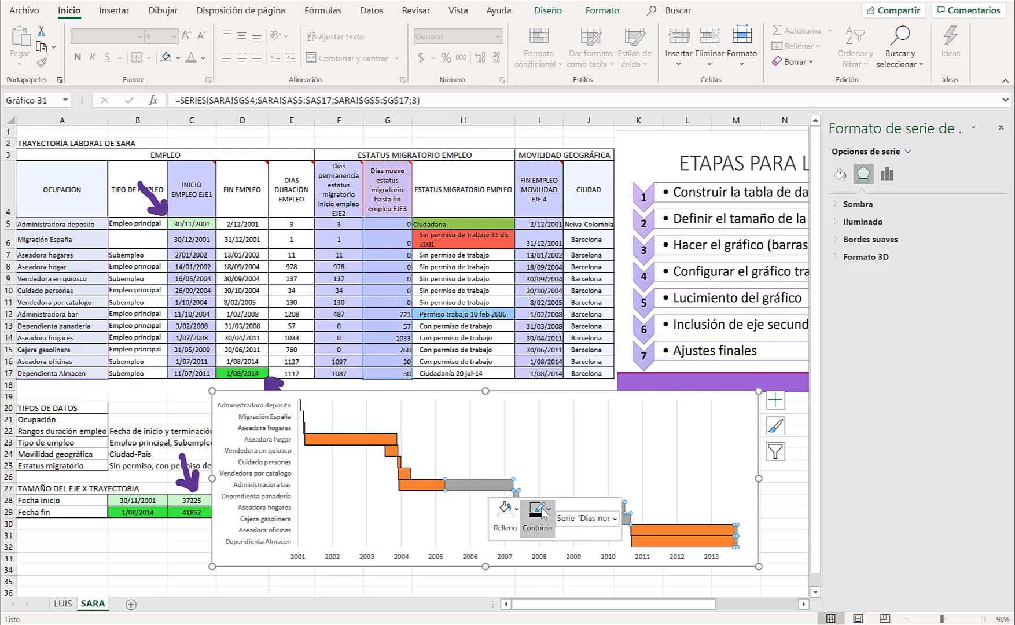
{"action": "left_click", "coordinate": [535, 219]}
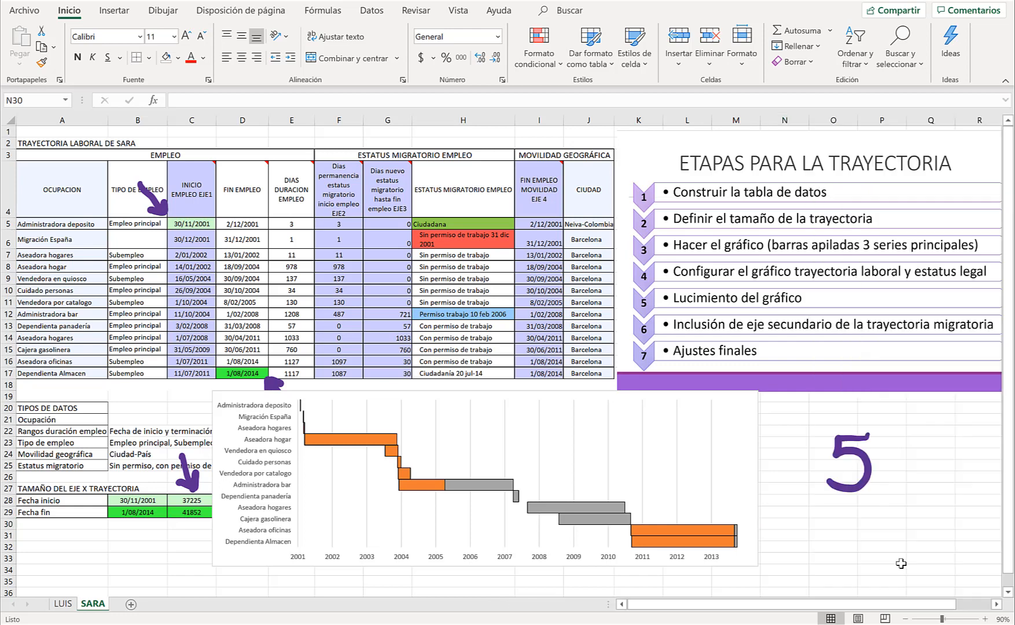
Add a title above the chart reading "TRAYECTORIA LABORAL-MIGRATORIA -" followed by the subject's first name.
{"action": "left_click", "coordinate": [564, 400]}
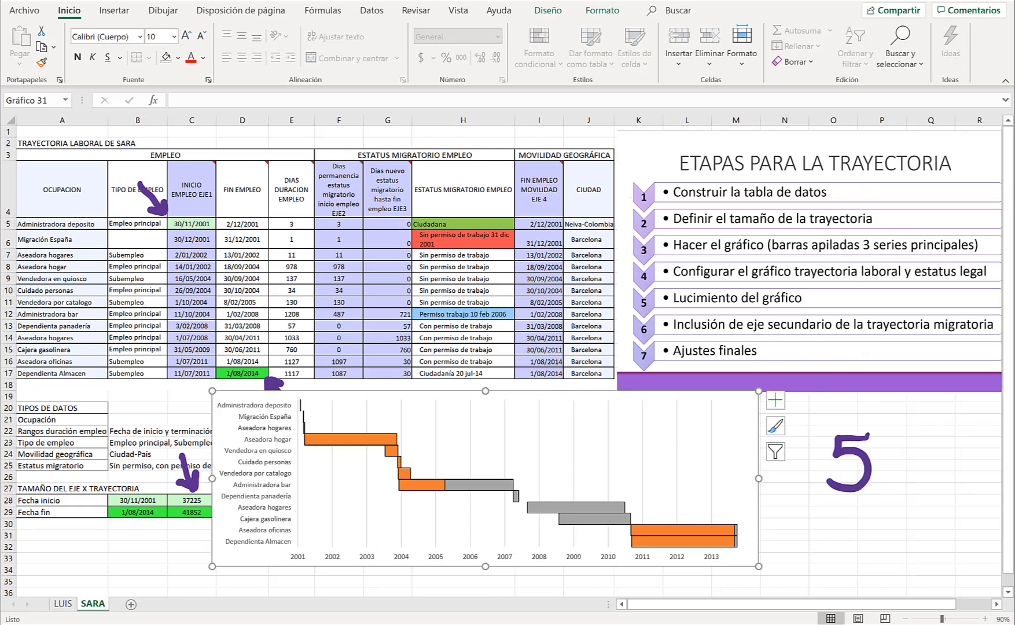
{"action": "left_click", "coordinate": [552, 12]}
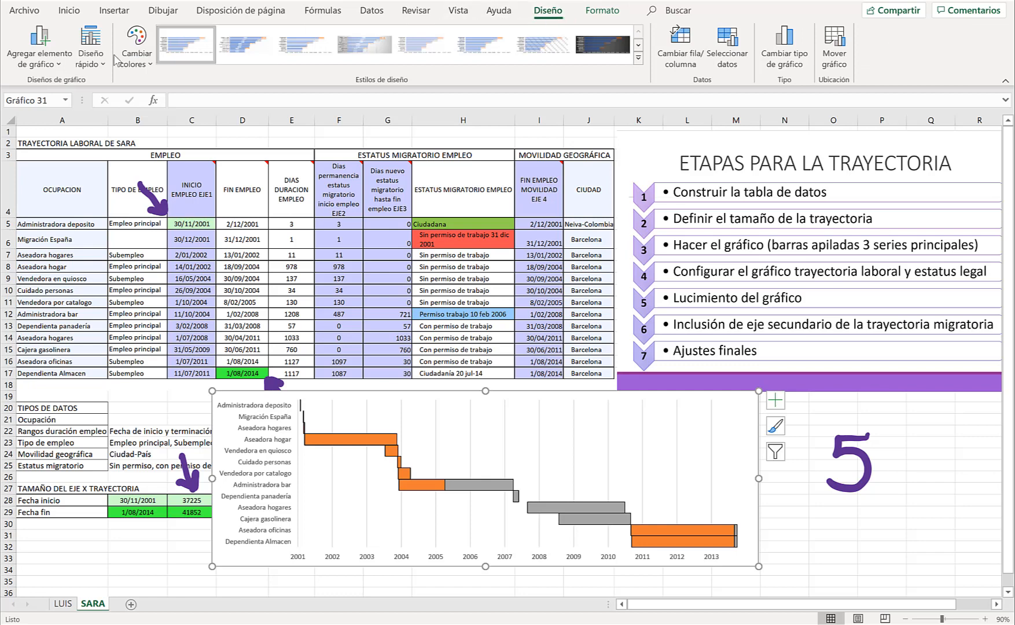
{"action": "left_click", "coordinate": [55, 65]}
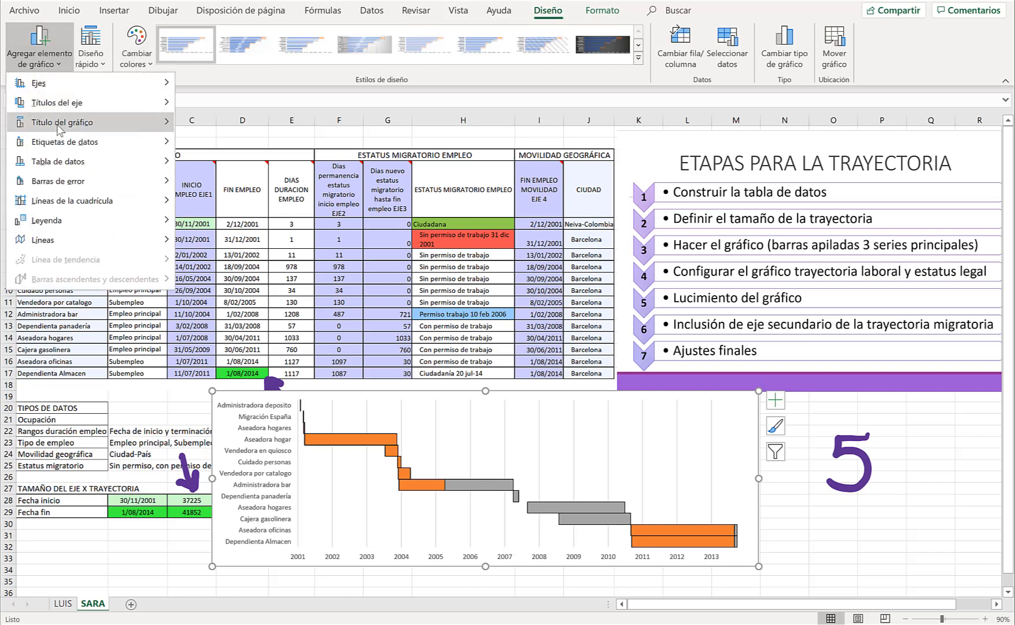
{"action": "mouse_move", "coordinate": [65, 126]}
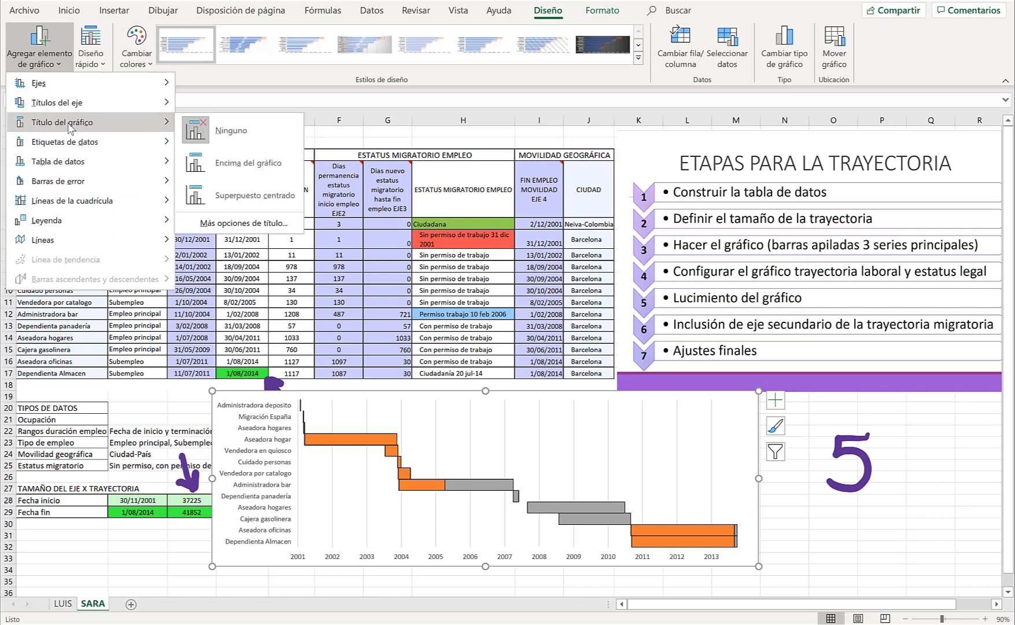
{"action": "left_click", "coordinate": [248, 164]}
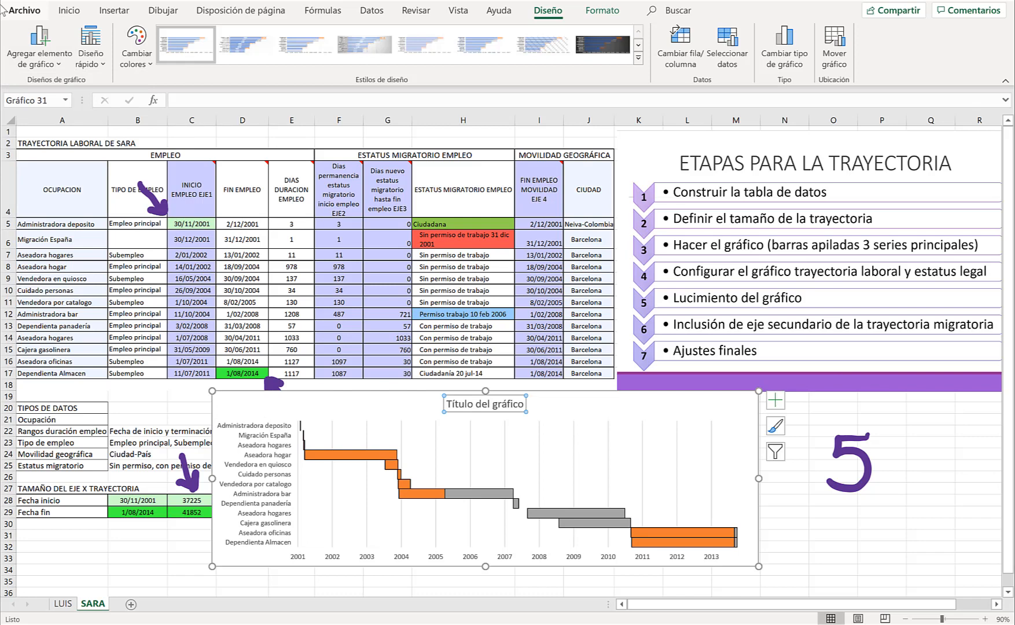
{"action": "type", "text": "TRAYEC"}
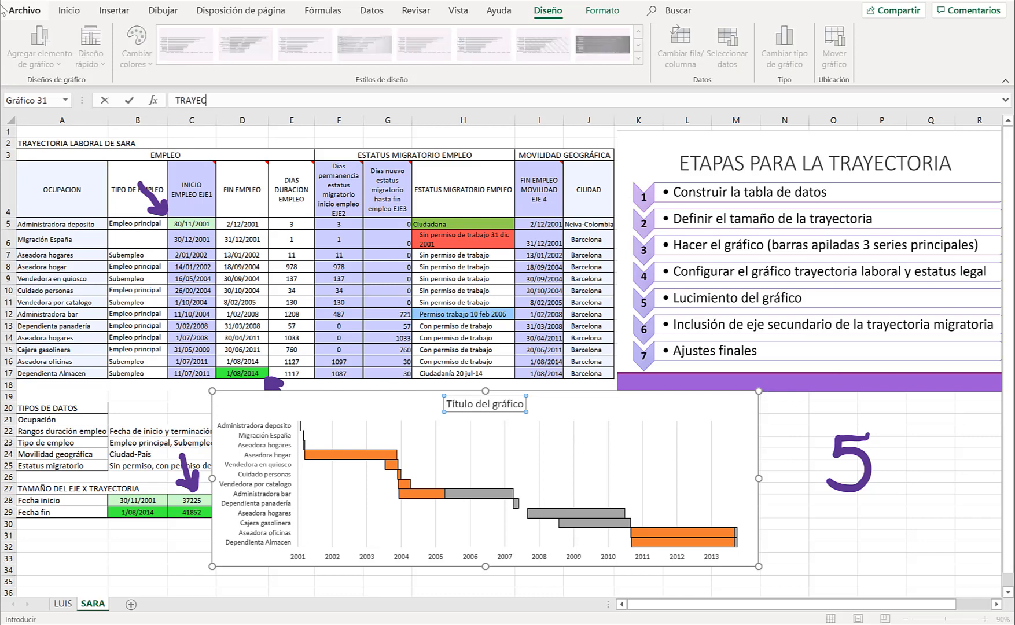
{"action": "type", "text": "TO RIA LABORAL-MIGRATORI"}
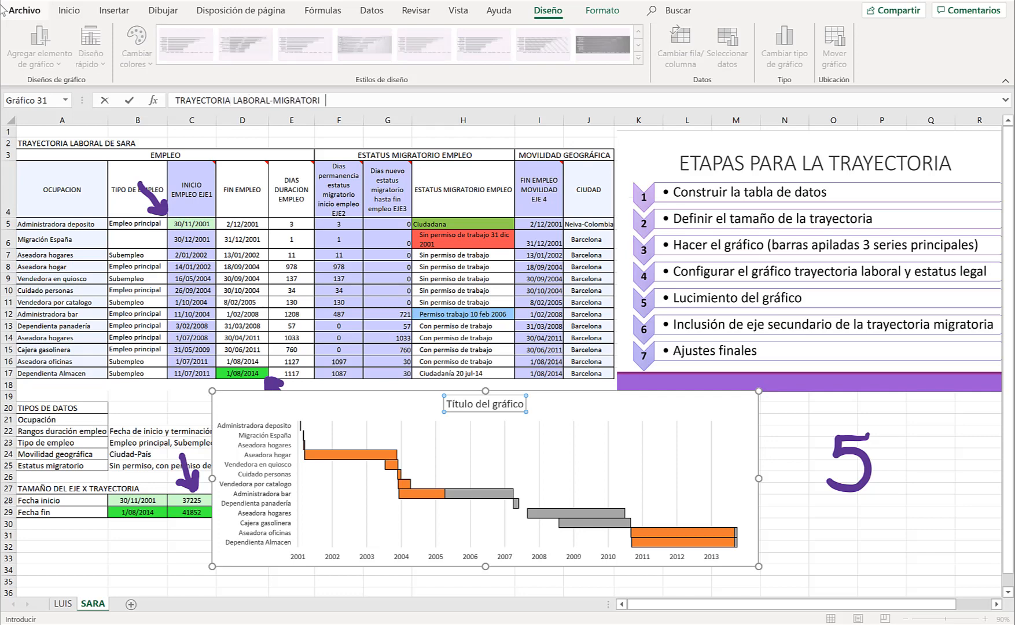
{"action": "type", "text": "A -SARA"}
{"action": "key", "text": "Return"}
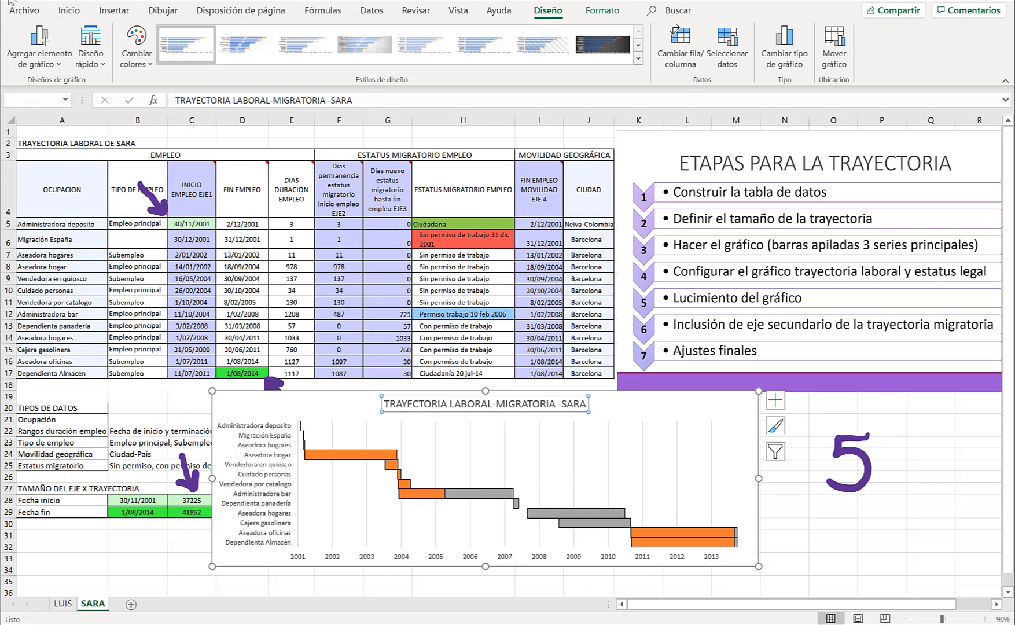
Add primary major horizontal gridlines to the trajectory chart.
{"action": "left_click", "coordinate": [58, 63]}
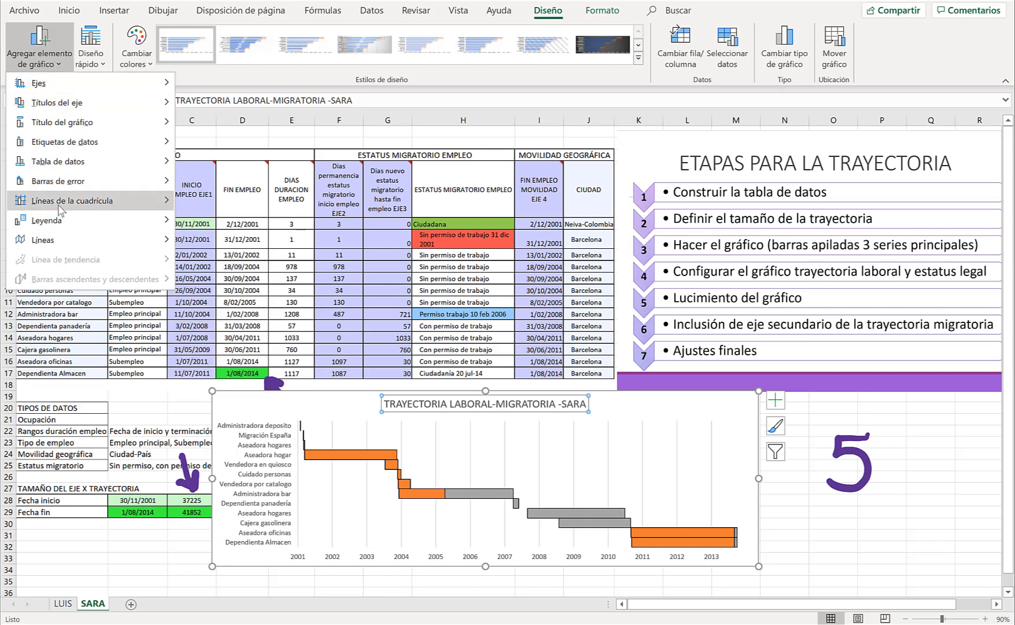
{"action": "mouse_move", "coordinate": [60, 210]}
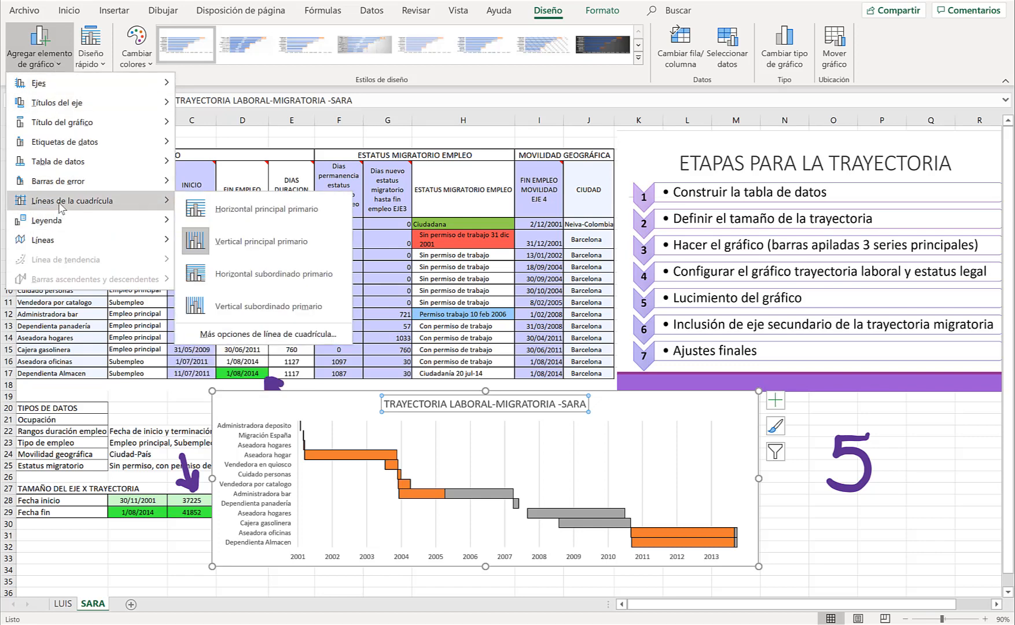
{"action": "left_click", "coordinate": [265, 212]}
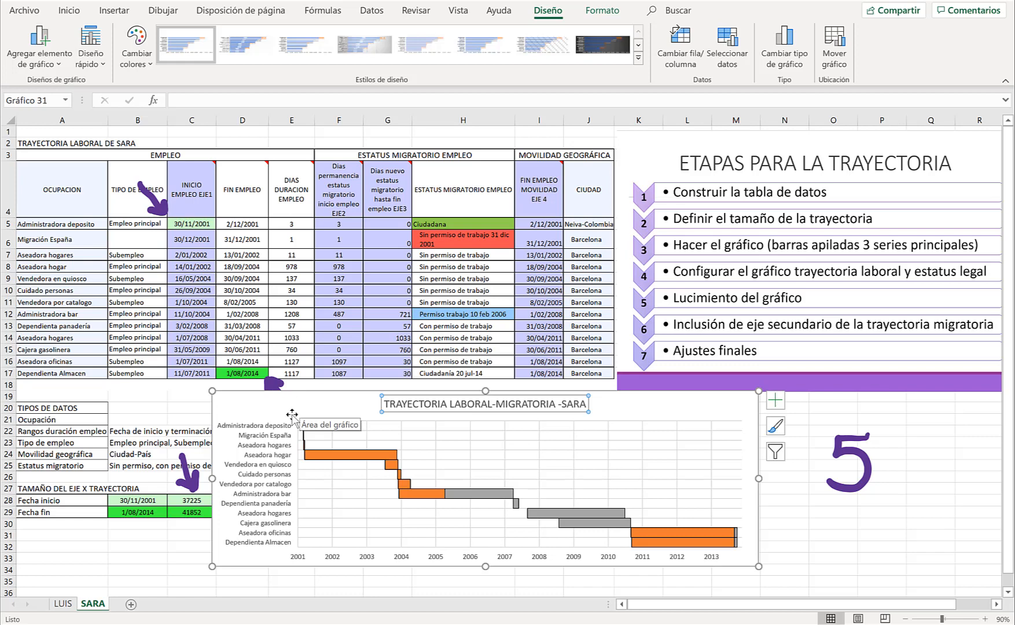
Fill the orange EJE2 series bars with standard red.
{"action": "mouse_move", "coordinate": [307, 454]}
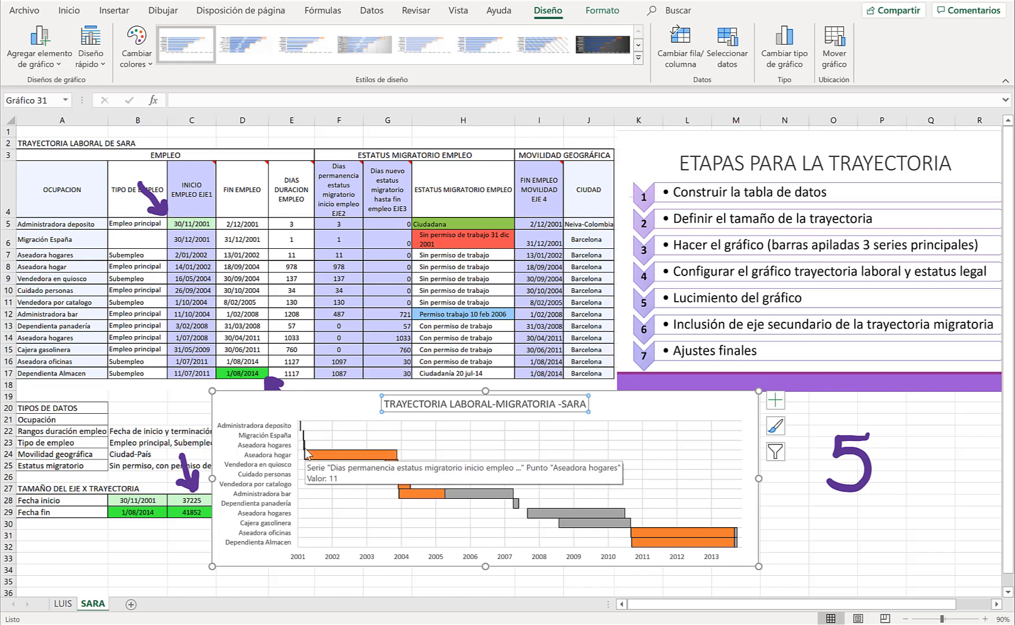
{"action": "mouse_move", "coordinate": [302, 435]}
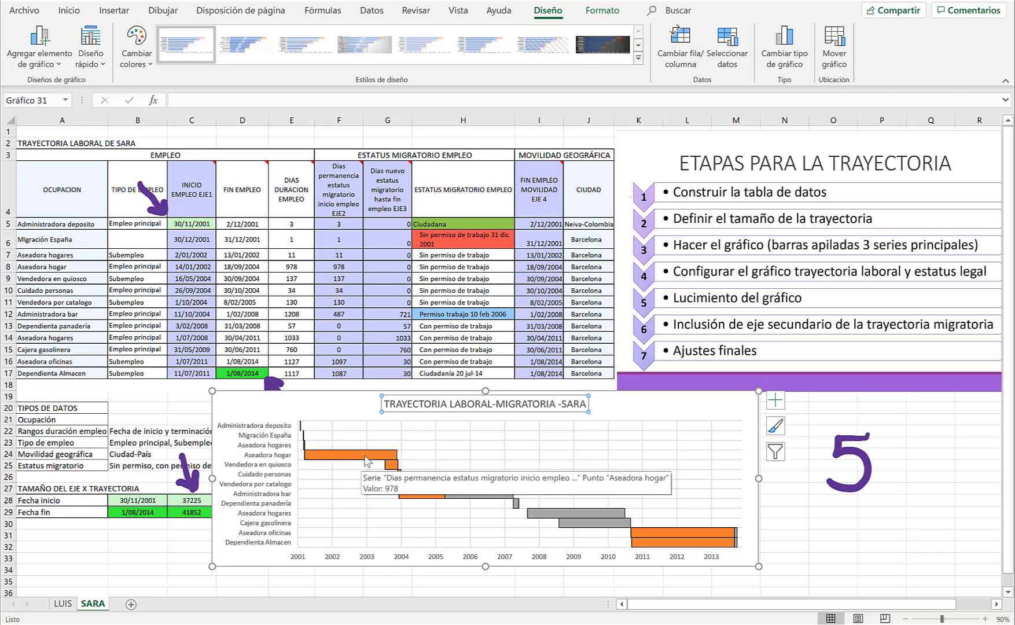
{"action": "left_click", "coordinate": [366, 460]}
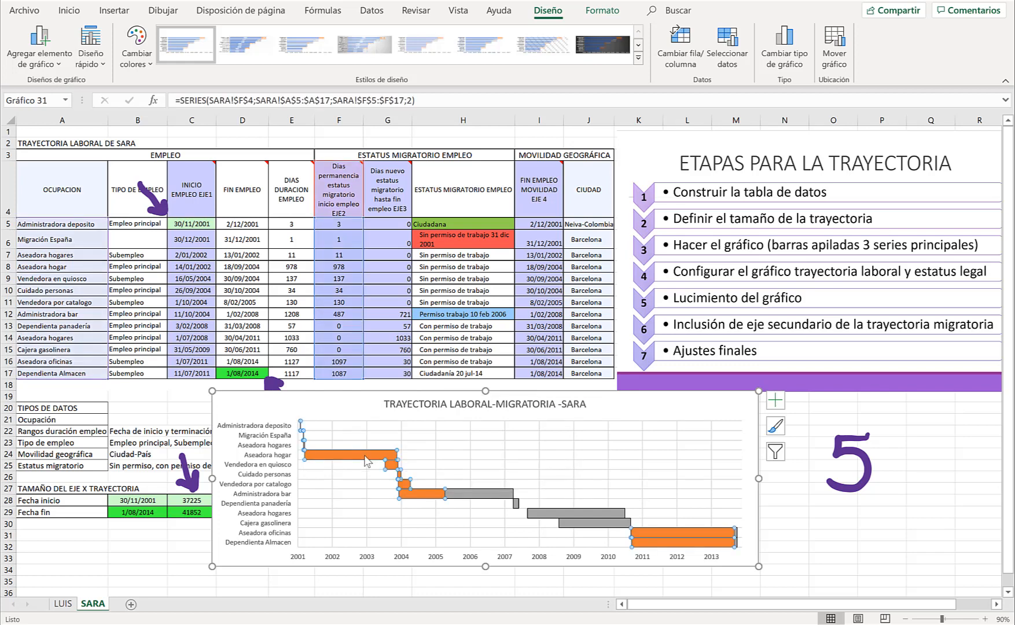
{"action": "right_click", "coordinate": [367, 460]}
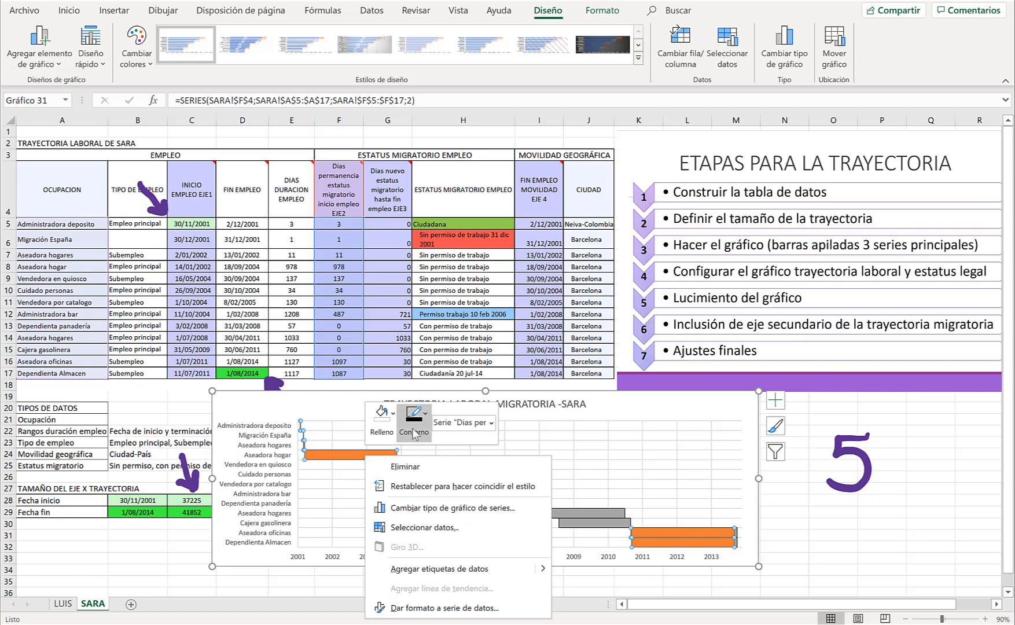
{"action": "left_click", "coordinate": [394, 415]}
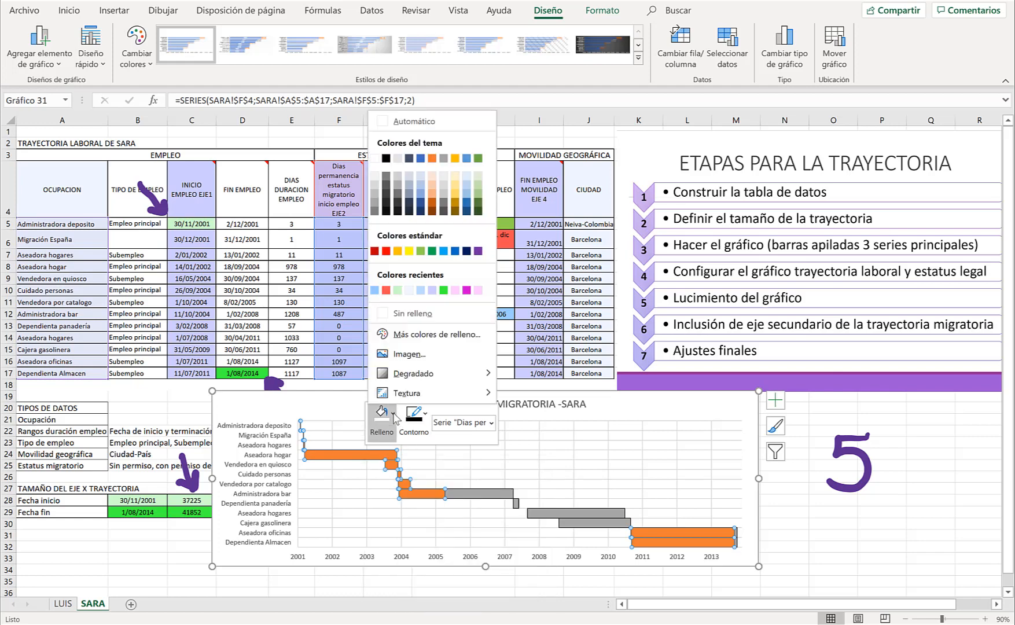
{"action": "left_click", "coordinate": [374, 251]}
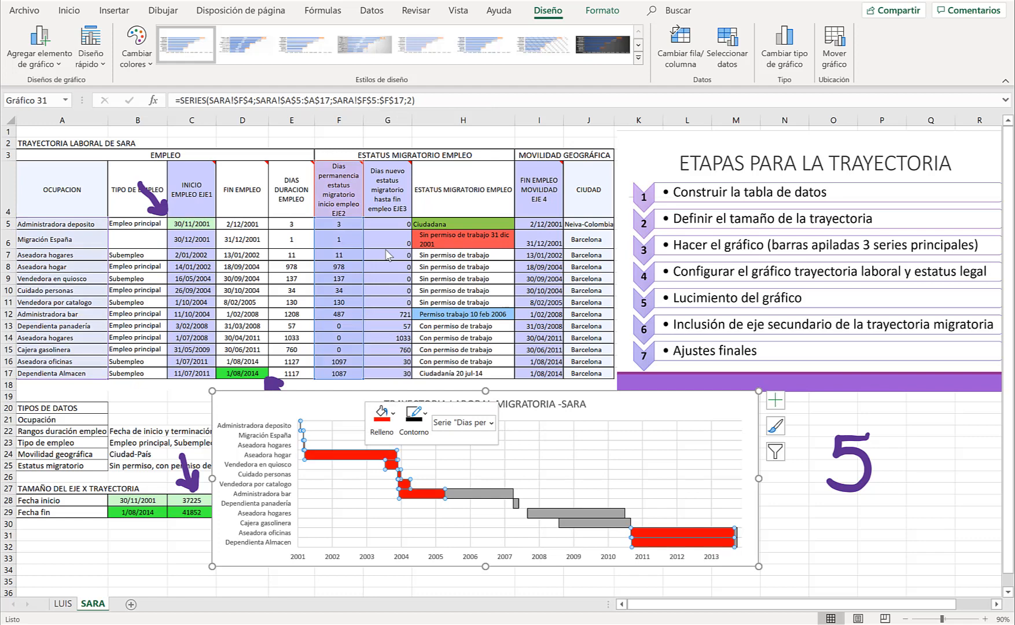
Fill the gray EJE3 series bars with the light blue from the recent colours.
{"action": "left_click", "coordinate": [382, 530]}
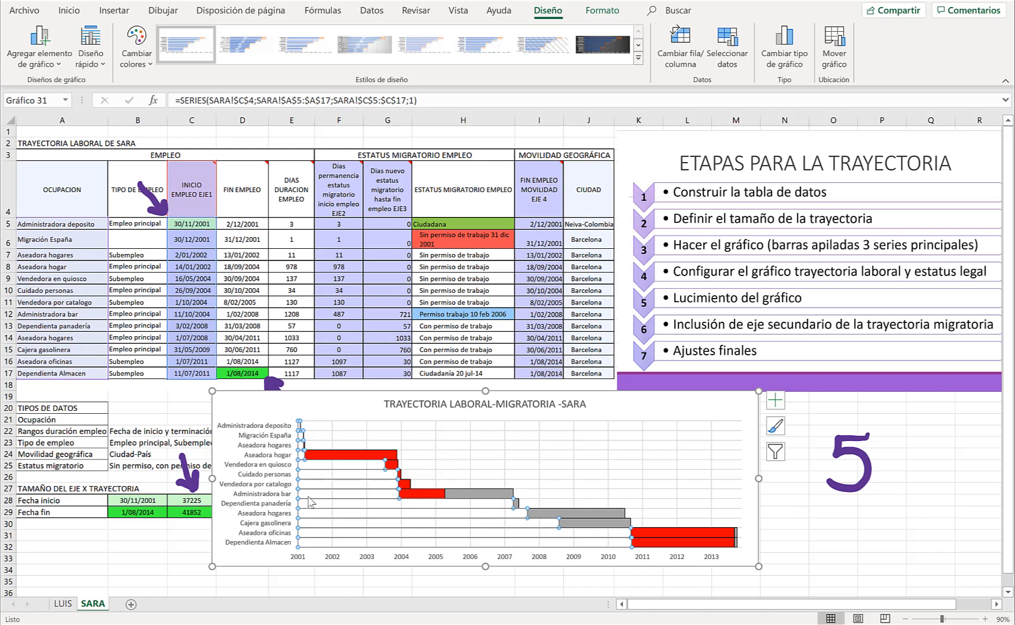
{"action": "left_click", "coordinate": [478, 496]}
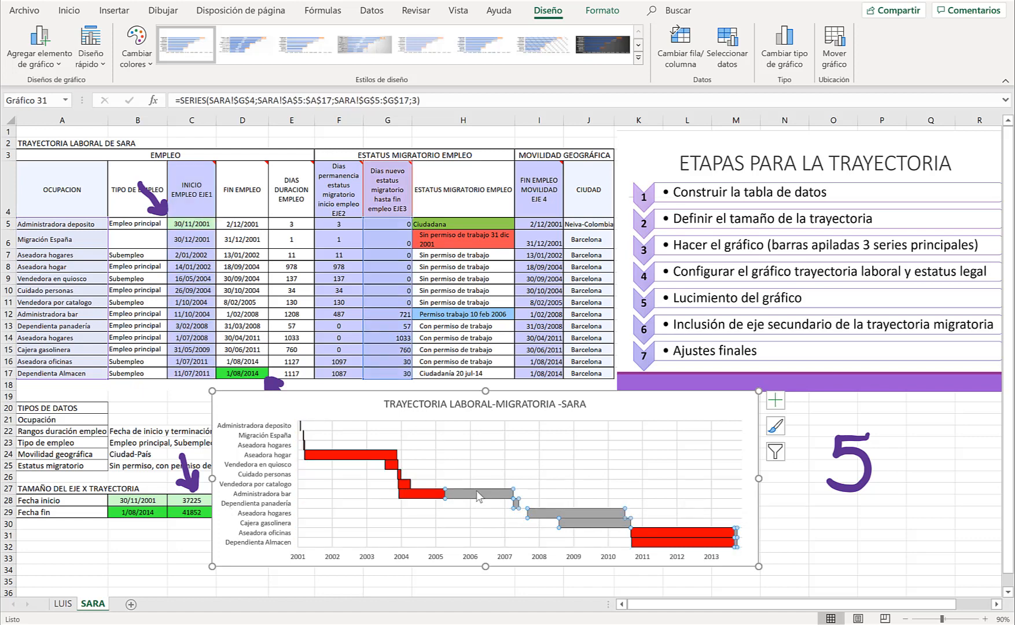
{"action": "right_click", "coordinate": [478, 496]}
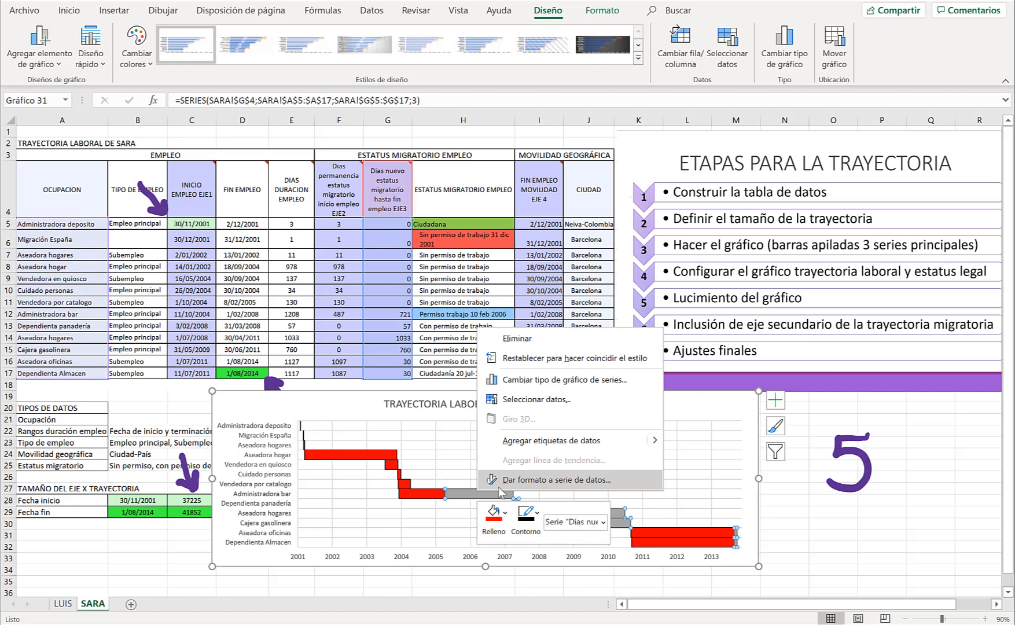
{"action": "left_click", "coordinate": [500, 512]}
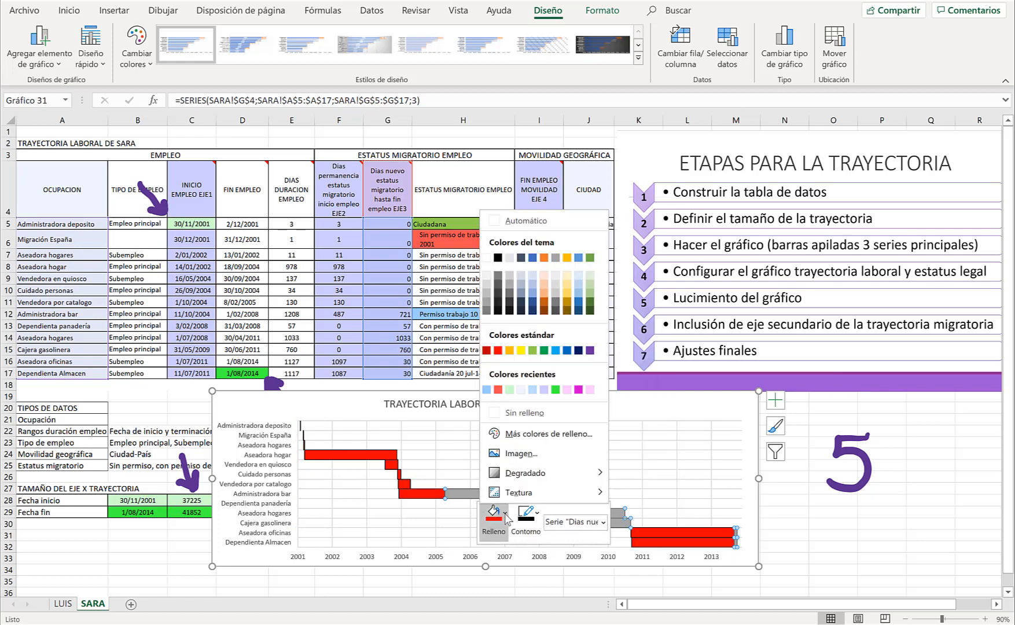
{"action": "left_click", "coordinate": [486, 390]}
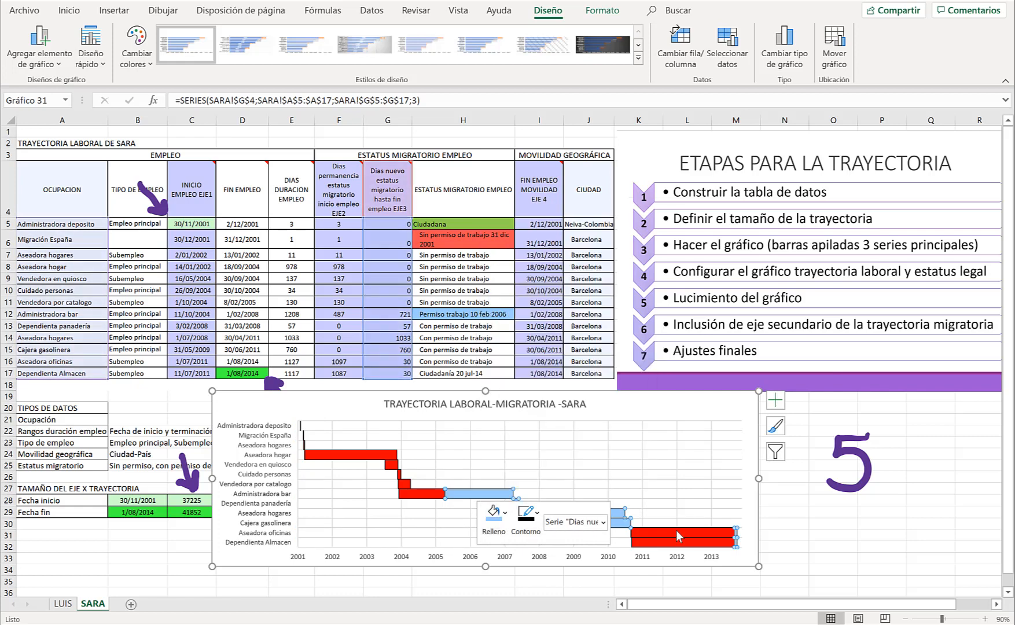
Recolour only the EJE2 bars of Aseadora oficinas and Dependienta Almacen light blue.
{"action": "left_click", "coordinate": [676, 529]}
{"action": "right_click", "coordinate": [676, 529]}
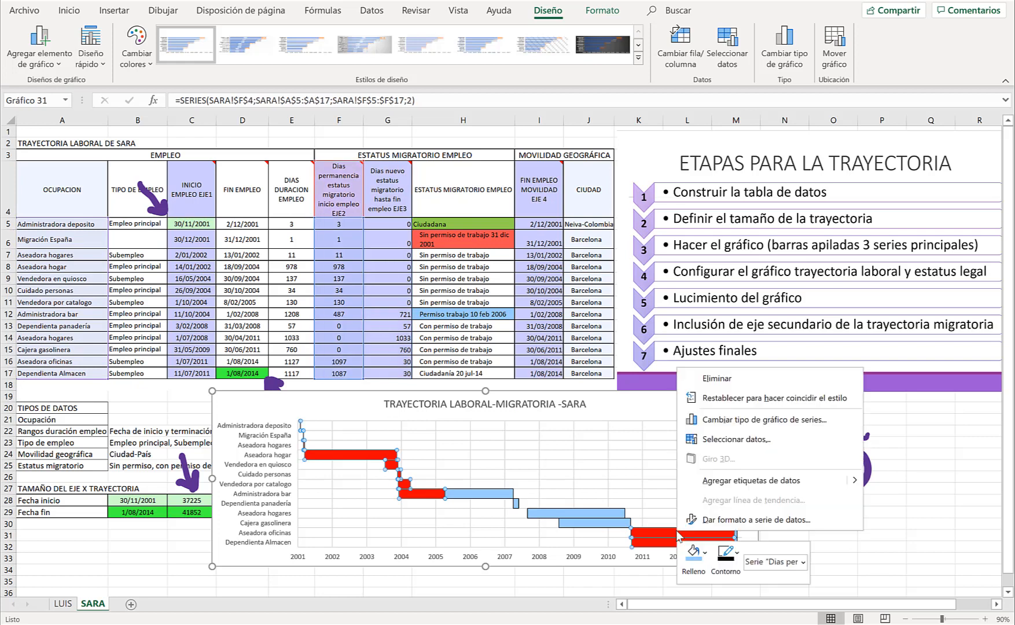
{"action": "left_click", "coordinate": [653, 428]}
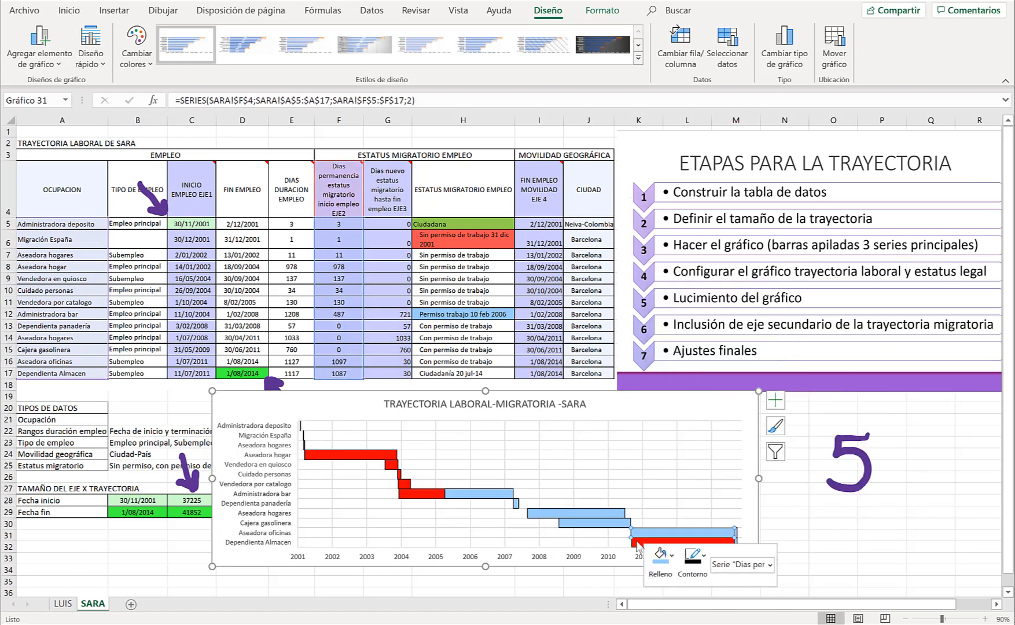
{"action": "left_click", "coordinate": [636, 541]}
{"action": "right_click", "coordinate": [664, 544]}
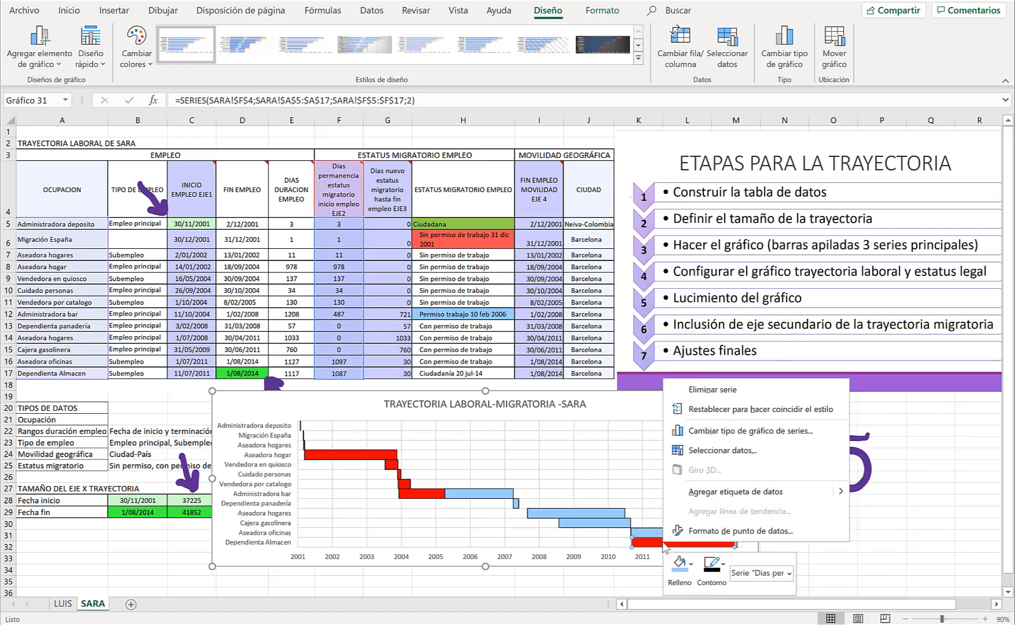
{"action": "left_click", "coordinate": [688, 565]}
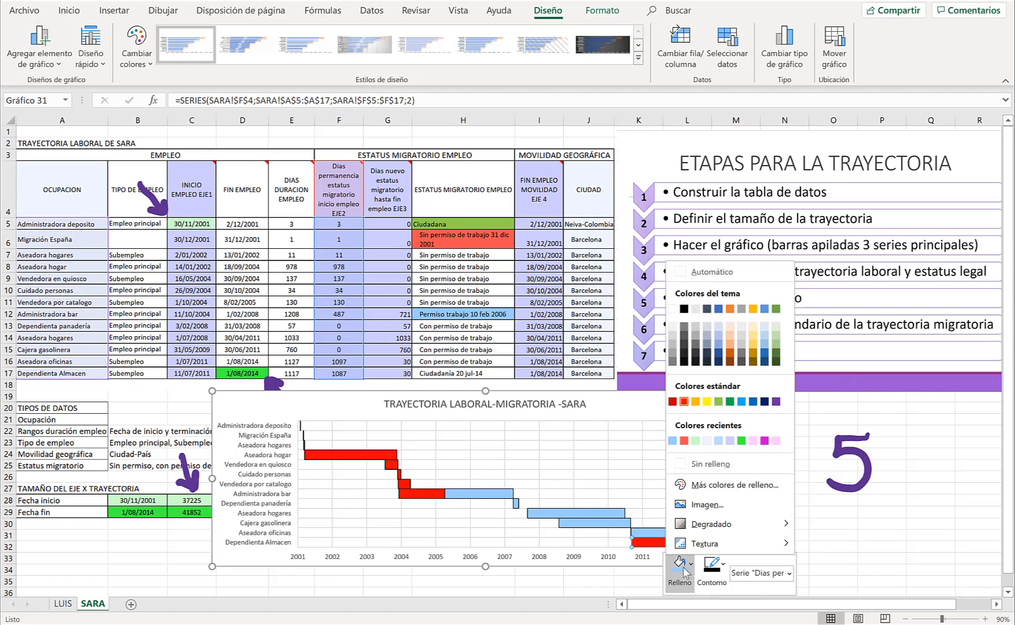
{"action": "left_click", "coordinate": [673, 440]}
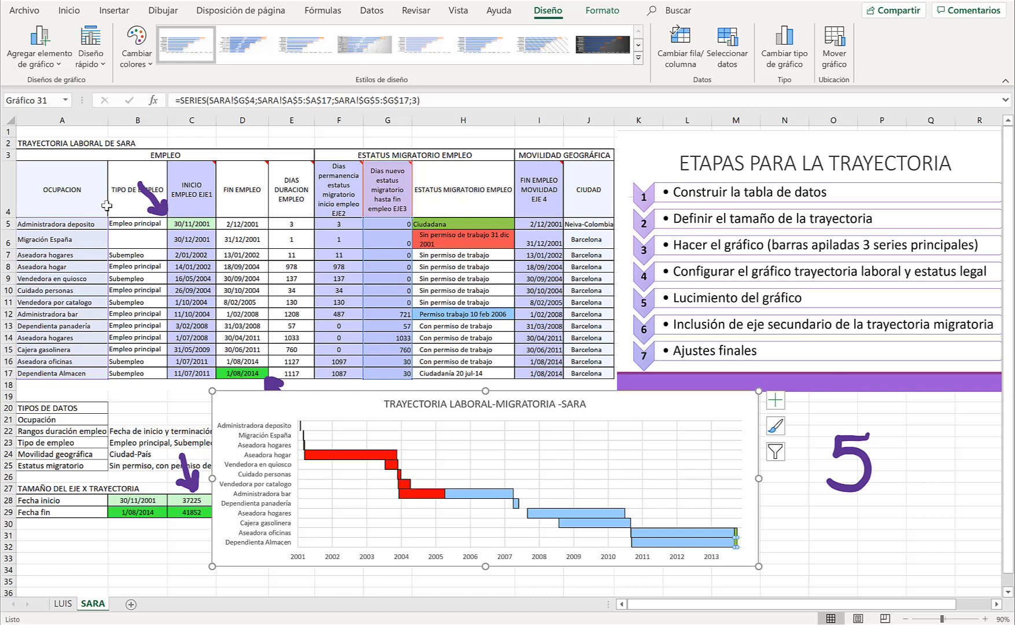
Give the red Vendedora en quiosco bar a pattern fill to mark it as Subempleo.
{"action": "right_click", "coordinate": [392, 469]}
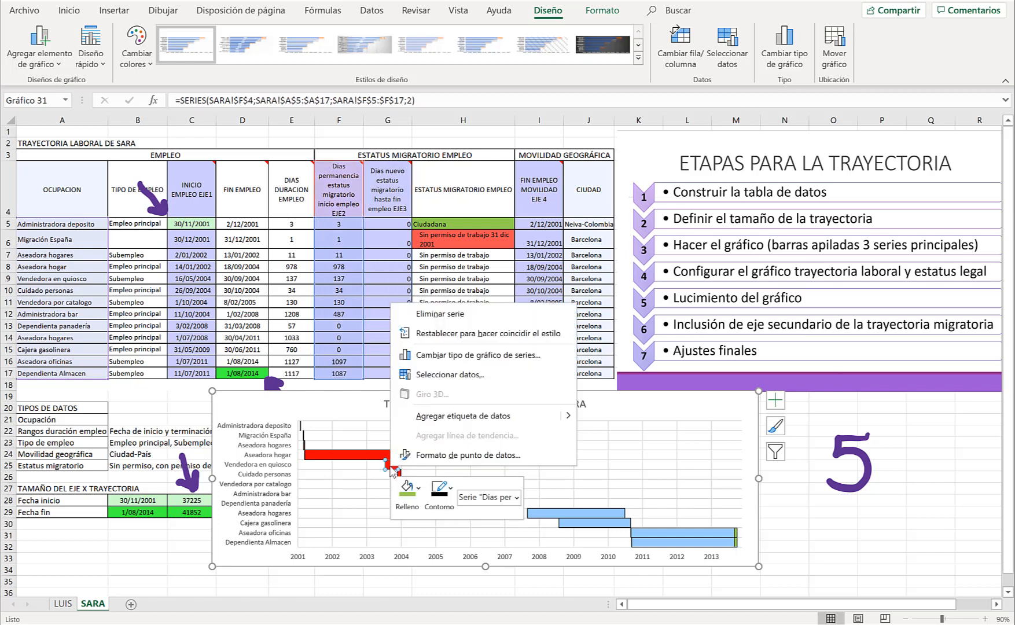
{"action": "left_click", "coordinate": [417, 489]}
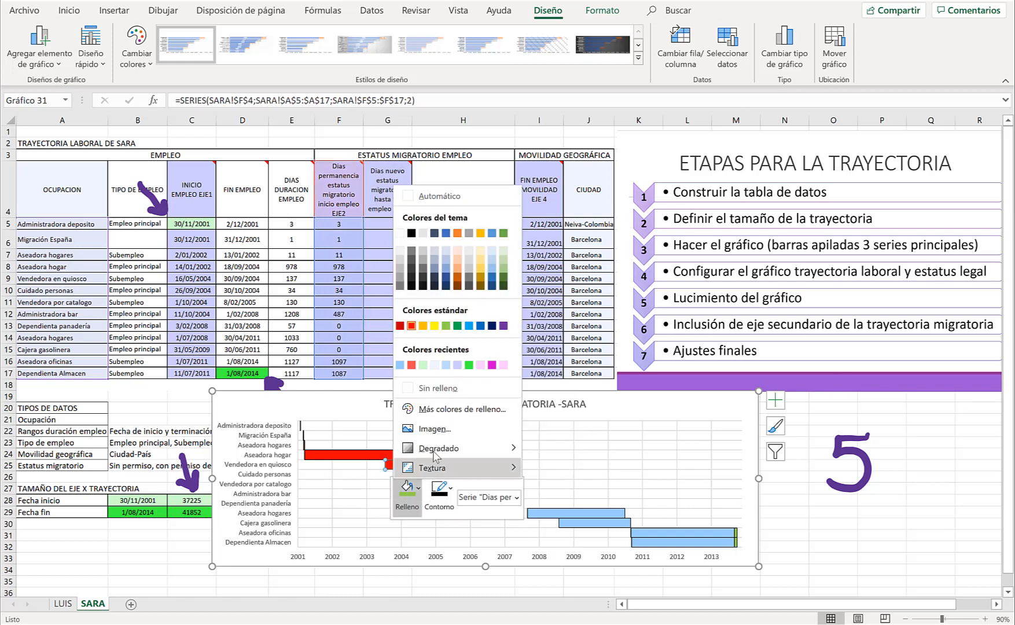
{"action": "mouse_move", "coordinate": [440, 454]}
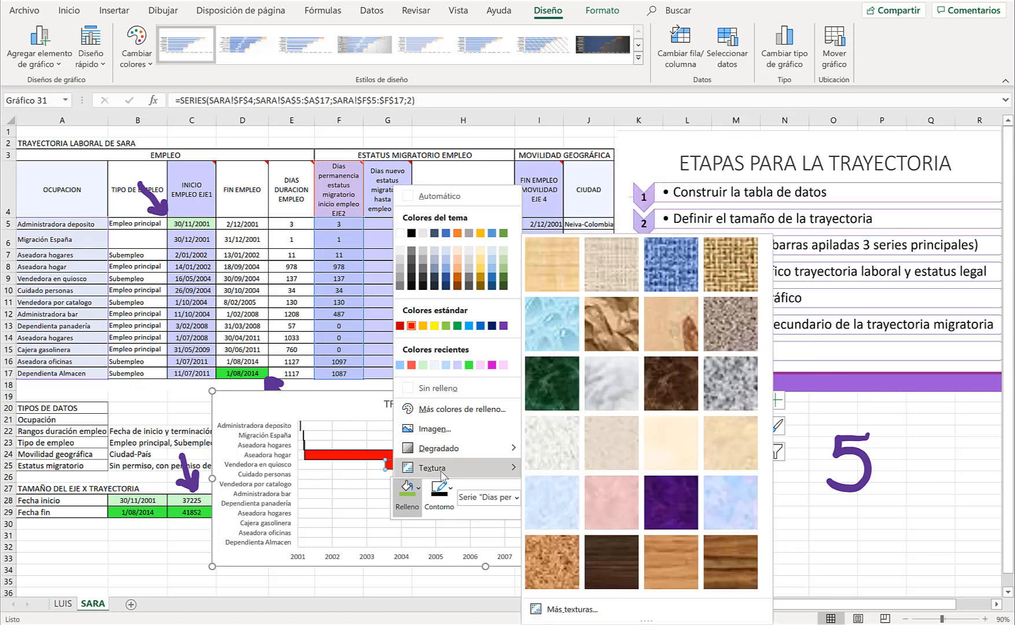
{"action": "left_click", "coordinate": [572, 609]}
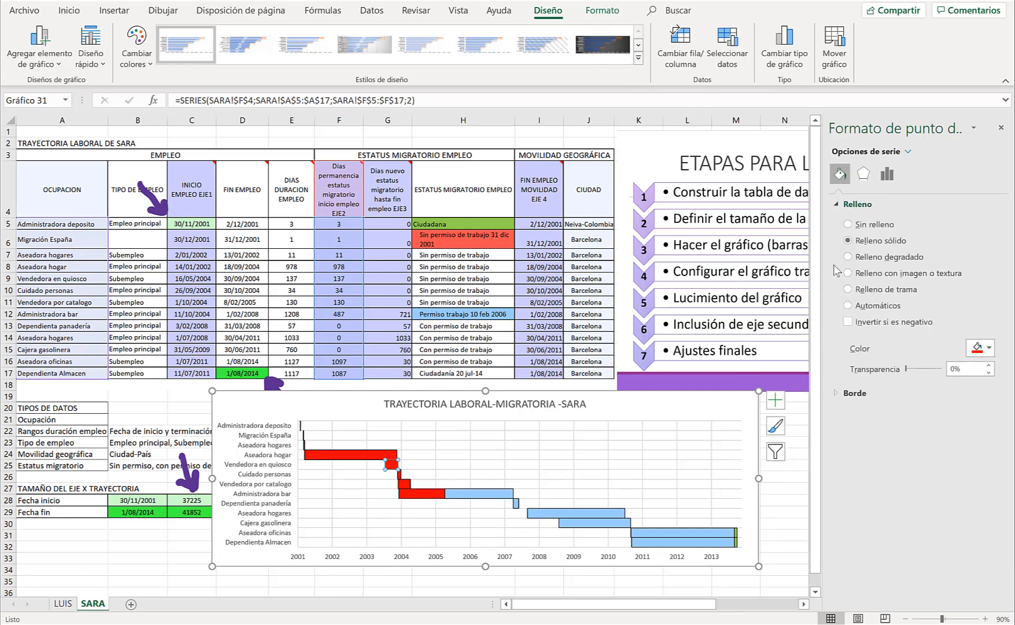
{"action": "left_click", "coordinate": [854, 290]}
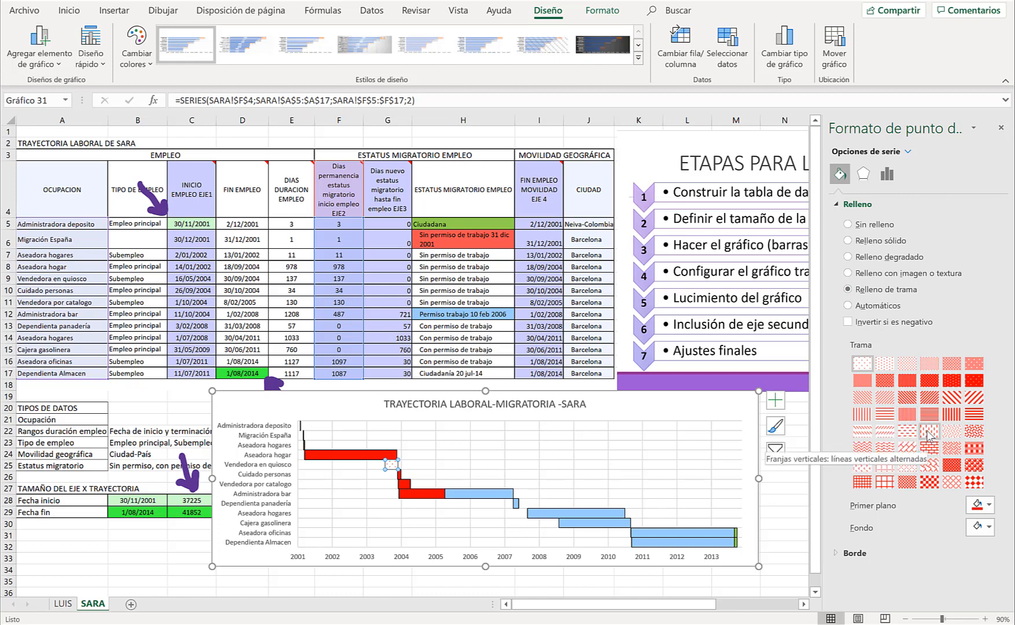
Apply a red pattern fill to the Vendedora por catalogo bar.
{"action": "right_click", "coordinate": [407, 487]}
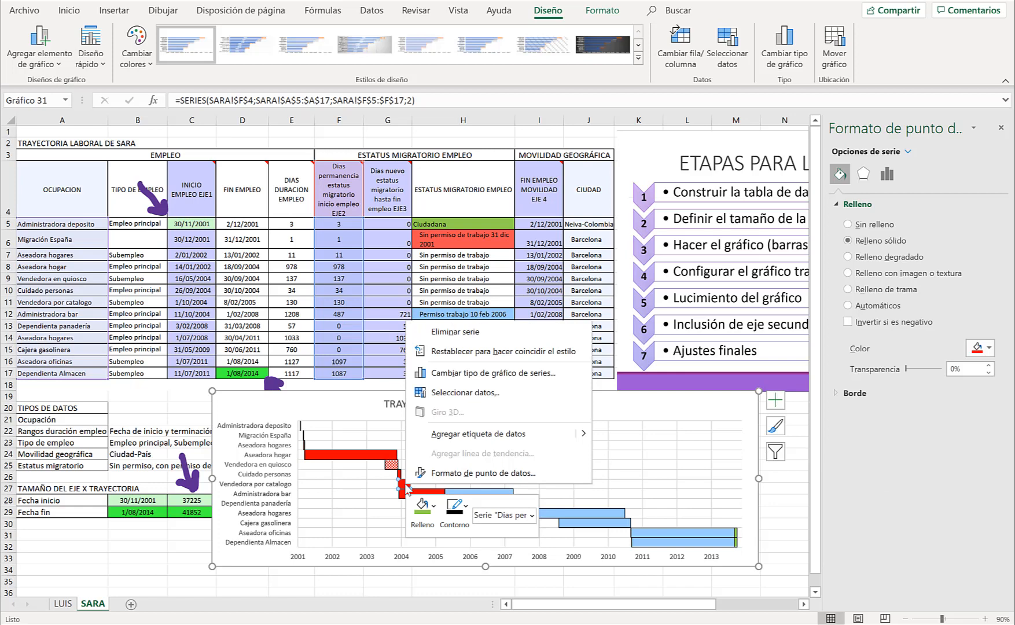
{"action": "key", "text": "Escape"}
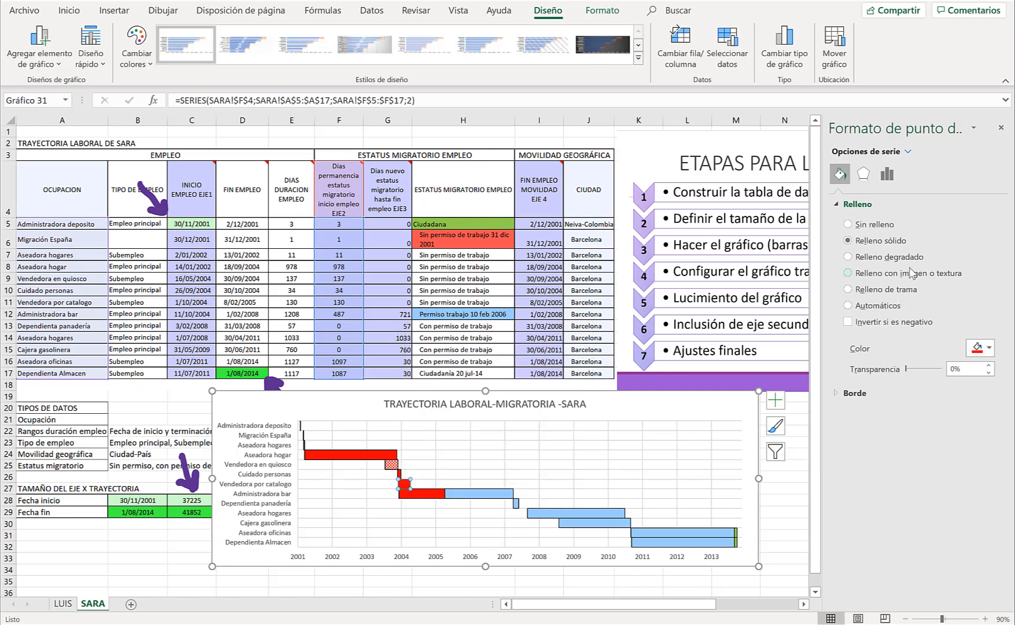
{"action": "left_click", "coordinate": [910, 289]}
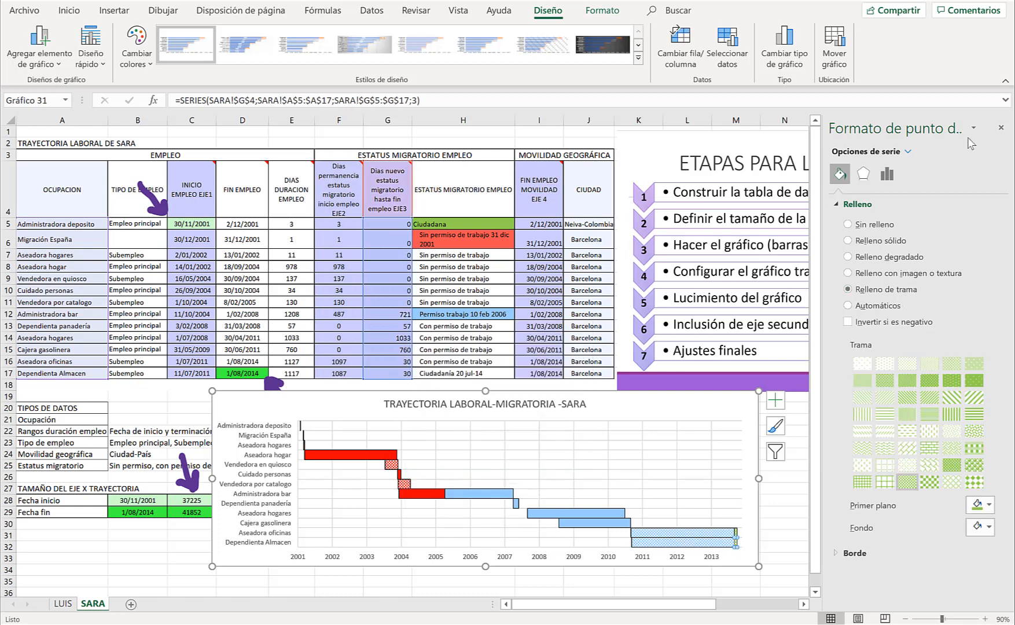
Add a chart series named from cell I4 (FIN EMPLEO MOVILIDAD EJE 4) with values from I5:I17.
{"action": "left_click", "coordinate": [1001, 127]}
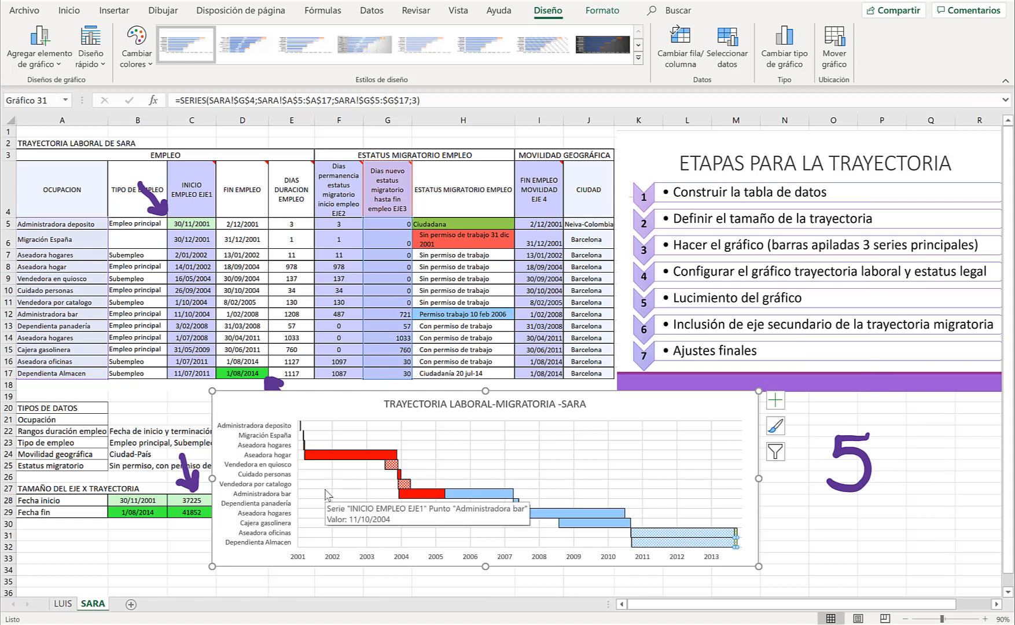
{"action": "left_click", "coordinate": [784, 523]}
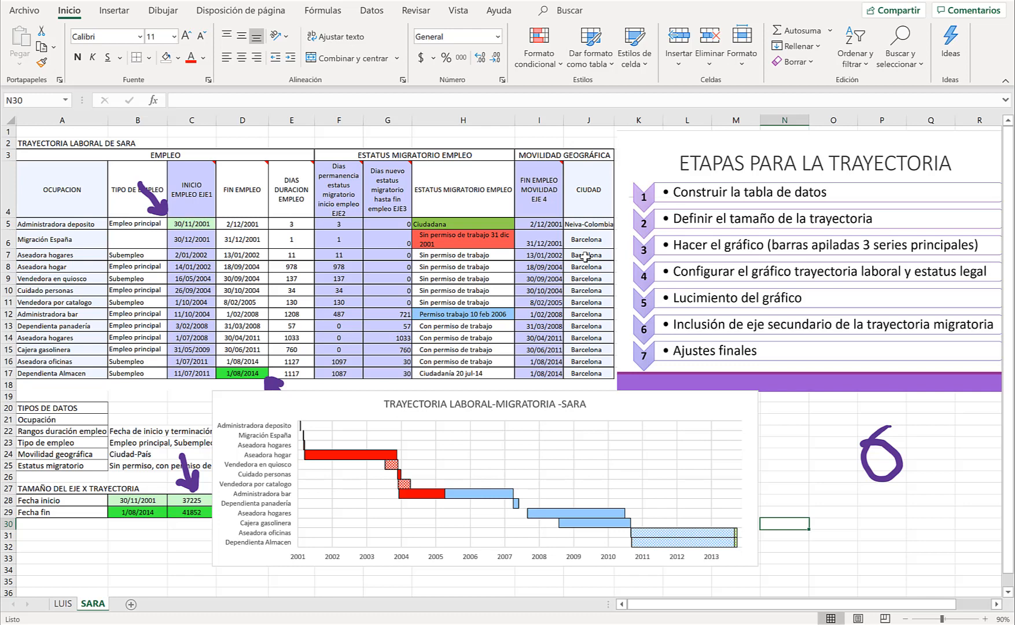
{"action": "left_click", "coordinate": [660, 408]}
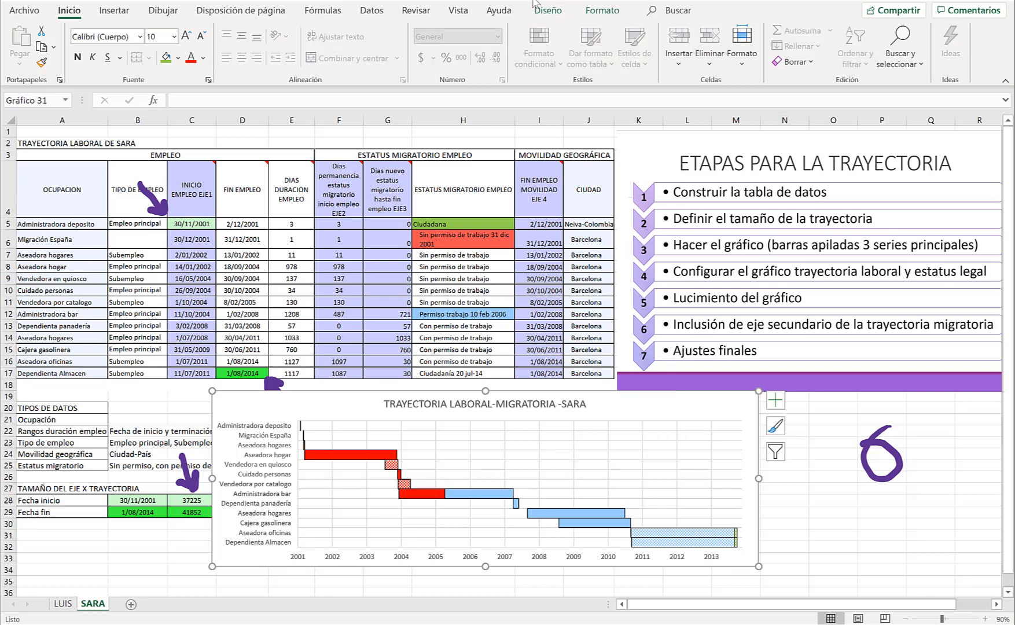
{"action": "left_click", "coordinate": [559, 12]}
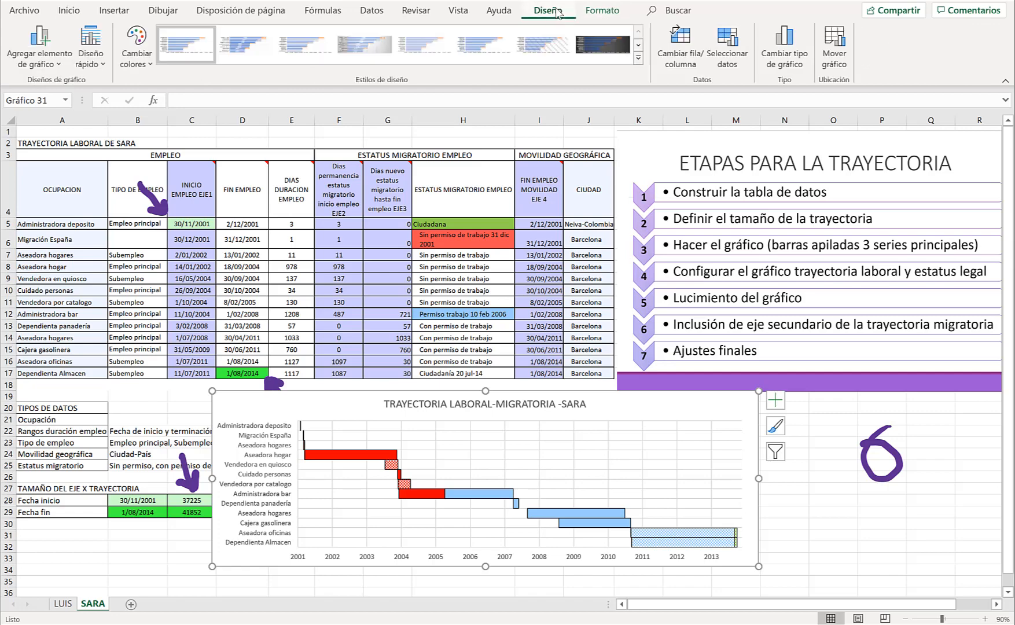
{"action": "left_click", "coordinate": [723, 40]}
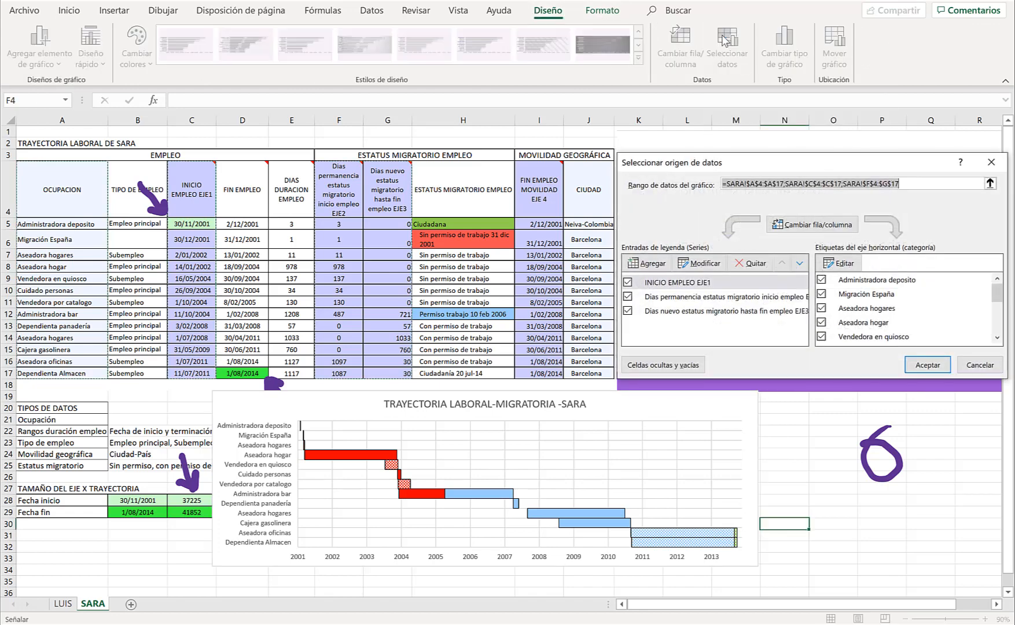
{"action": "left_click", "coordinate": [647, 263]}
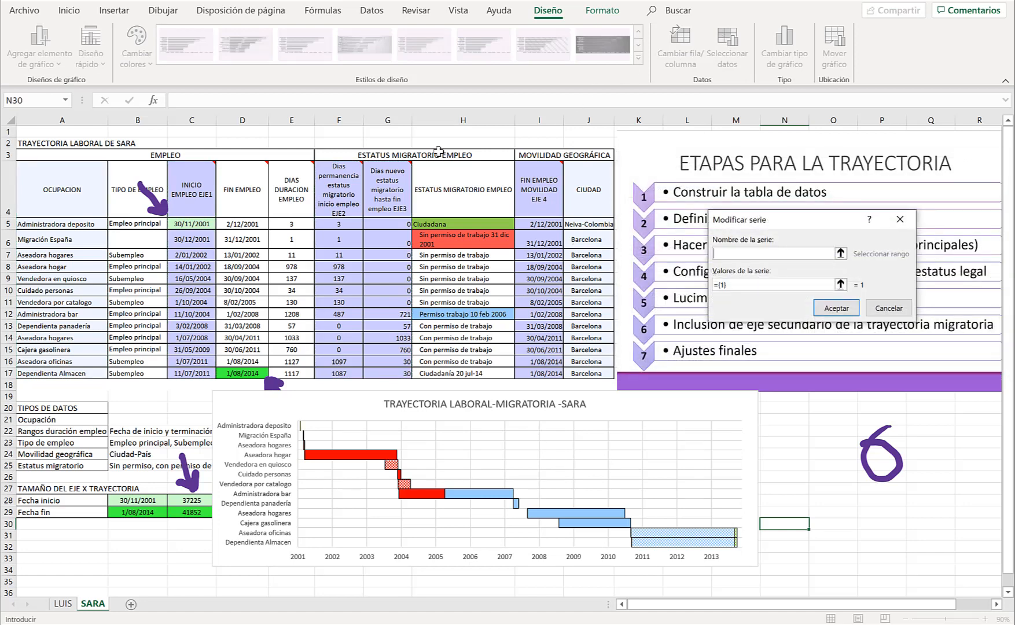
{"action": "left_click", "coordinate": [536, 183]}
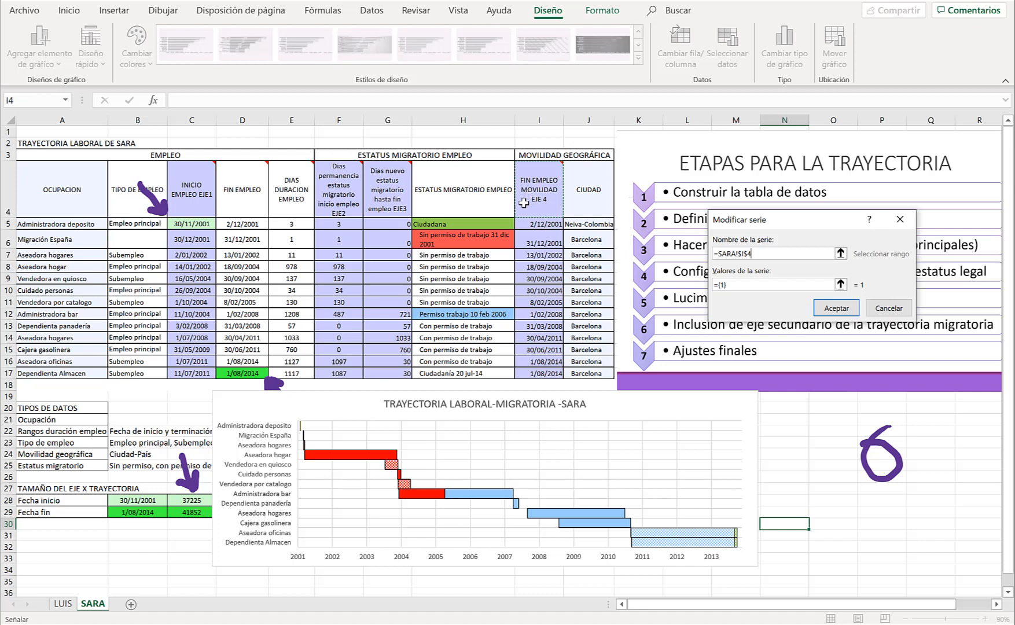
{"action": "key", "text": "Tab"}
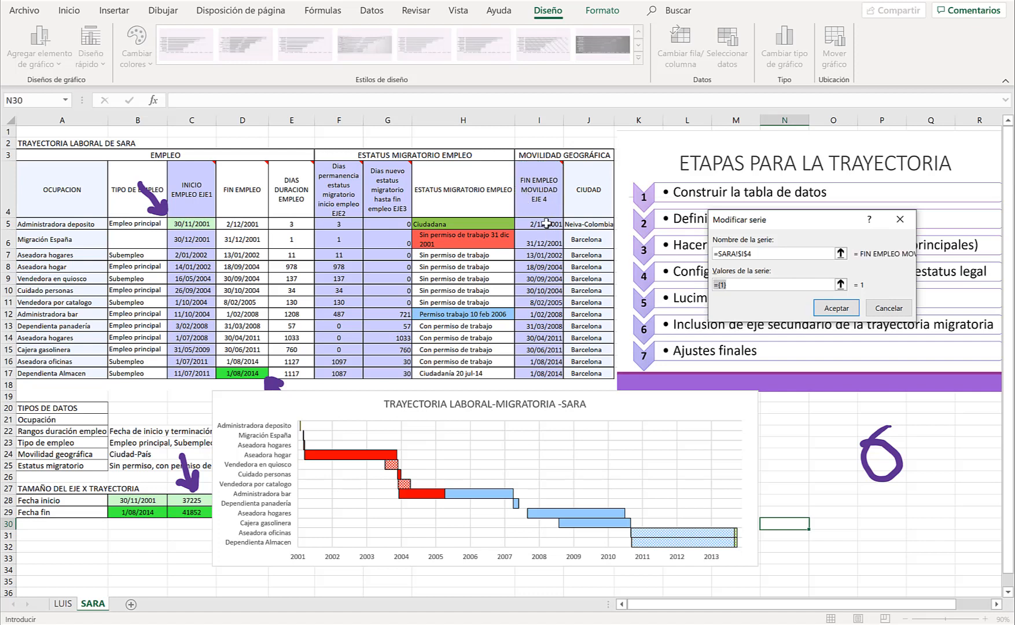
{"action": "left_click_drag", "start_coordinate": [546, 223], "coordinate": [540, 376]}
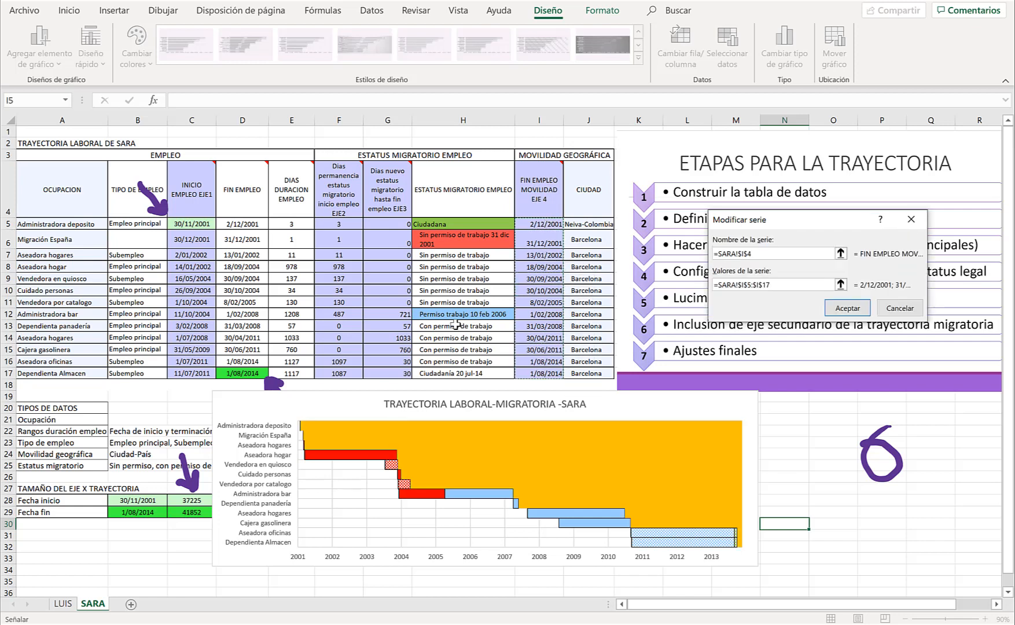
{"action": "key", "text": "Return"}
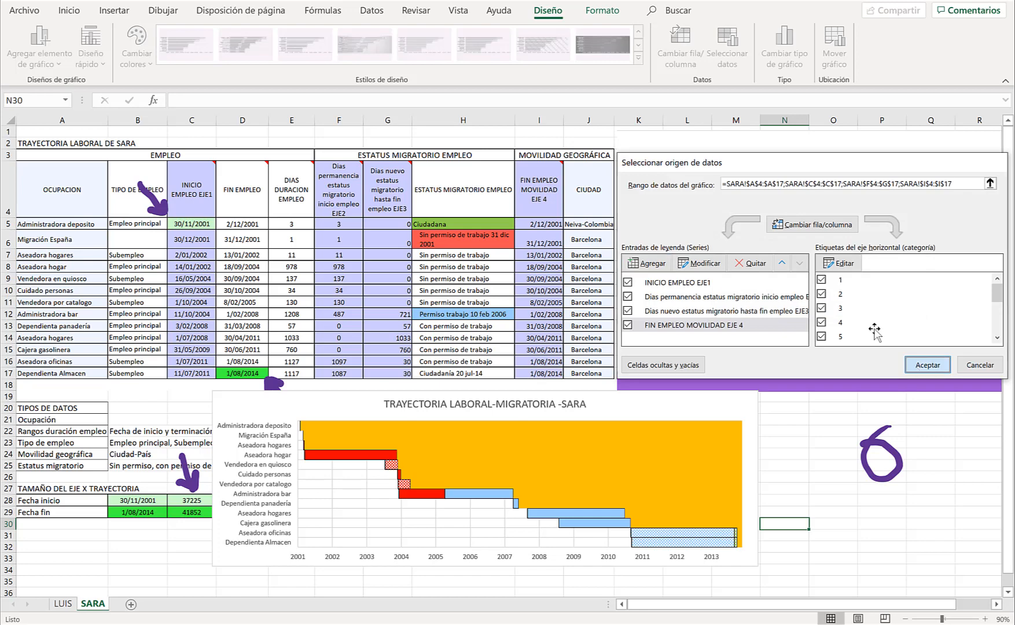
{"action": "left_click", "coordinate": [928, 366]}
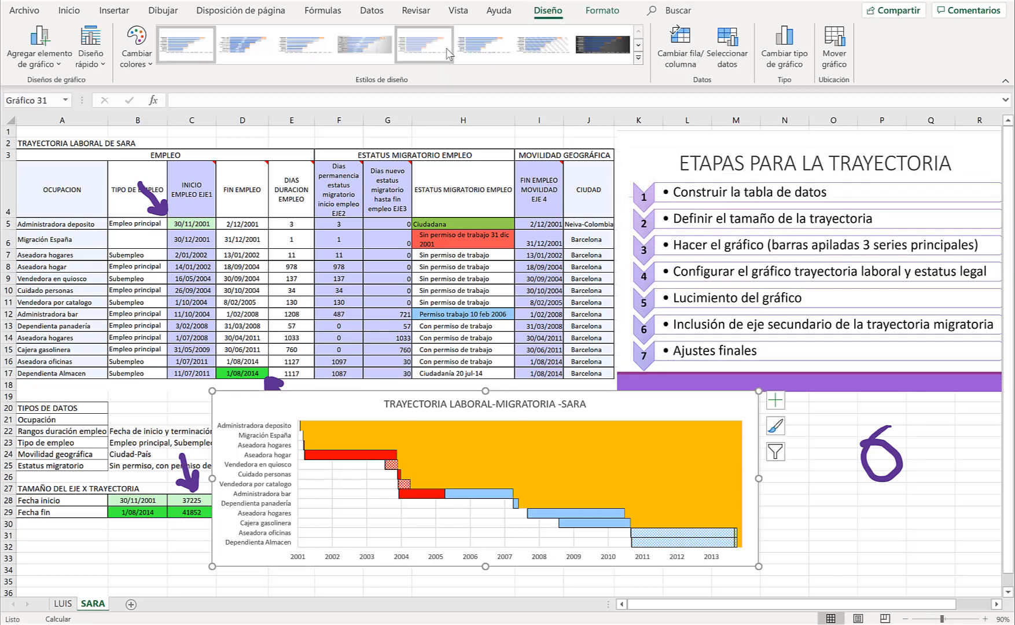
Plot the FIN EMPLEO MOVILIDAD EJE 4 series on the secondary axis.
{"action": "left_click", "coordinate": [613, 11]}
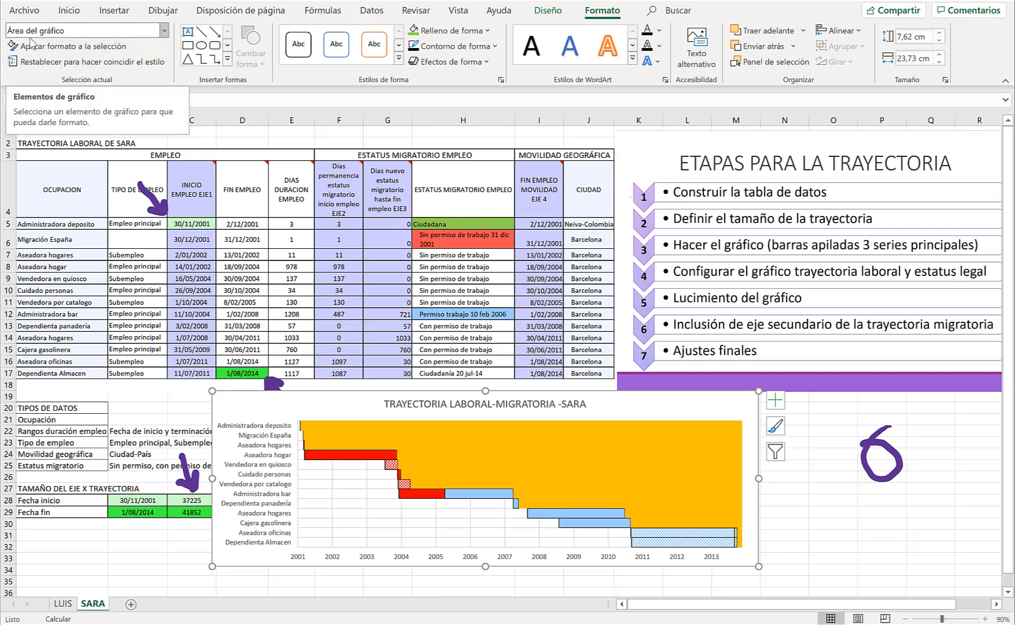
{"action": "left_click", "coordinate": [164, 30]}
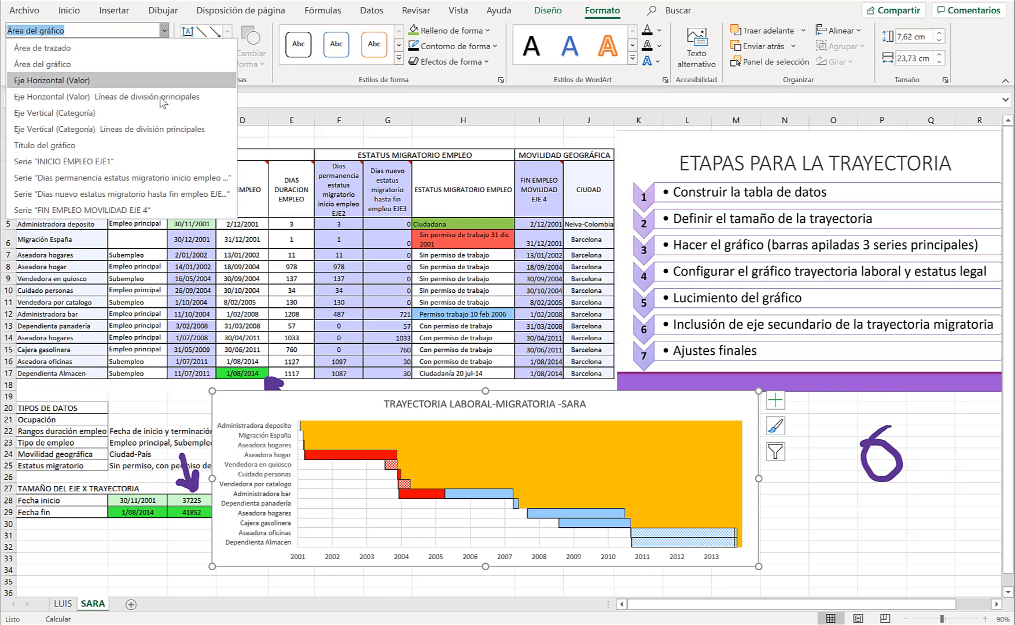
{"action": "left_click", "coordinate": [136, 211]}
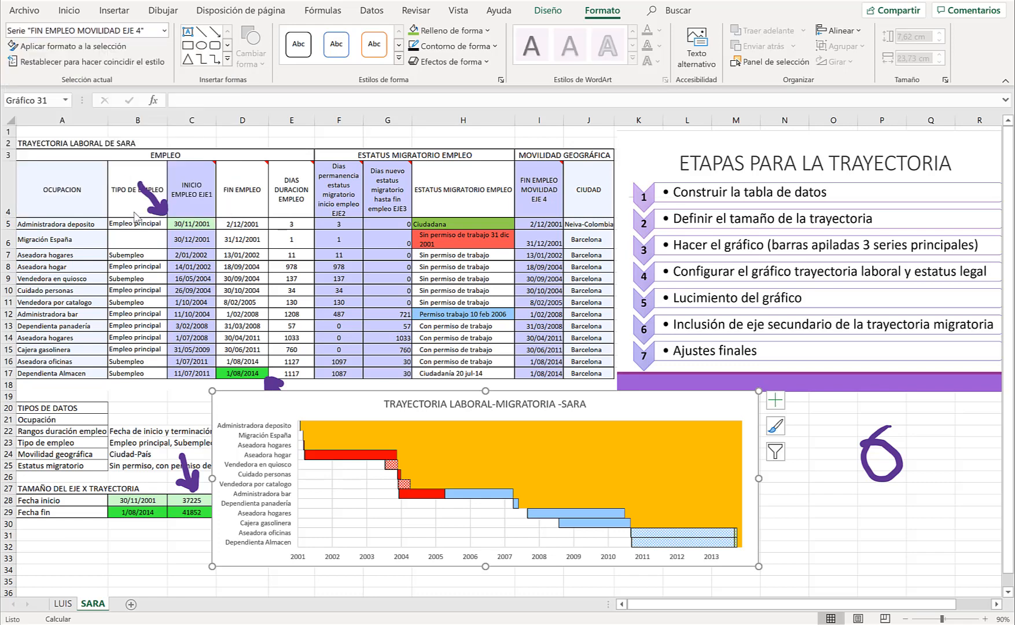
{"action": "left_click", "coordinate": [85, 49]}
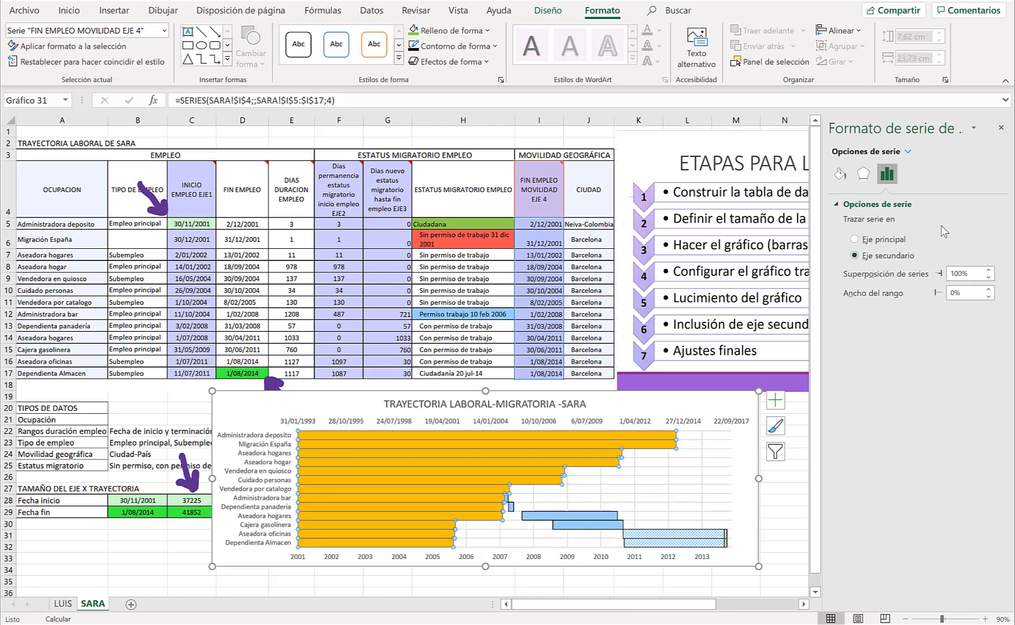
{"action": "left_click", "coordinate": [1001, 127]}
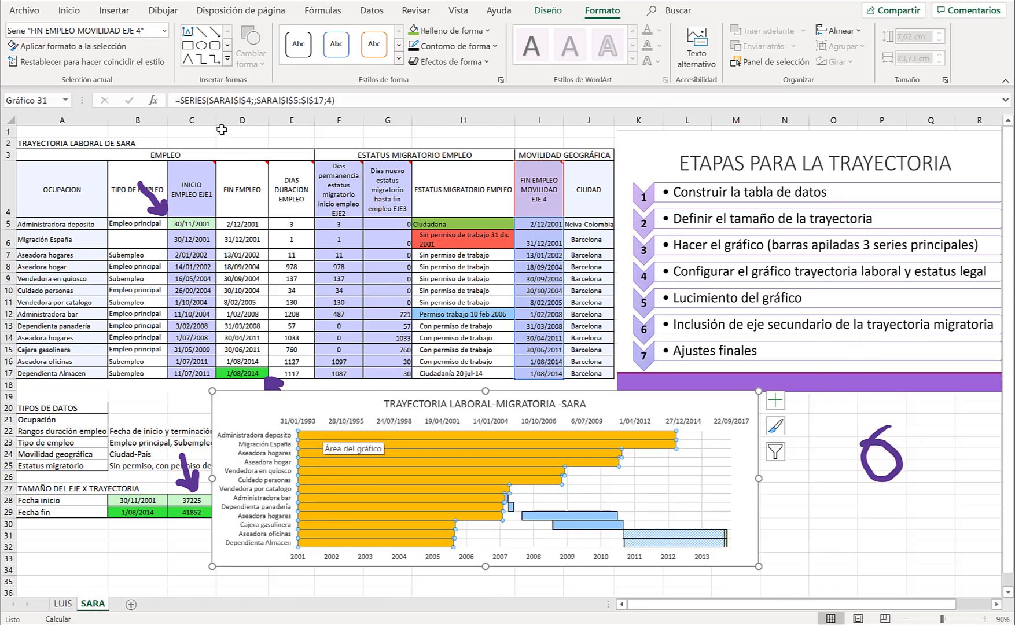
Set the category labels of the FIN EMPLEO MOVILIDAD EJE 4 series to the cities in J5:J17.
{"action": "left_click", "coordinate": [546, 12]}
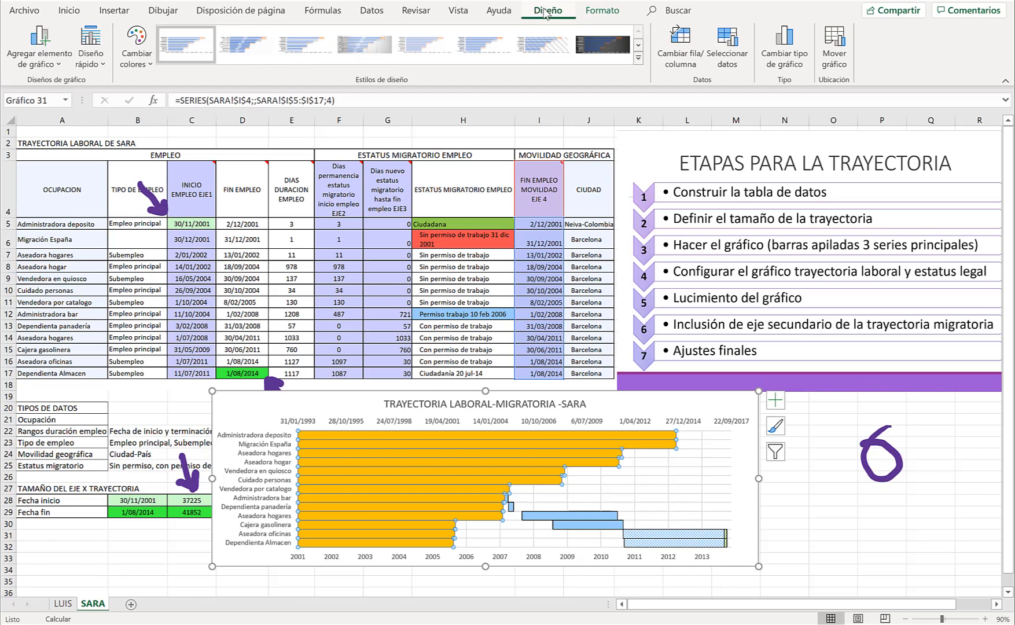
{"action": "left_click", "coordinate": [731, 47]}
{"action": "left_click_drag", "start_coordinate": [747, 217], "coordinate": [583, 353]}
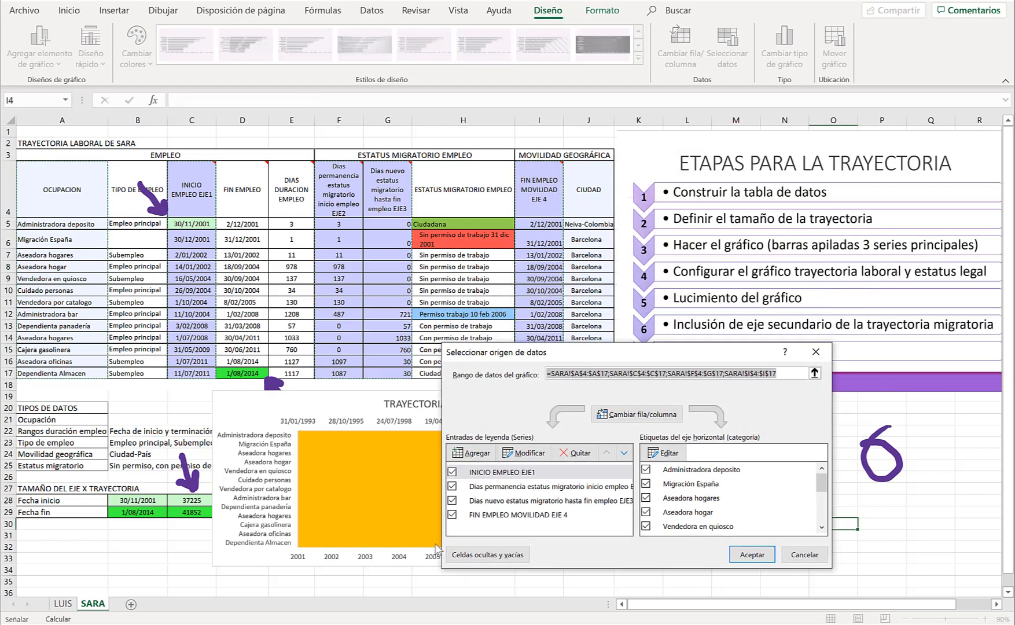
{"action": "left_click", "coordinate": [491, 517]}
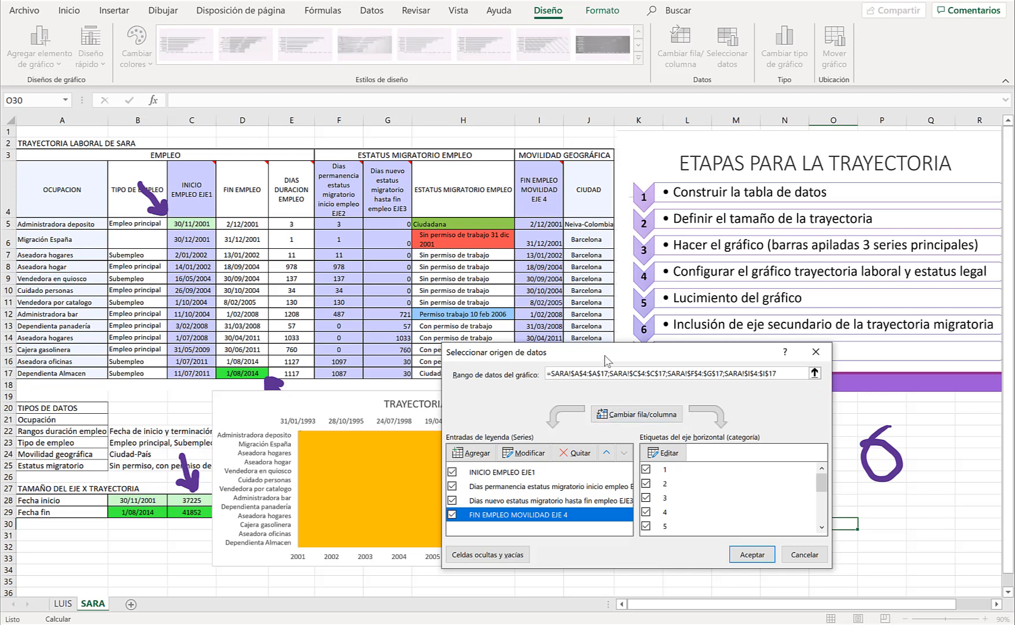
{"action": "left_click_drag", "start_coordinate": [623, 354], "coordinate": [694, 356]}
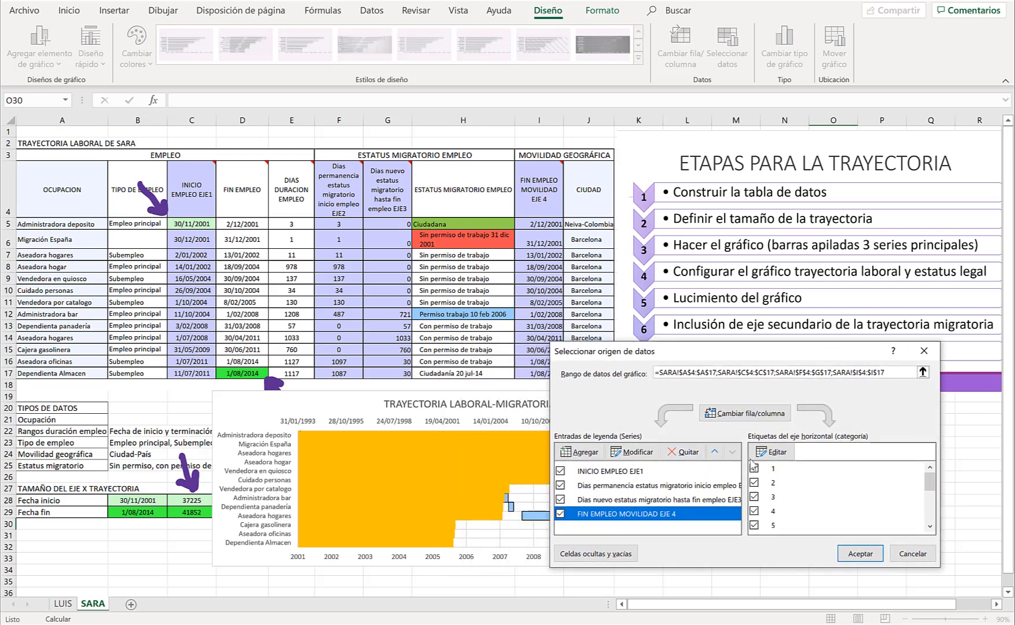
{"action": "left_click", "coordinate": [773, 451]}
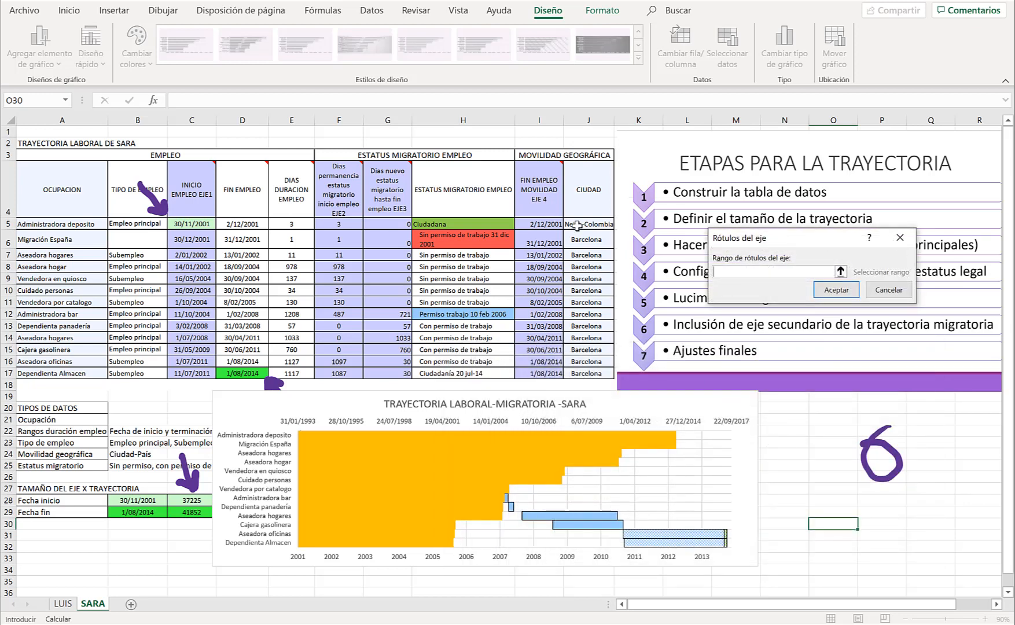
{"action": "left_click_drag", "start_coordinate": [578, 225], "coordinate": [588, 373]}
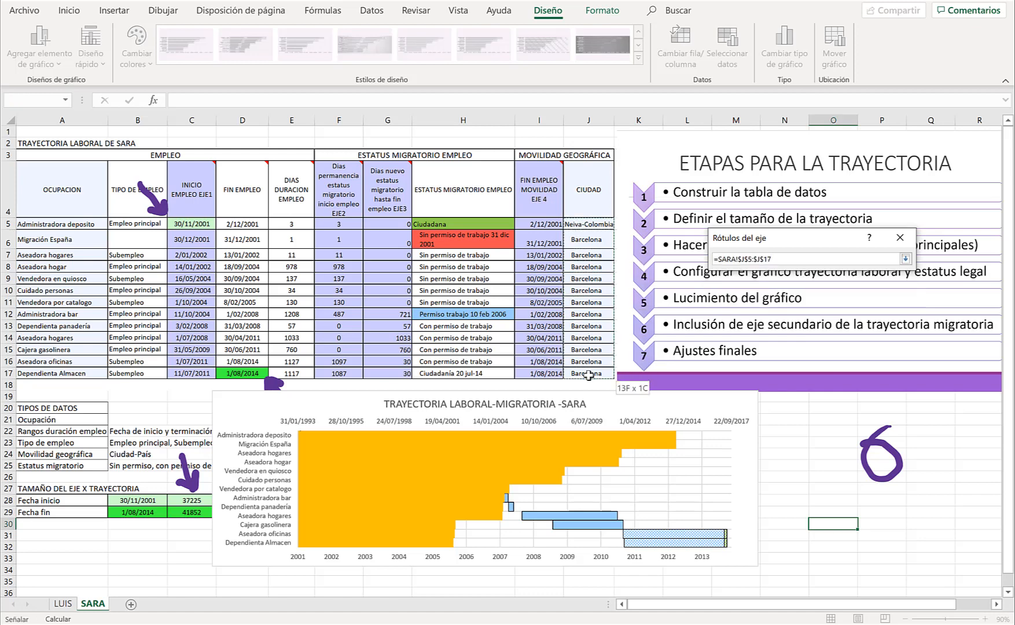
{"action": "left_click", "coordinate": [836, 290]}
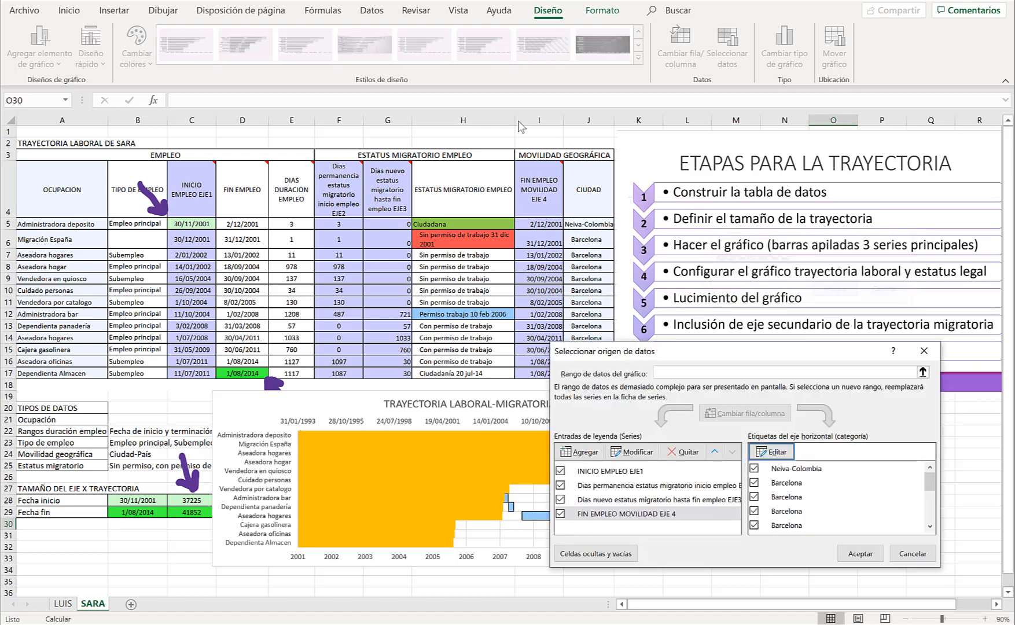
{"action": "left_click", "coordinate": [861, 554]}
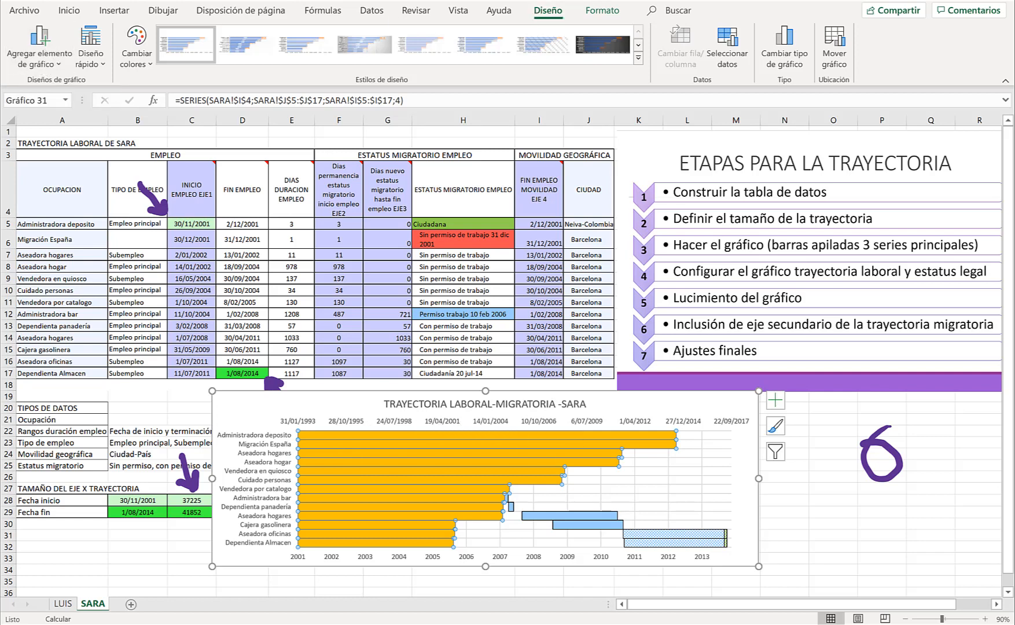
Add a secondary vertical axis to the chart for the city labels.
{"action": "left_click", "coordinate": [49, 62]}
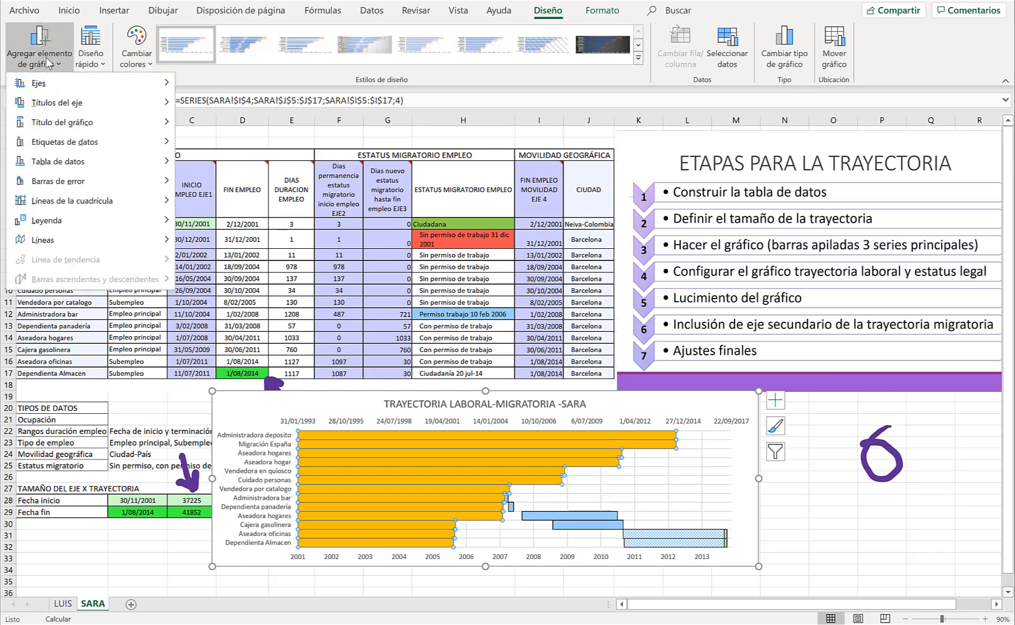
{"action": "mouse_move", "coordinate": [163, 86]}
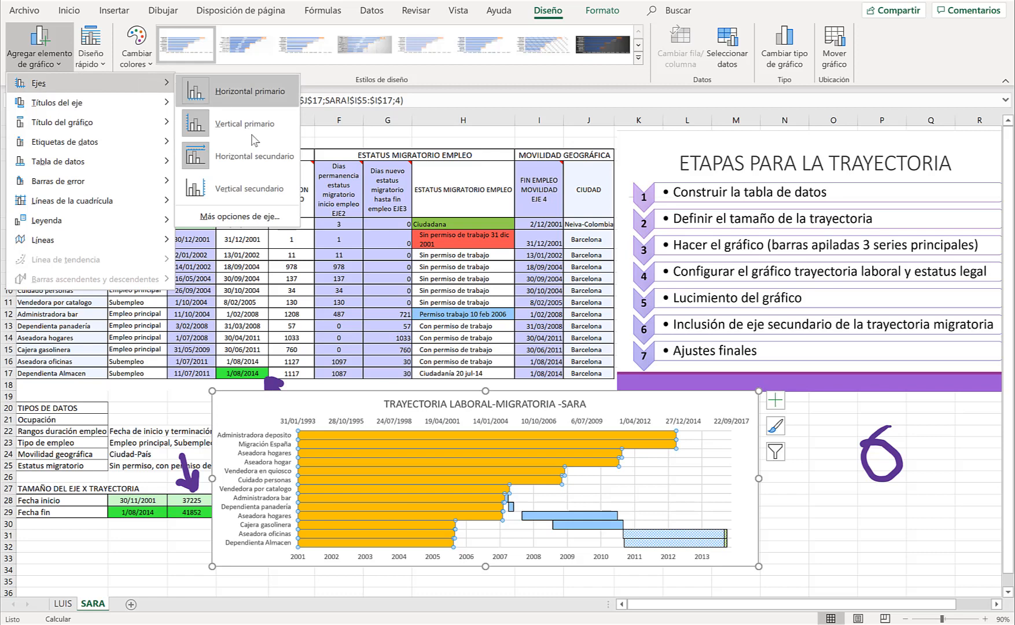
{"action": "left_click", "coordinate": [270, 195]}
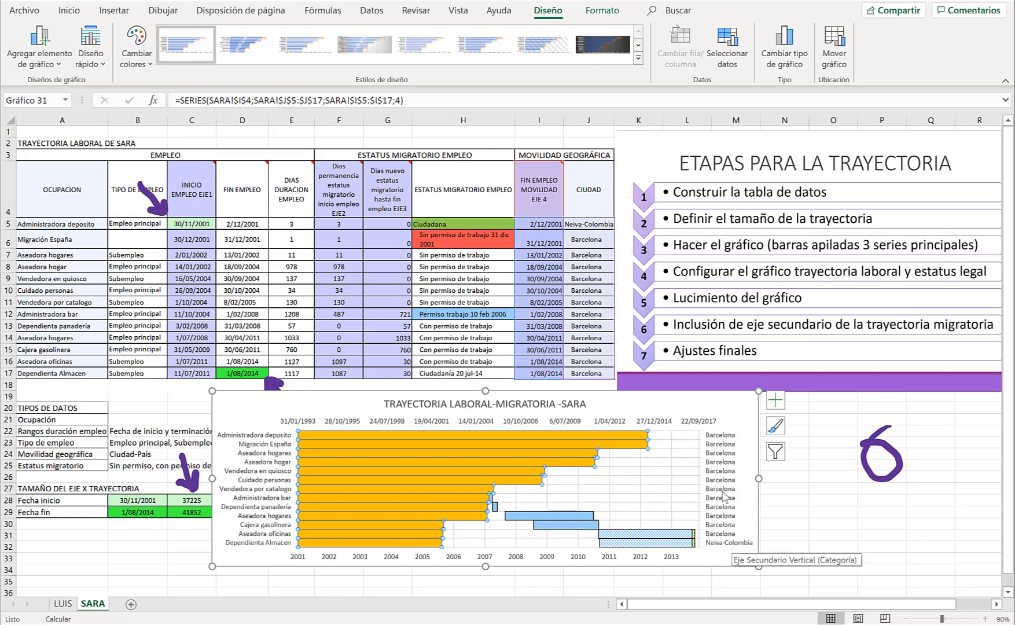
Put the categories of the secondary vertical city axis in reverse order.
{"action": "left_click", "coordinate": [724, 439]}
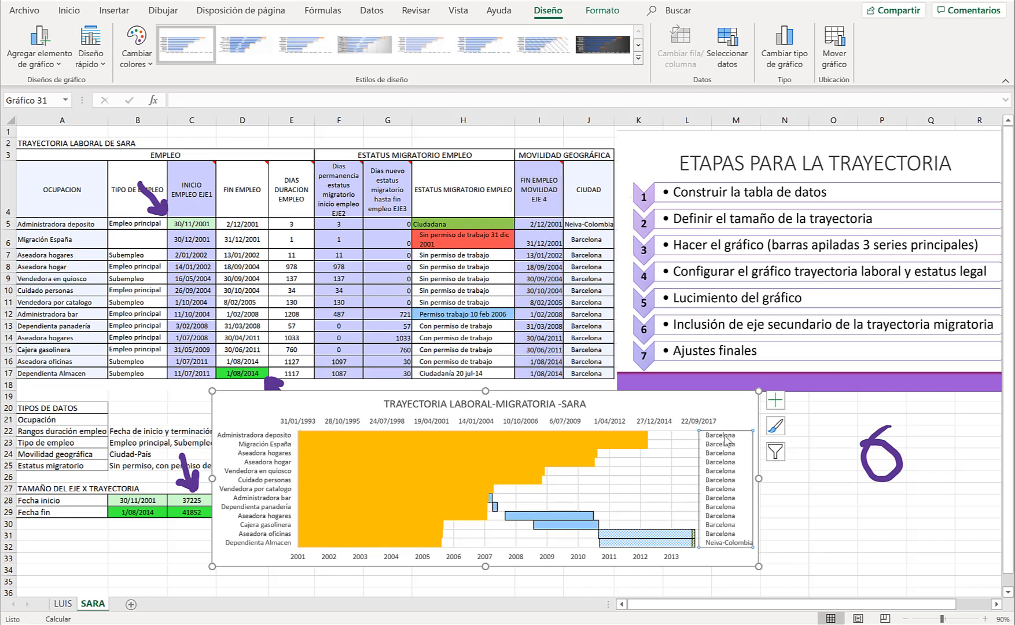
{"action": "right_click", "coordinate": [728, 449]}
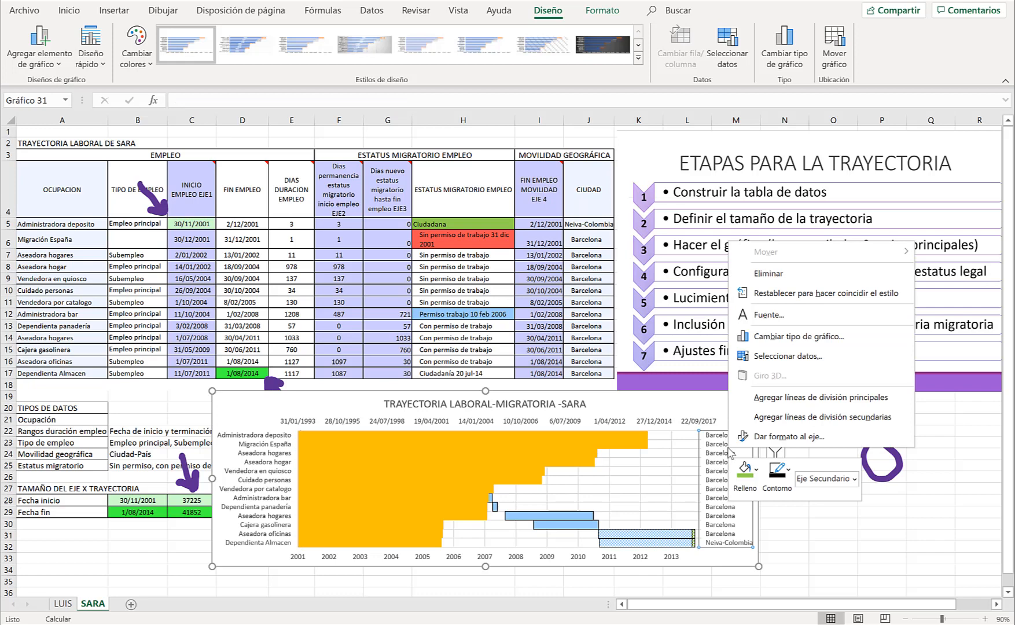
{"action": "left_click", "coordinate": [761, 437]}
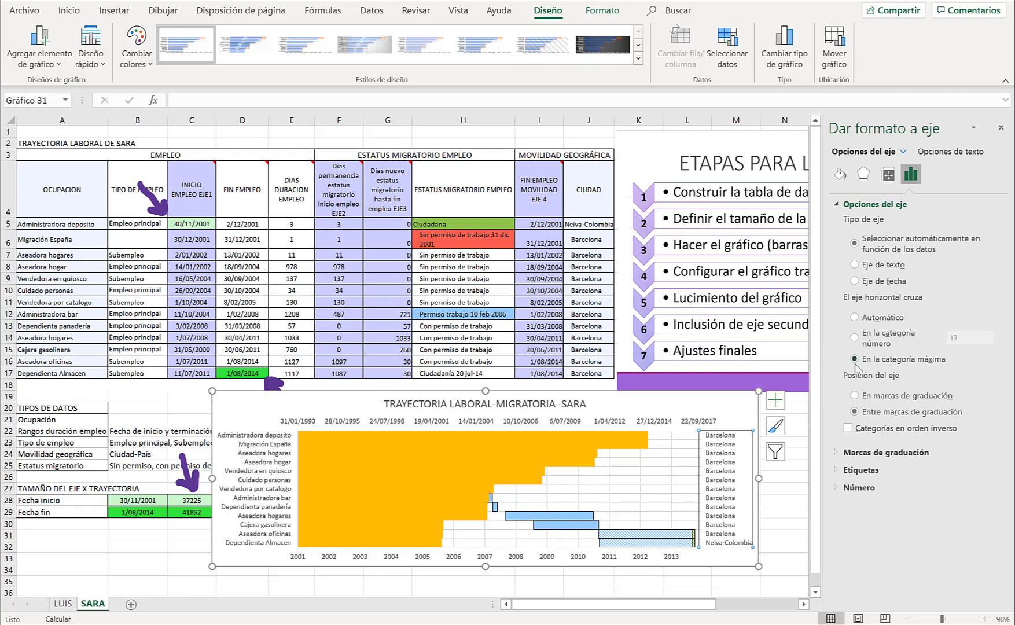
{"action": "left_click", "coordinate": [847, 428]}
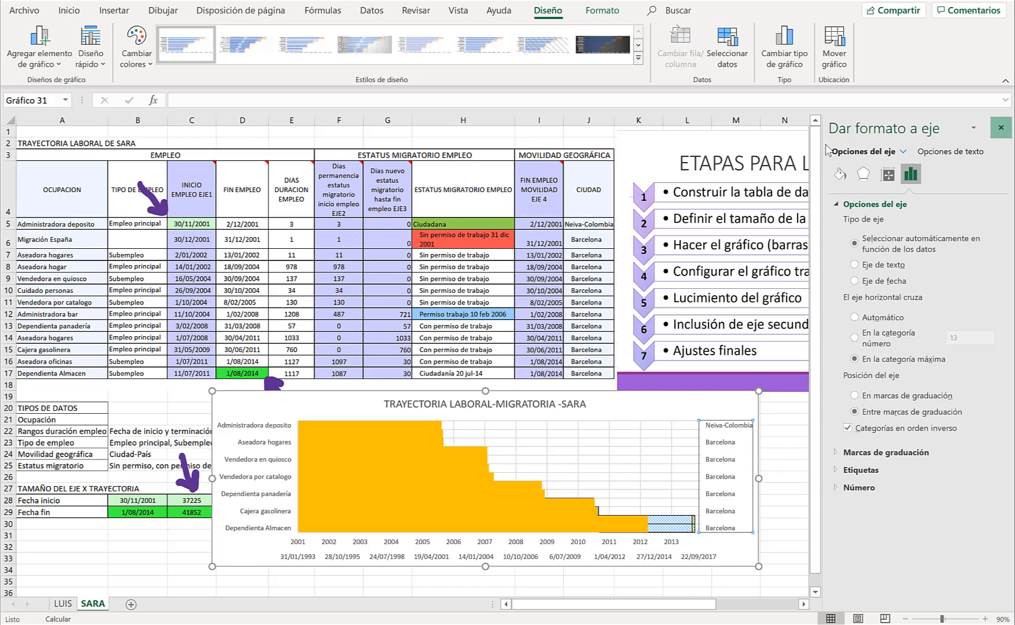
{"action": "left_click", "coordinate": [1001, 128]}
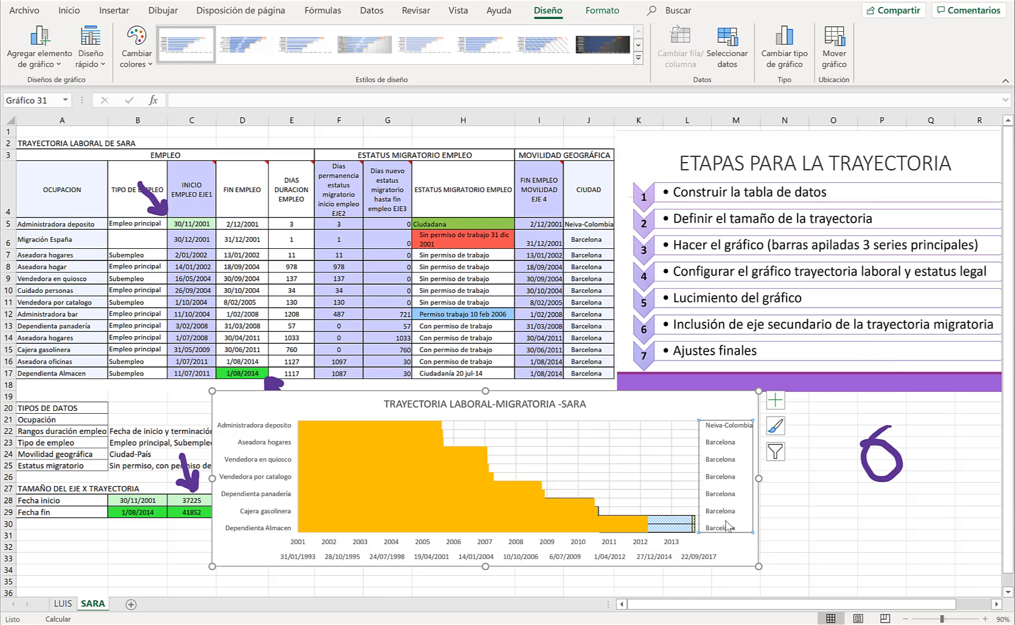
Delete the secondary horizontal date axis and select the orange FIN EMPLEO MOVILIDAD EJE 4 bars.
{"action": "left_click", "coordinate": [297, 558]}
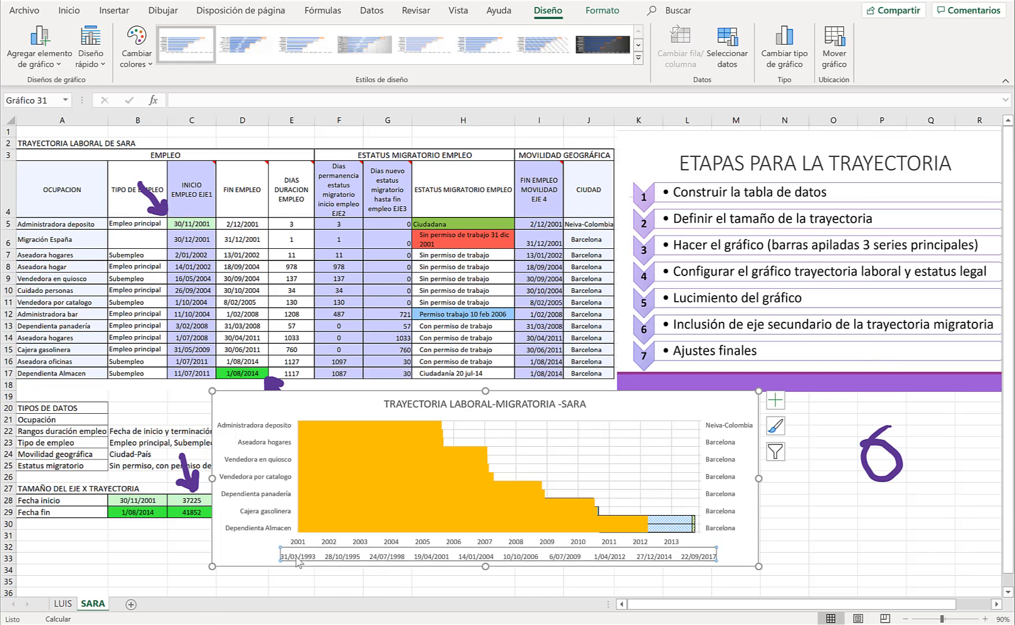
{"action": "key", "text": "Delete"}
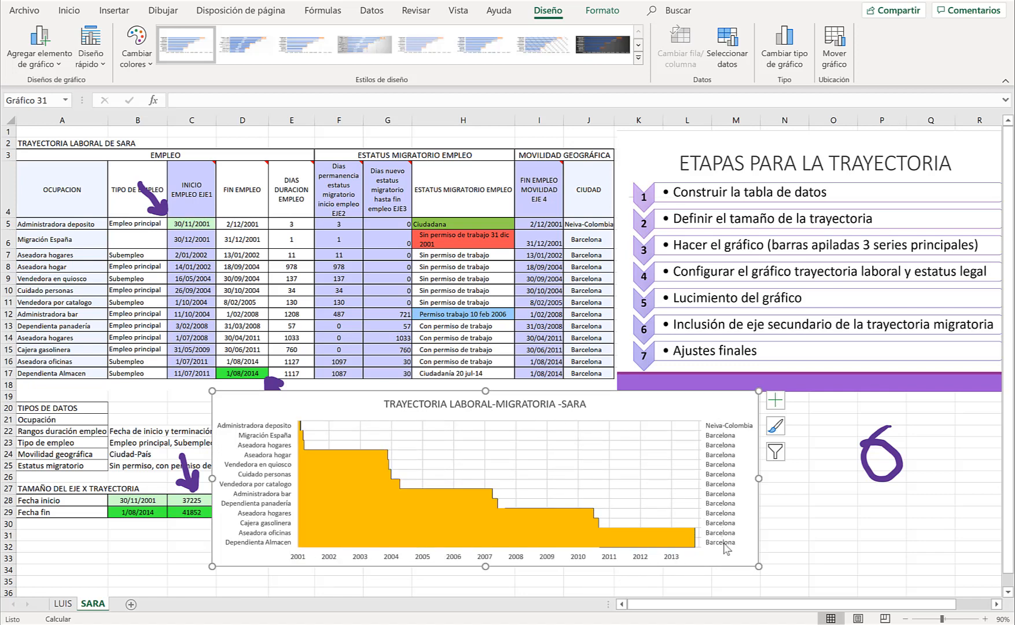
{"action": "left_click", "coordinate": [334, 460]}
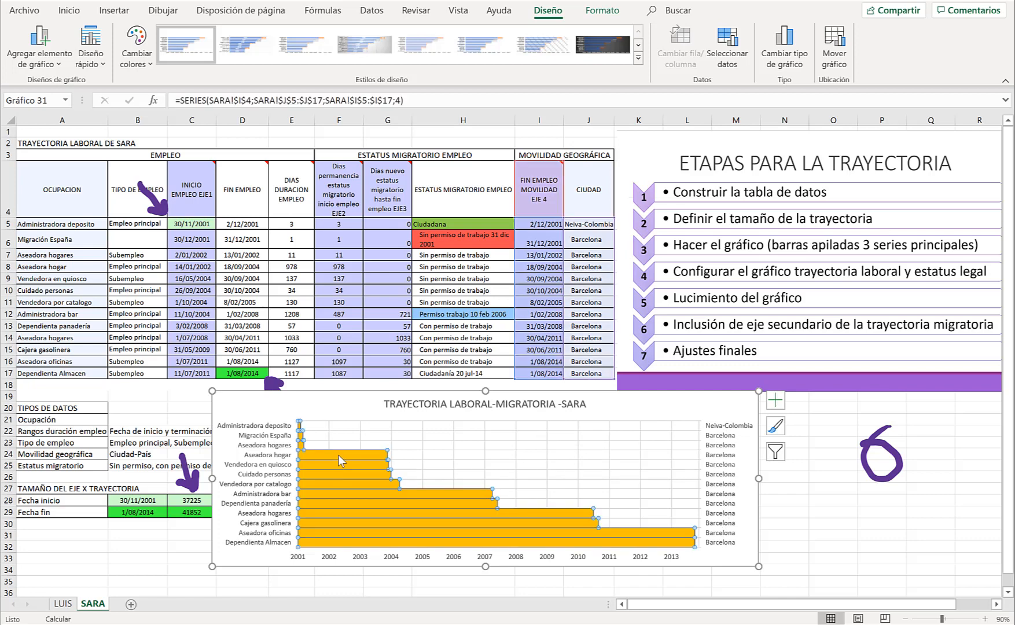
Remove the fill from the orange FIN EMPLEO MOVILIDAD EJE 4 bars.
{"action": "right_click", "coordinate": [339, 457]}
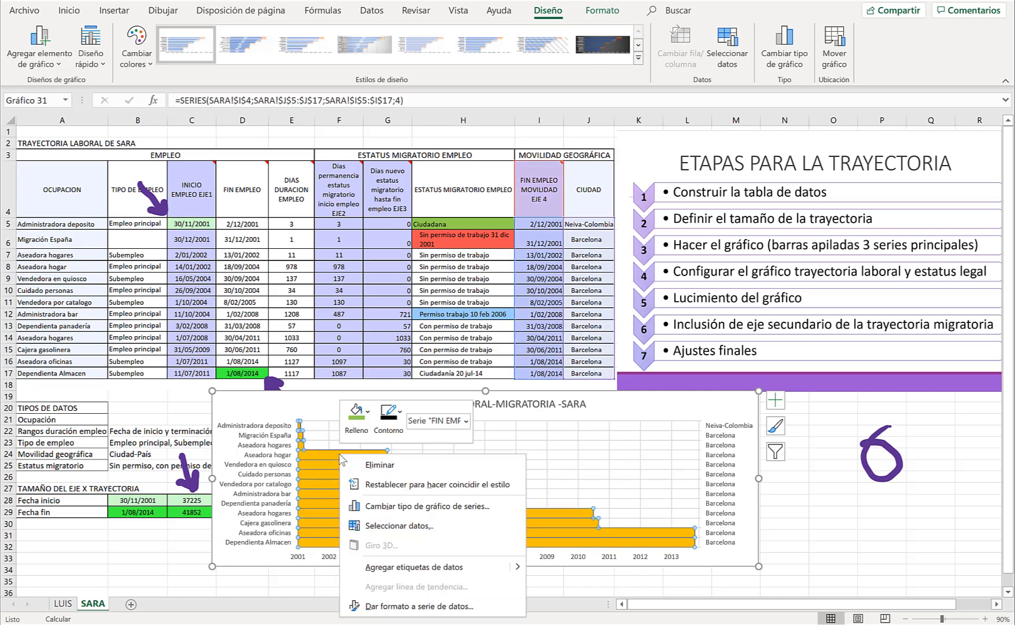
{"action": "left_click", "coordinate": [368, 411]}
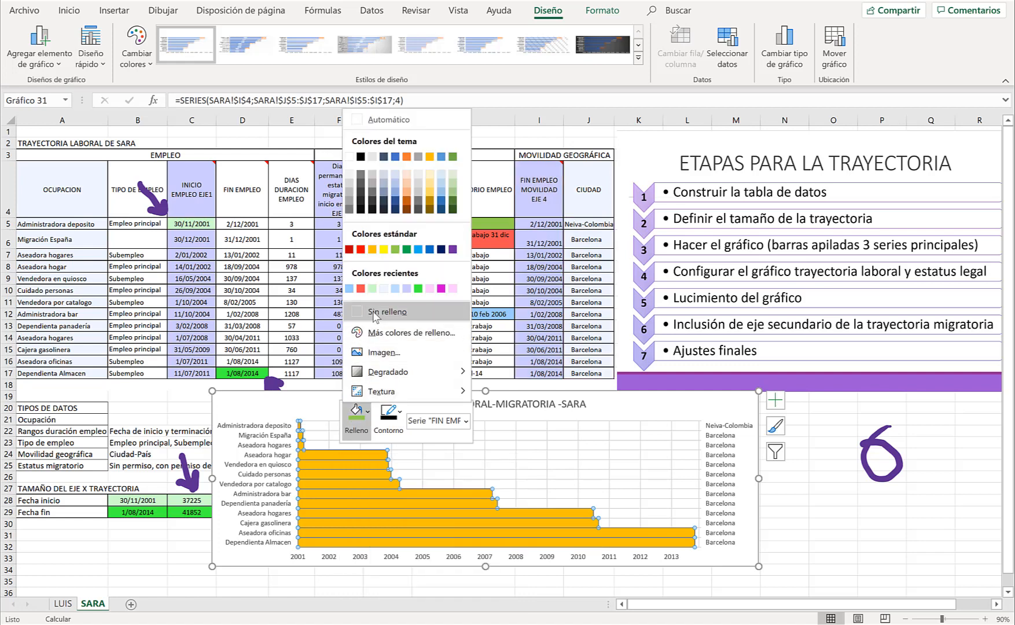
{"action": "left_click", "coordinate": [385, 311]}
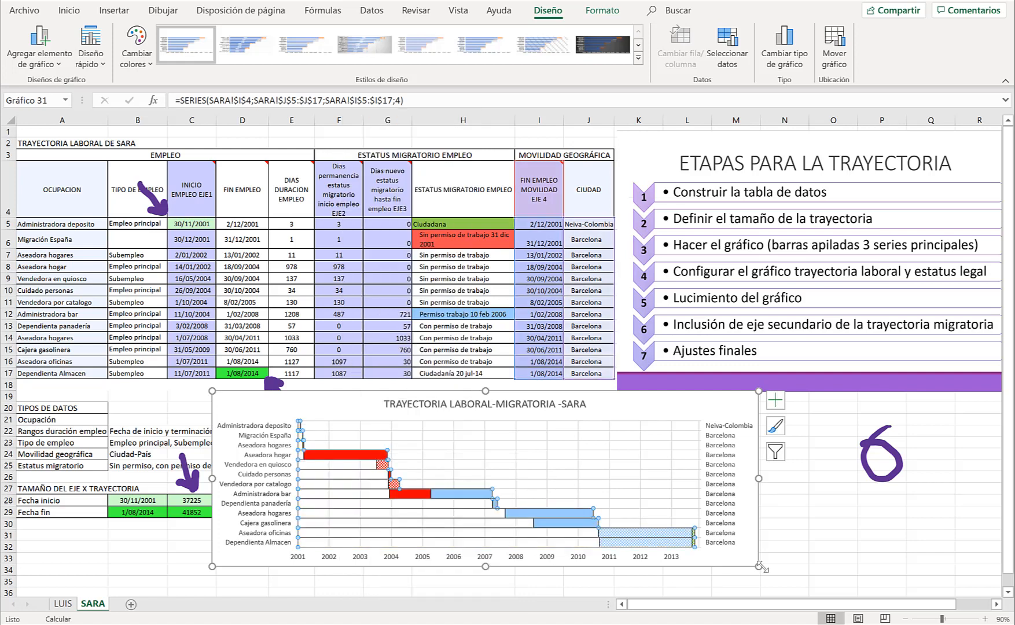
{"action": "left_click", "coordinate": [617, 464]}
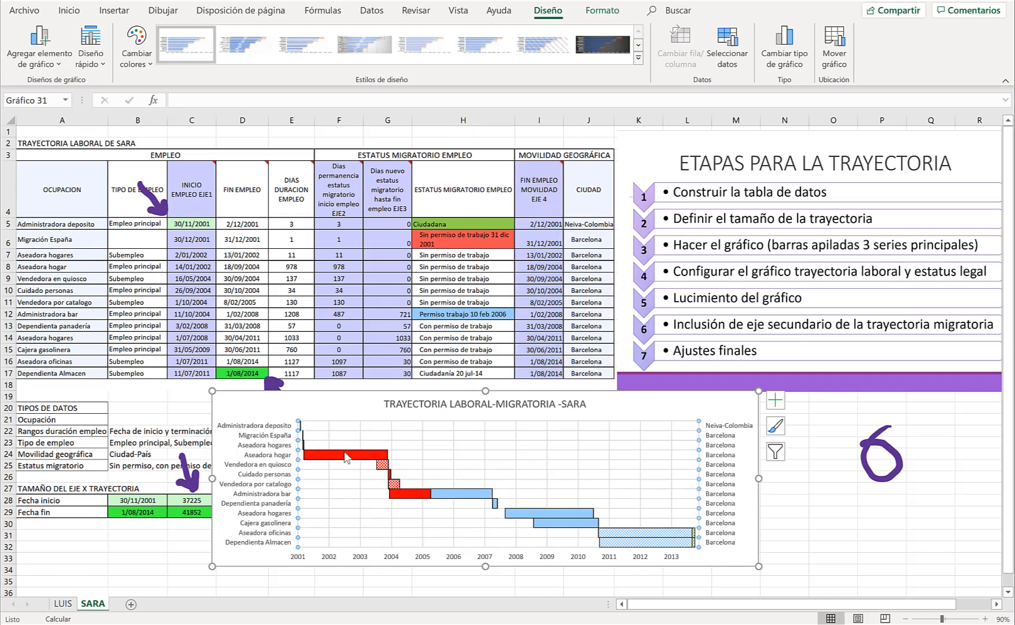
Add data labels to the unfilled FIN EMPLEO MOVILIDAD EJE 4 series.
{"action": "left_click", "coordinate": [361, 461]}
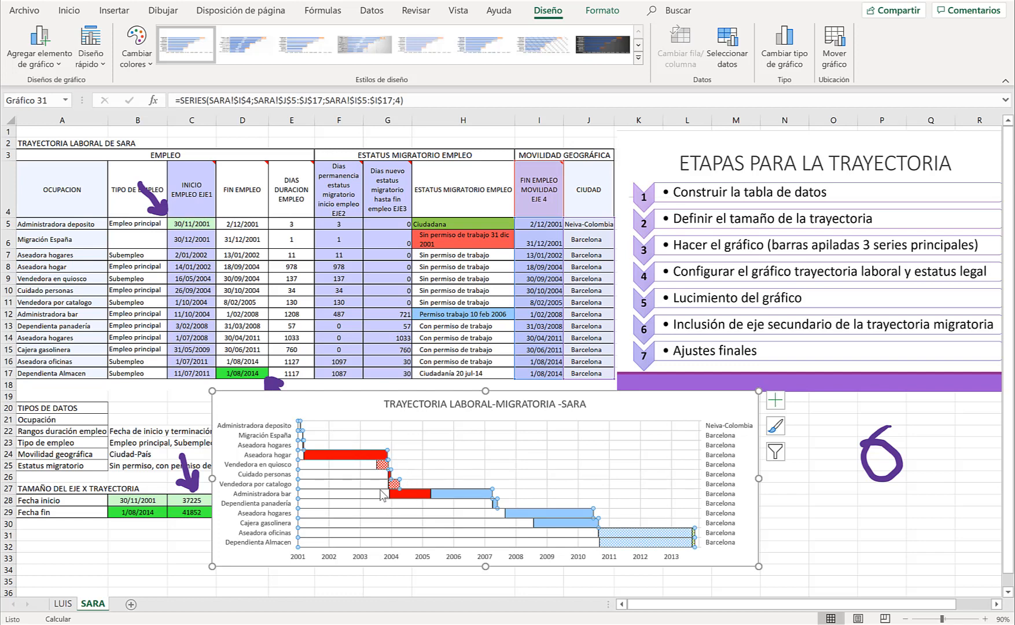
{"action": "right_click", "coordinate": [473, 511]}
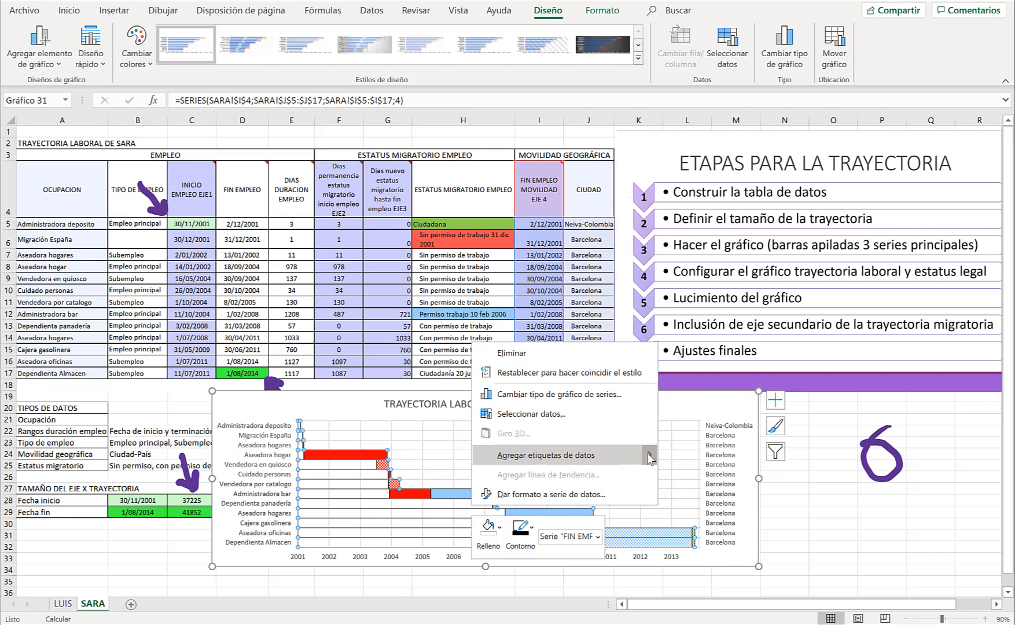
{"action": "left_click", "coordinate": [697, 453]}
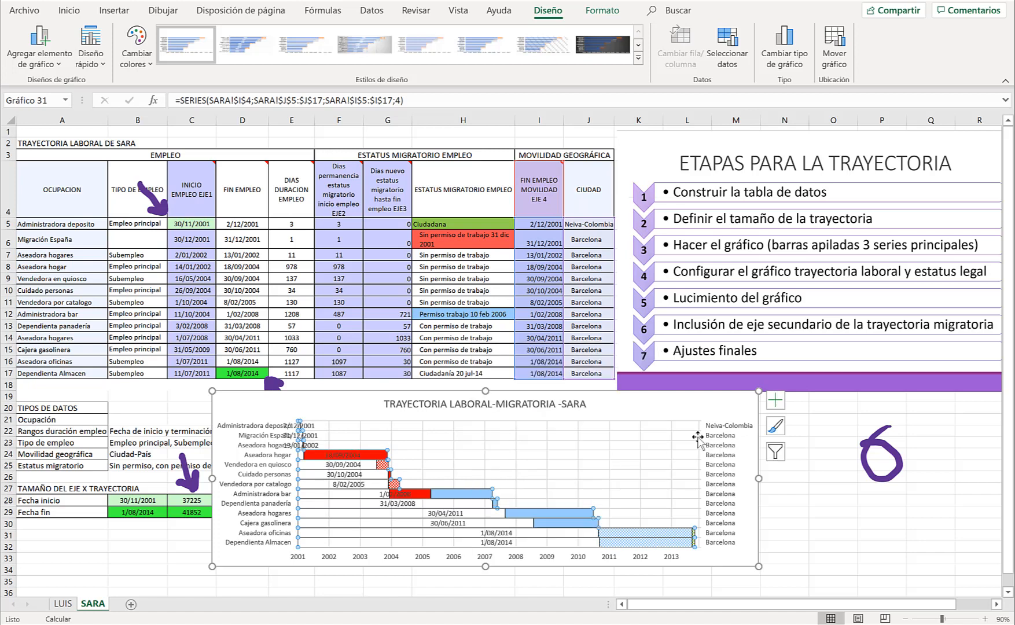
Set the FIN EMPLEO MOVILIDAD EJE 4 data labels to show the category name, without the value or leader lines.
{"action": "right_click", "coordinate": [438, 513]}
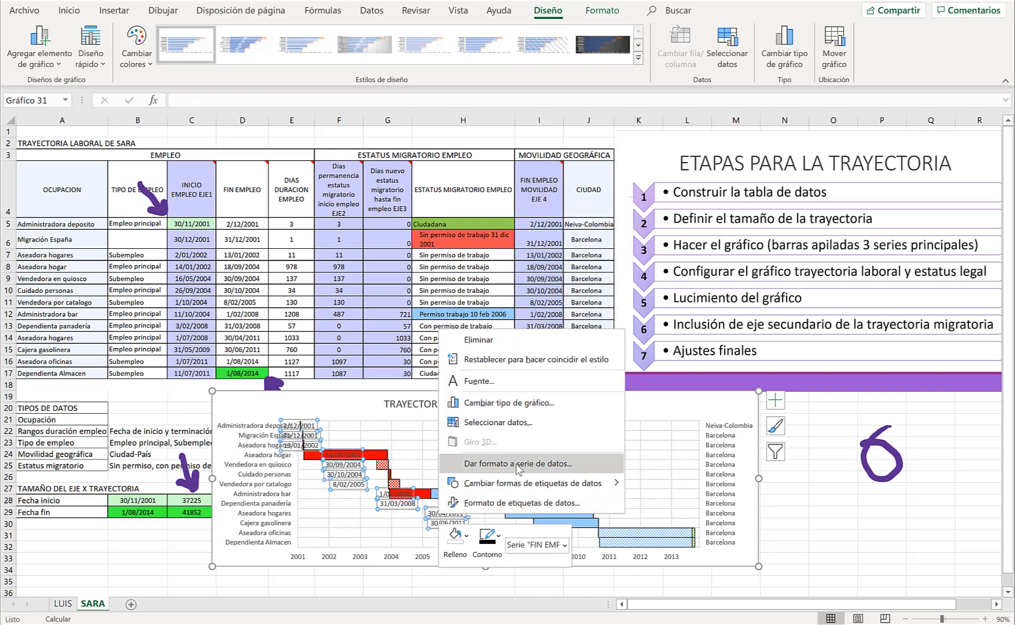
{"action": "left_click", "coordinate": [535, 503]}
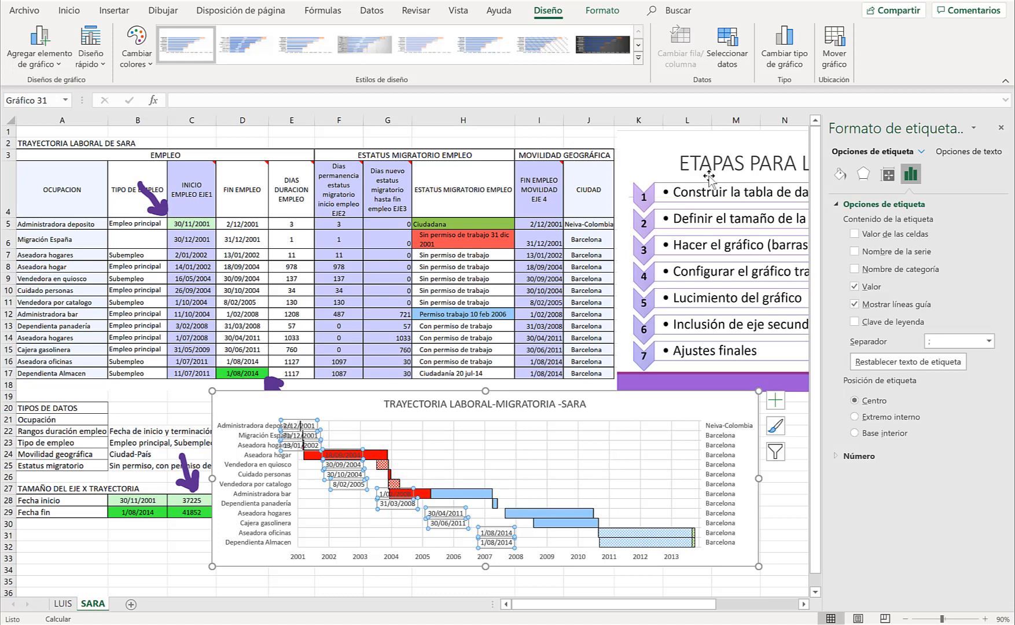
{"action": "left_click", "coordinate": [855, 269]}
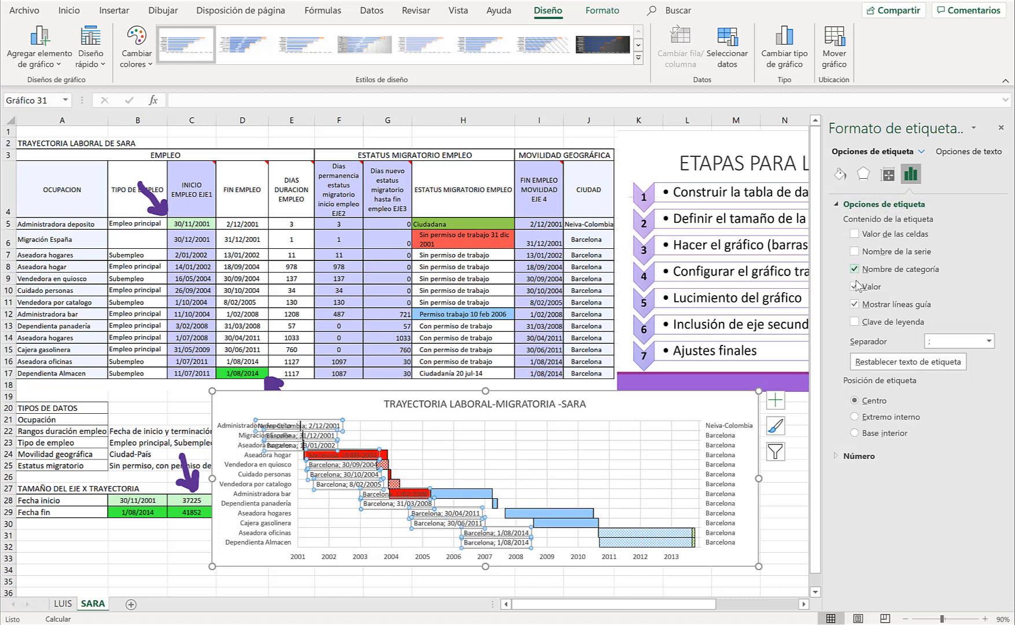
{"action": "left_click", "coordinate": [855, 286]}
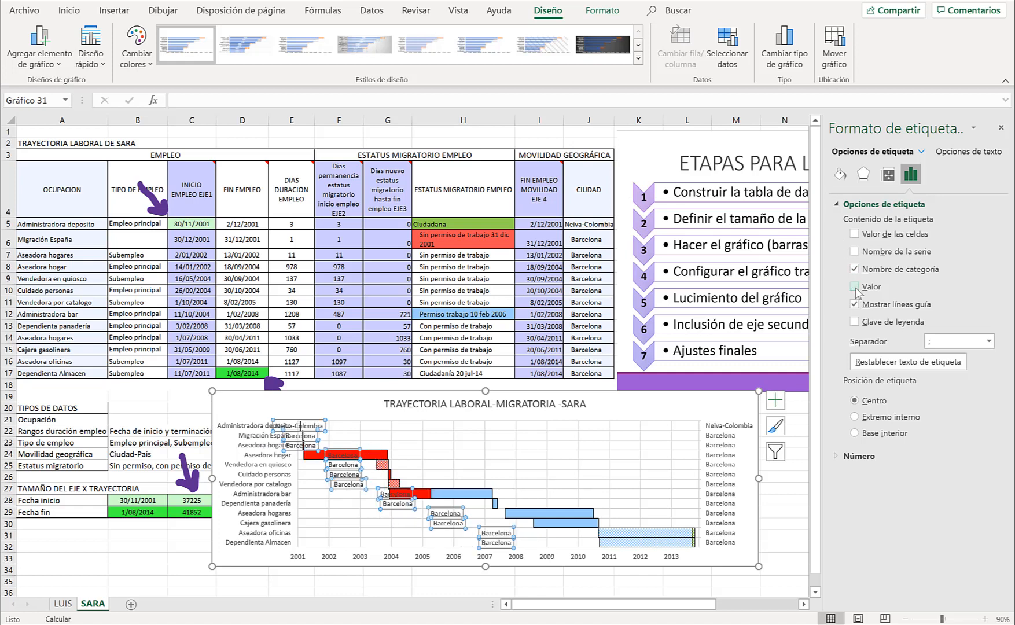
{"action": "left_click", "coordinate": [855, 304]}
{"action": "left_click", "coordinate": [1001, 129]}
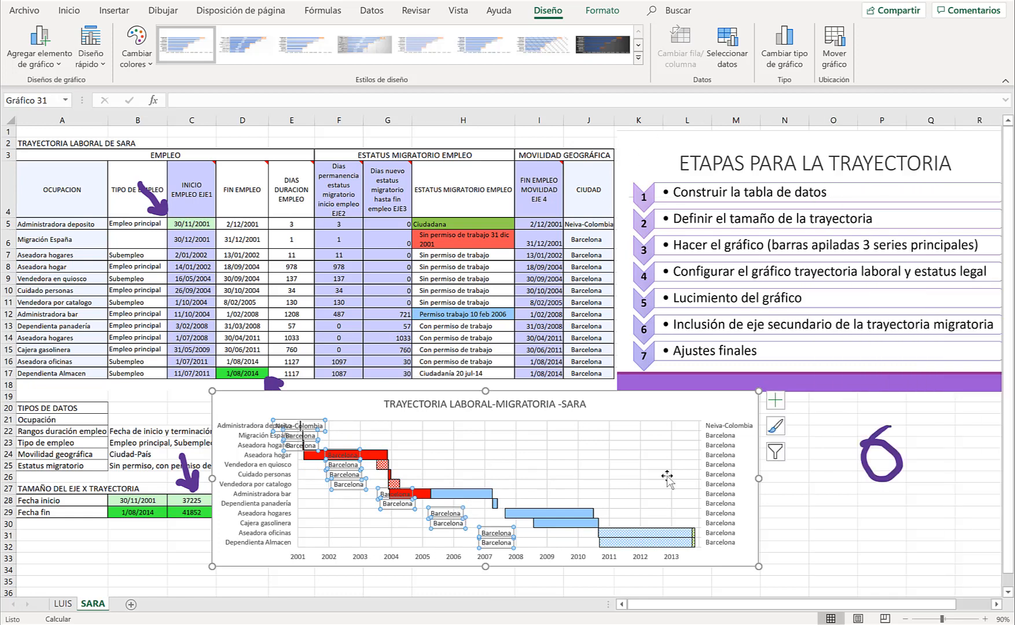
Delete the secondary vertical axis with the city names.
{"action": "left_click", "coordinate": [719, 447]}
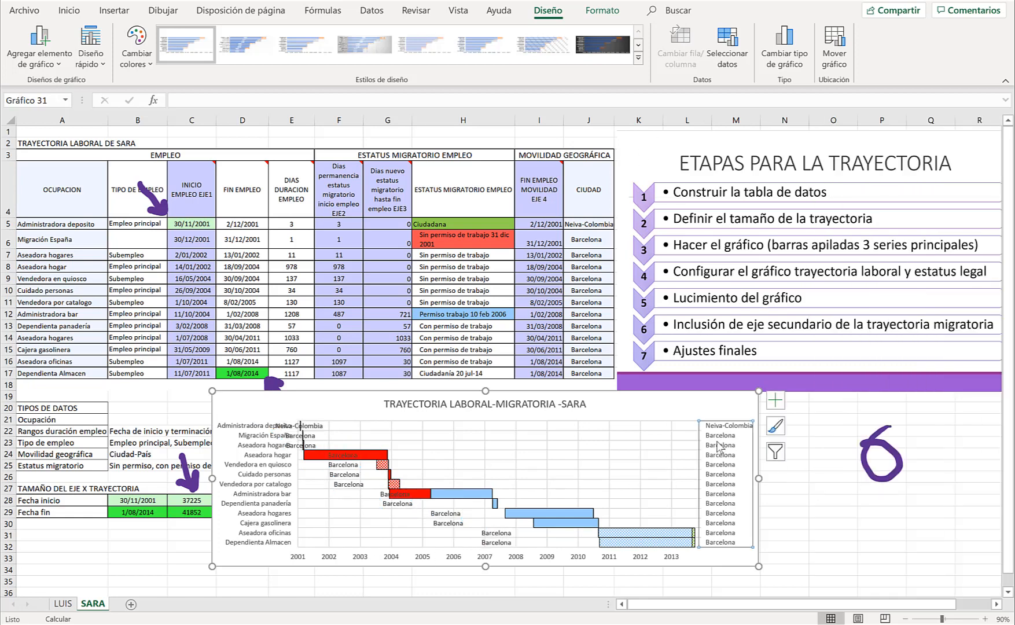
{"action": "right_click", "coordinate": [719, 447]}
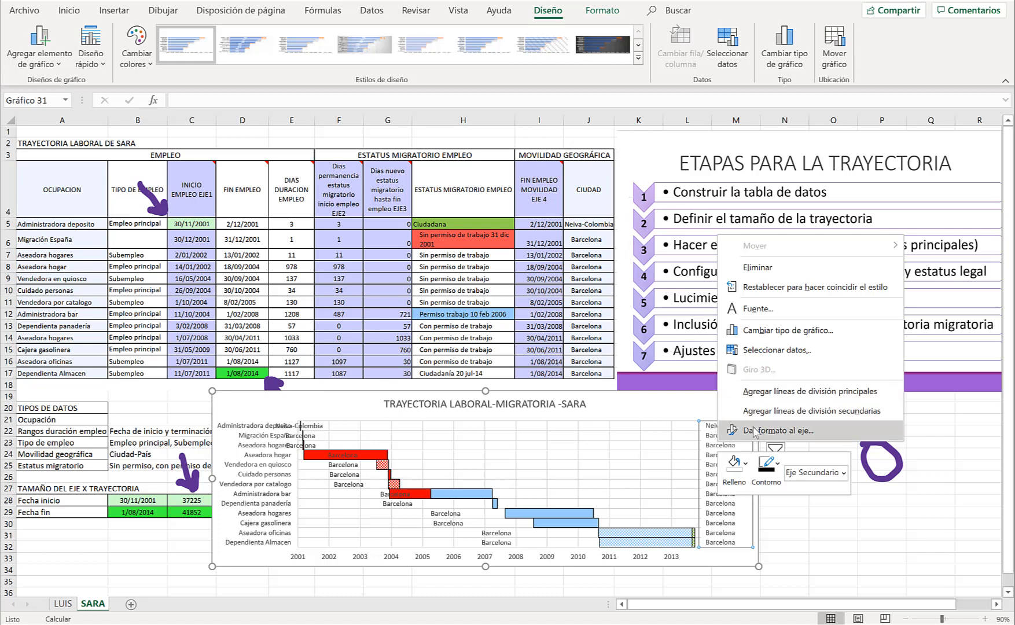
{"action": "left_click", "coordinate": [709, 429]}
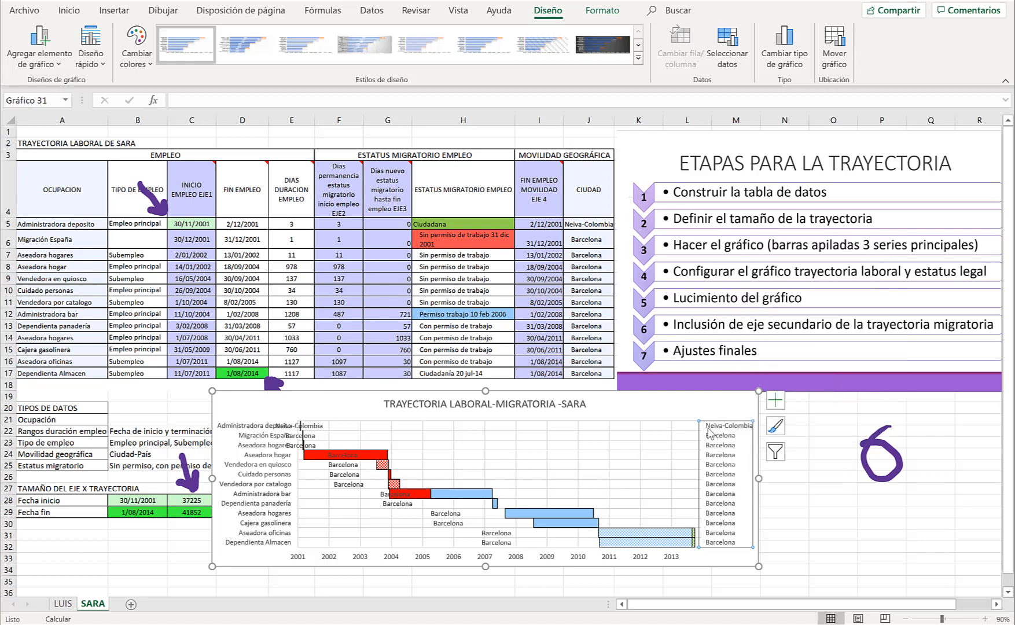
{"action": "key", "text": "Delete"}
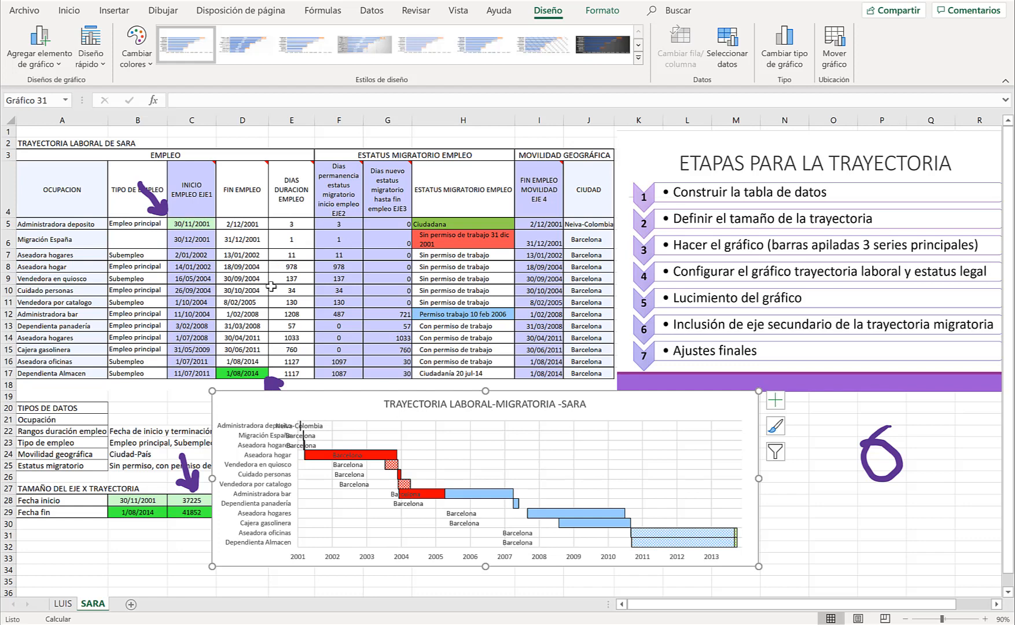
Move the city data labels one by one beside their coloured bars, clear of the bars and occupation names.
{"action": "left_click_drag", "start_coordinate": [314, 426], "coordinate": [344, 427]}
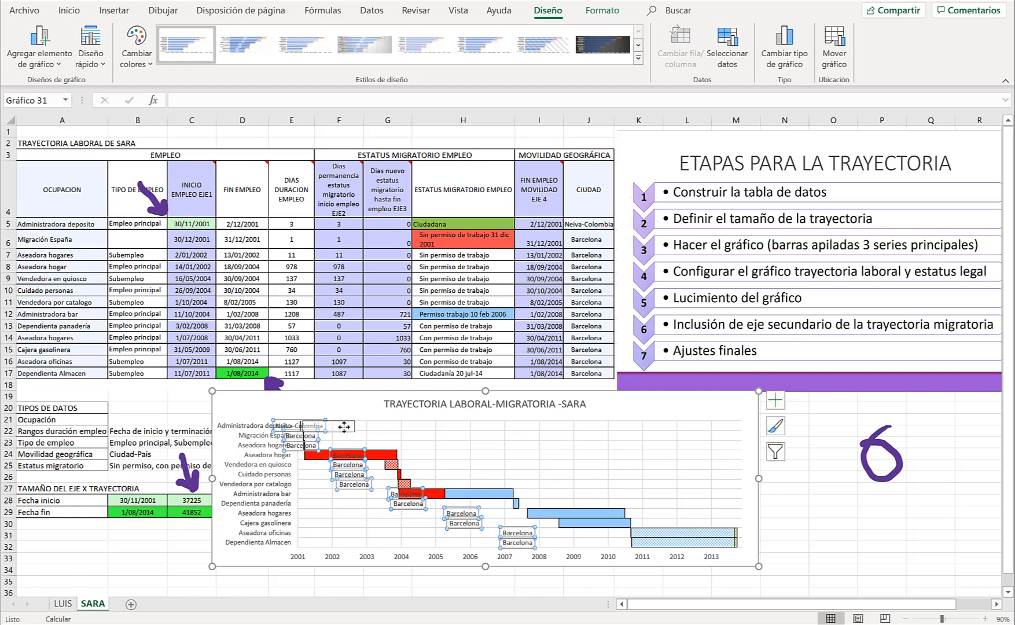
{"action": "left_click", "coordinate": [311, 437]}
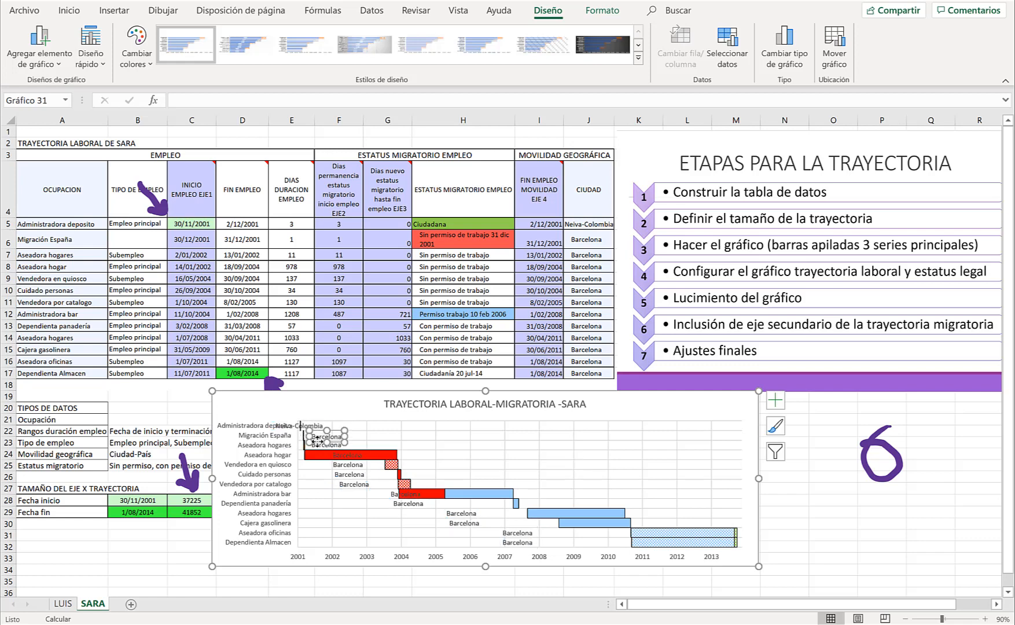
{"action": "left_click_drag", "start_coordinate": [317, 442], "coordinate": [315, 441]}
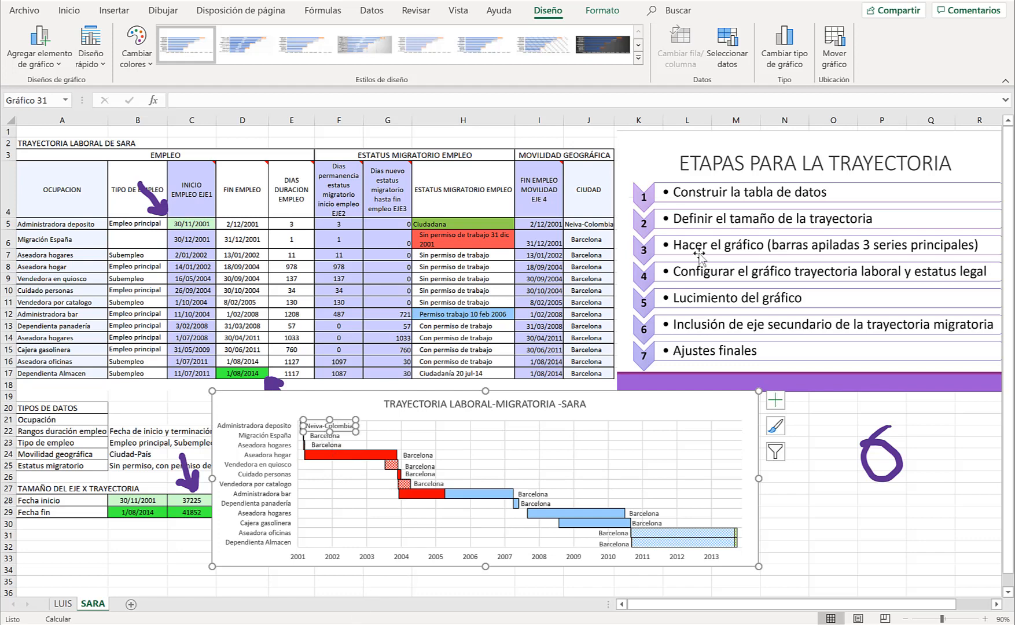
Change the line colour of the chart's major vertical gridlines.
{"action": "right_click", "coordinate": [609, 556]}
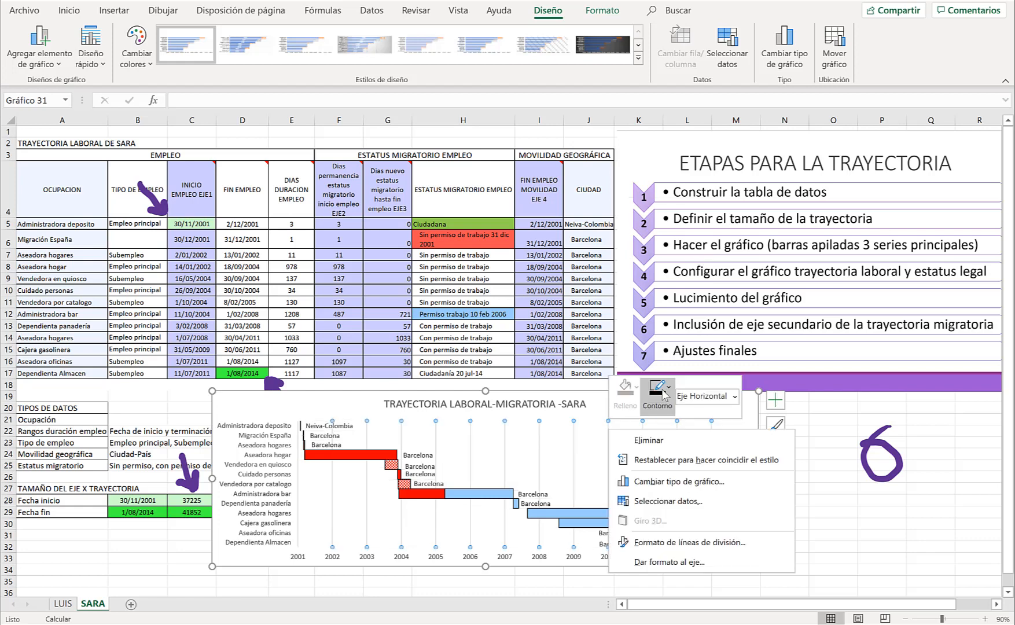
{"action": "left_click", "coordinate": [671, 387]}
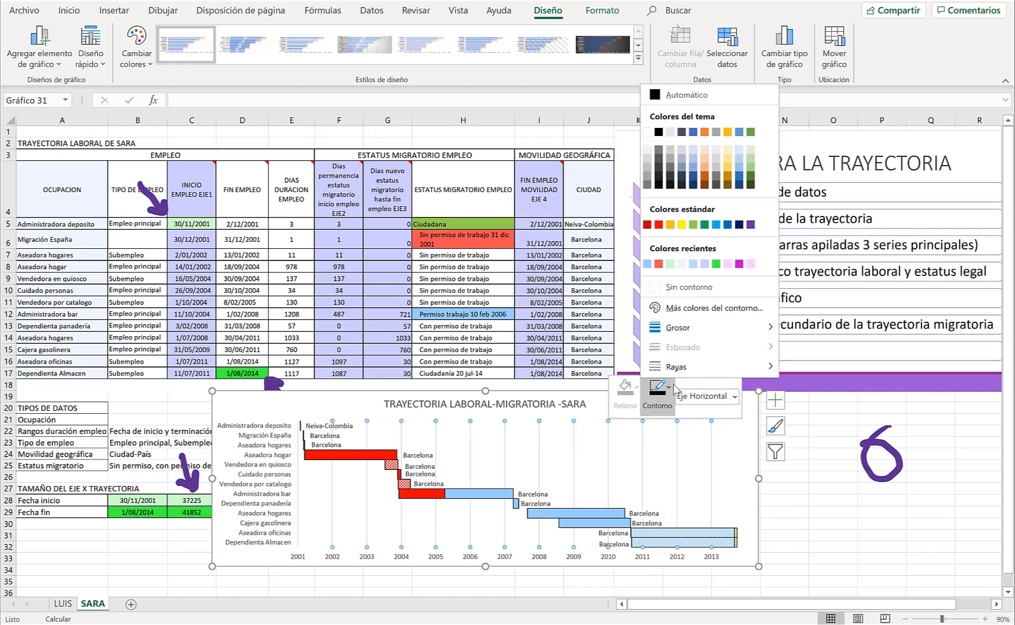
{"action": "mouse_move", "coordinate": [705, 331]}
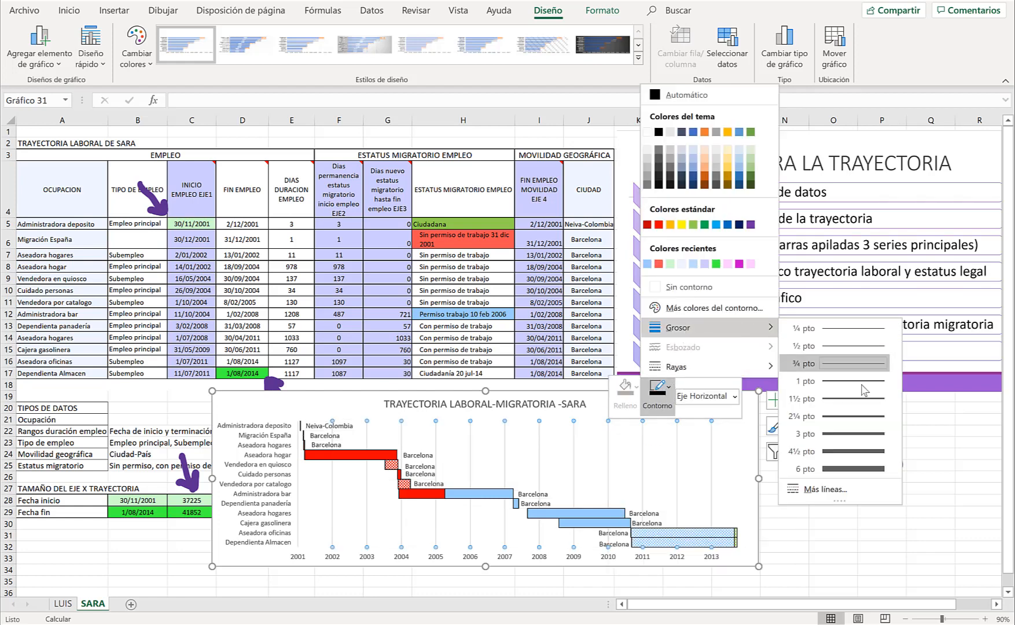
{"action": "left_click", "coordinate": [825, 489]}
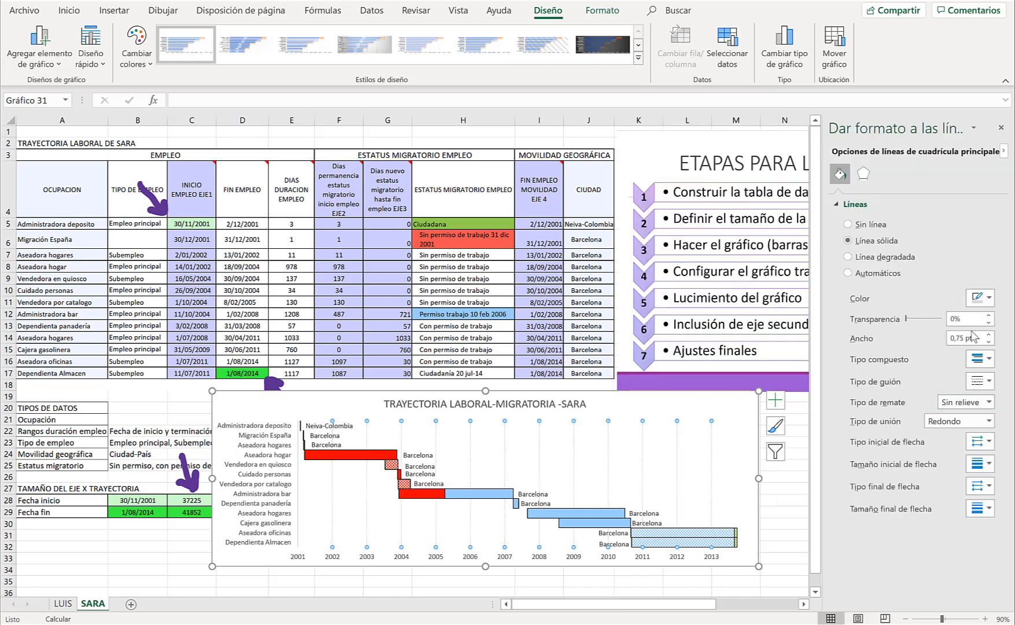
{"action": "left_click", "coordinate": [977, 298]}
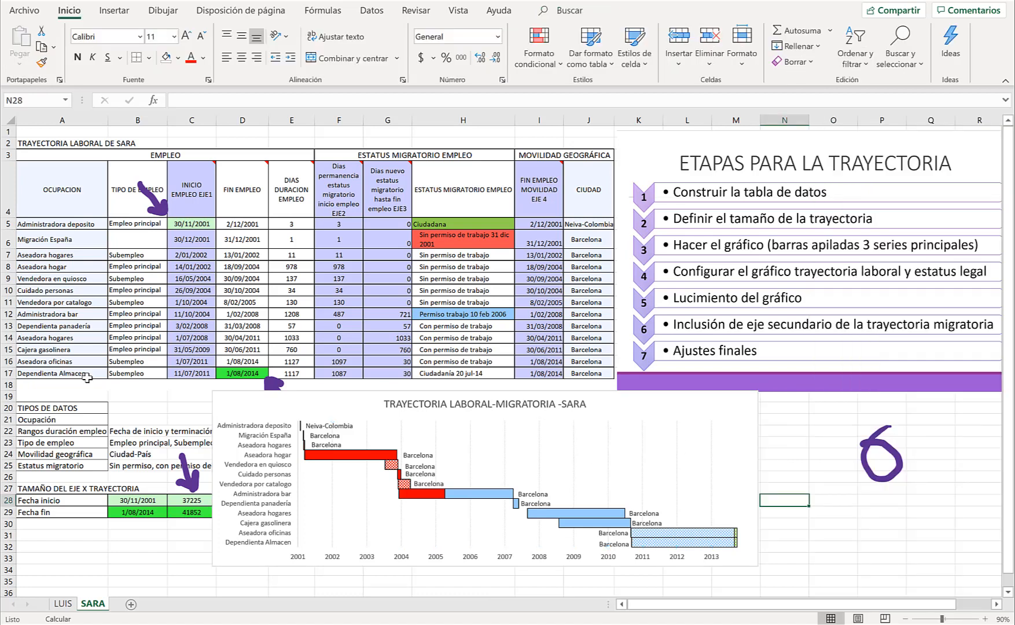
{"action": "left_click", "coordinate": [871, 441]}
{"action": "key", "text": "Delete"}
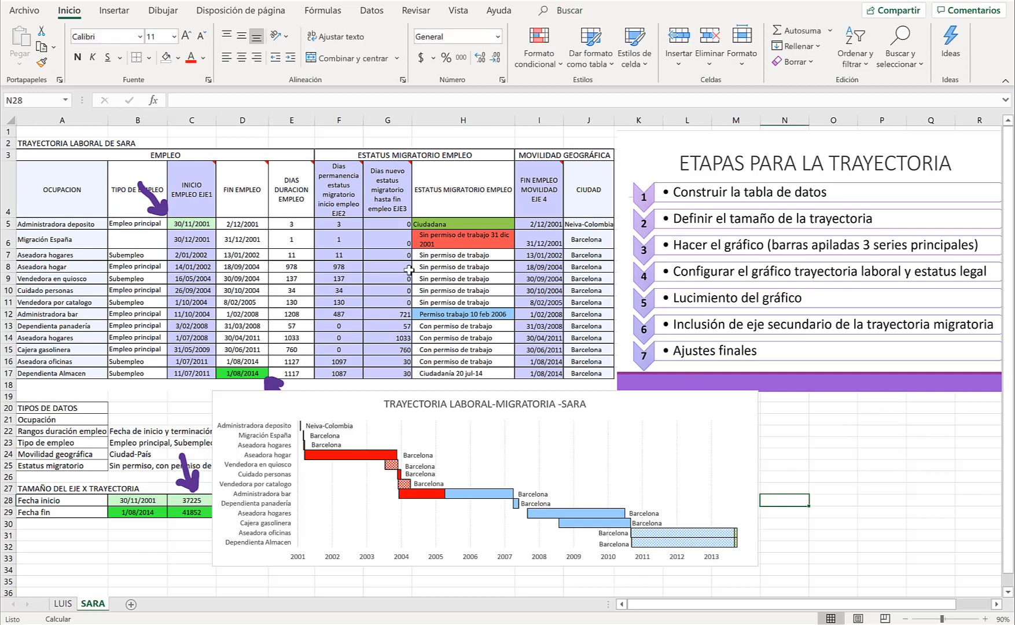
{"action": "left_click_drag", "start_coordinate": [813, 440], "coordinate": [837, 467]}
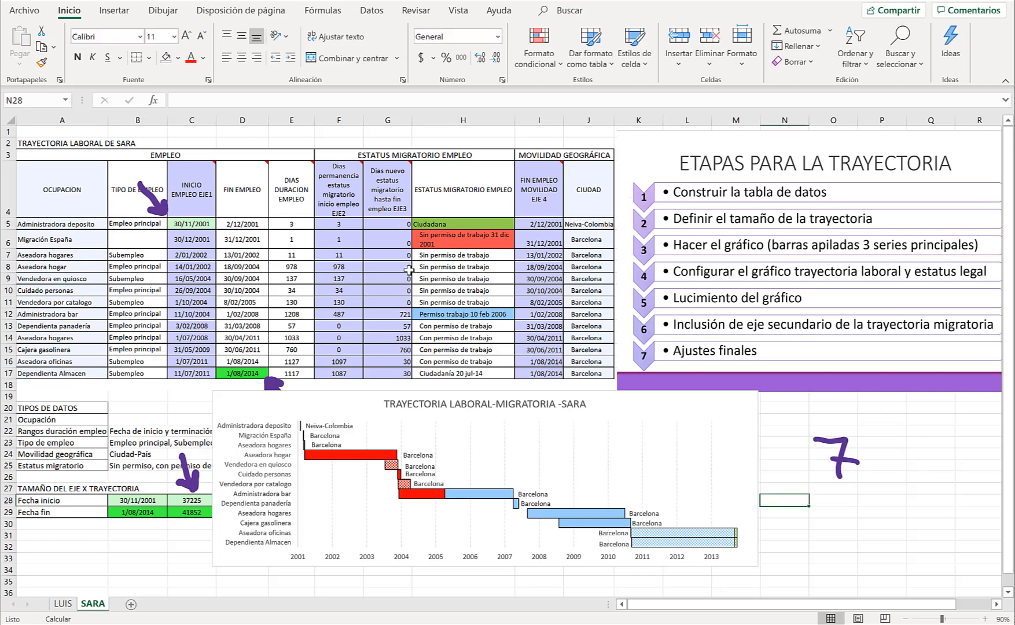